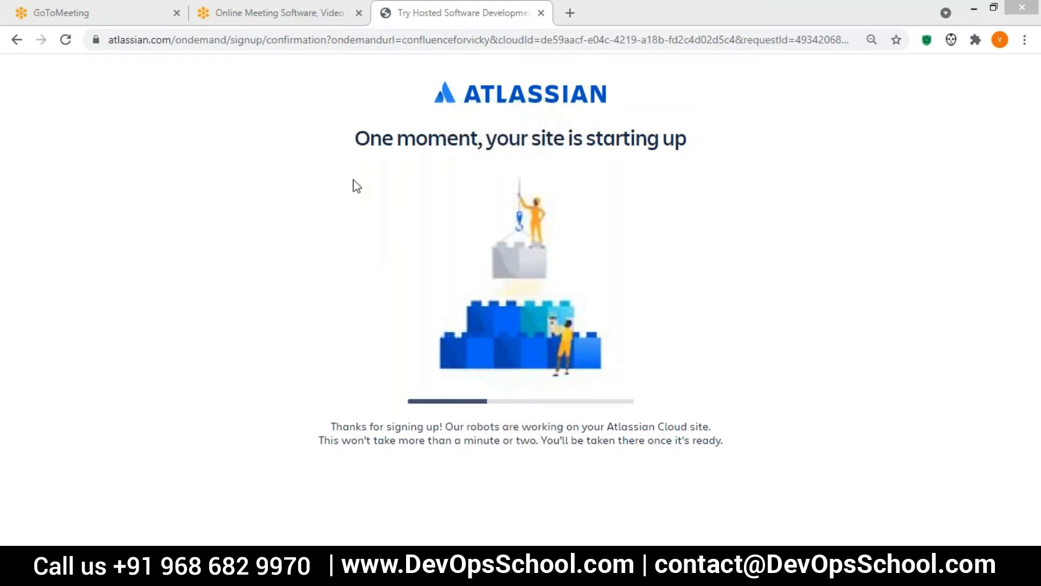
Check the Confluence 7.4.9 installer's progress, minimize it, and close the two online meeting pages in the browser
click(489, 564)
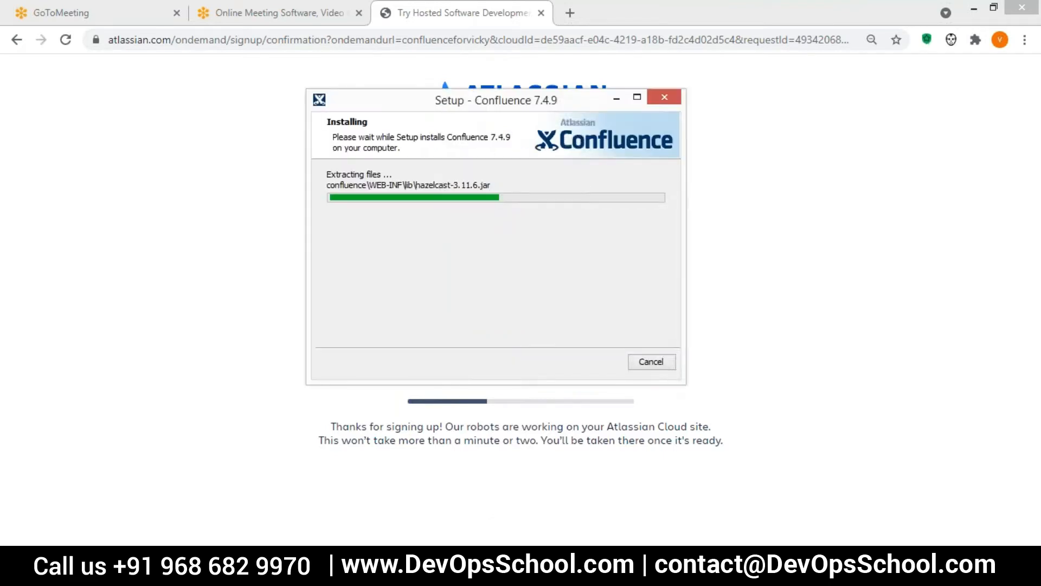
click(616, 98)
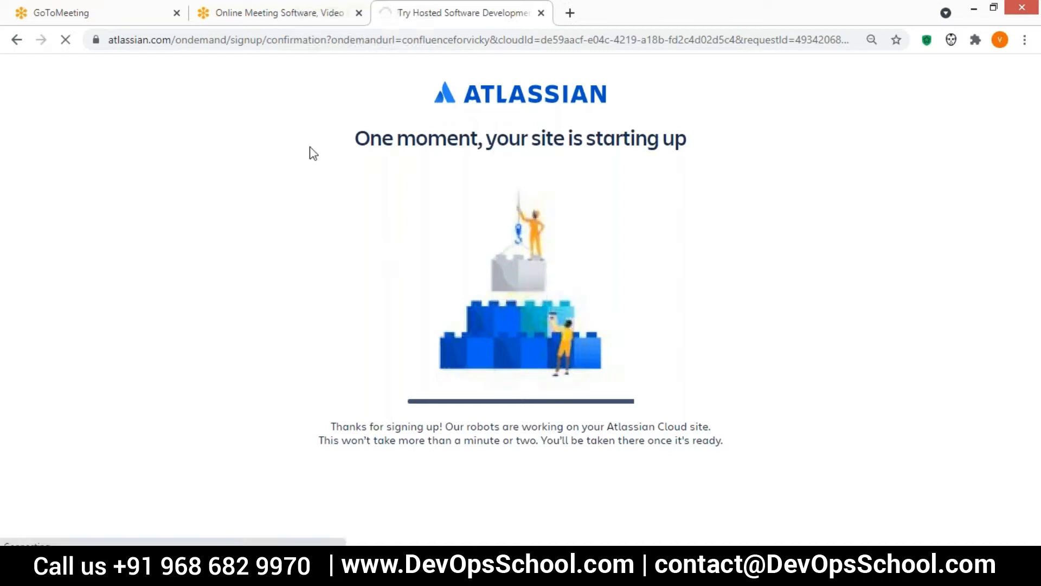
click(177, 13)
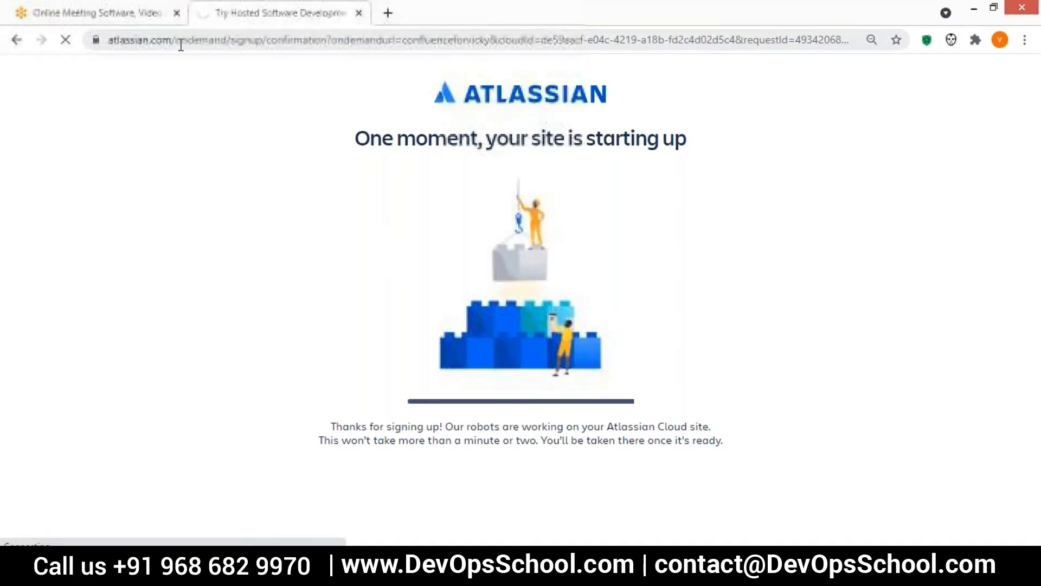
click(176, 13)
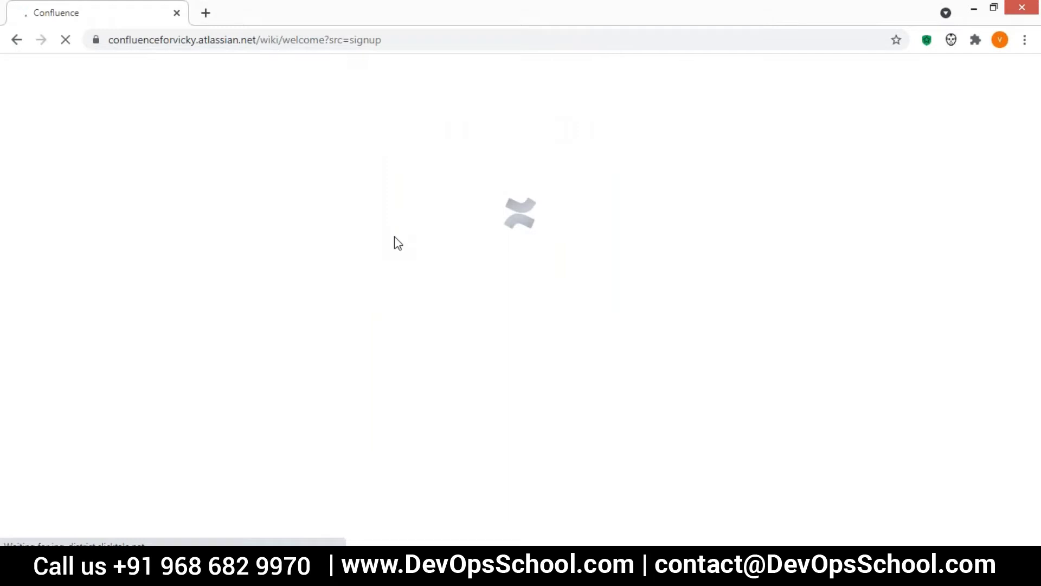
Highlight the host name of the new Atlassian site in the page address
click(161, 46)
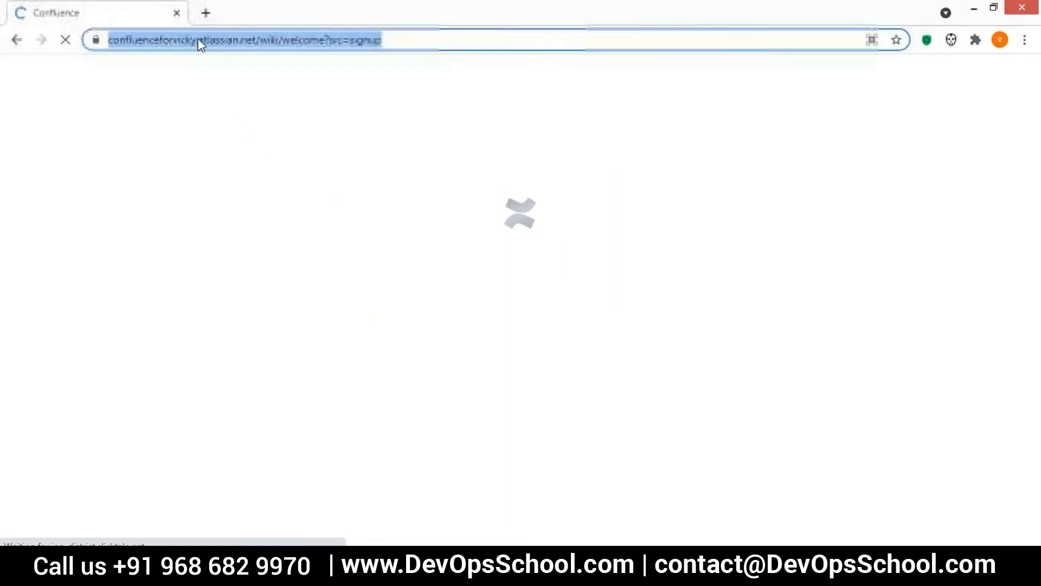
click(250, 41)
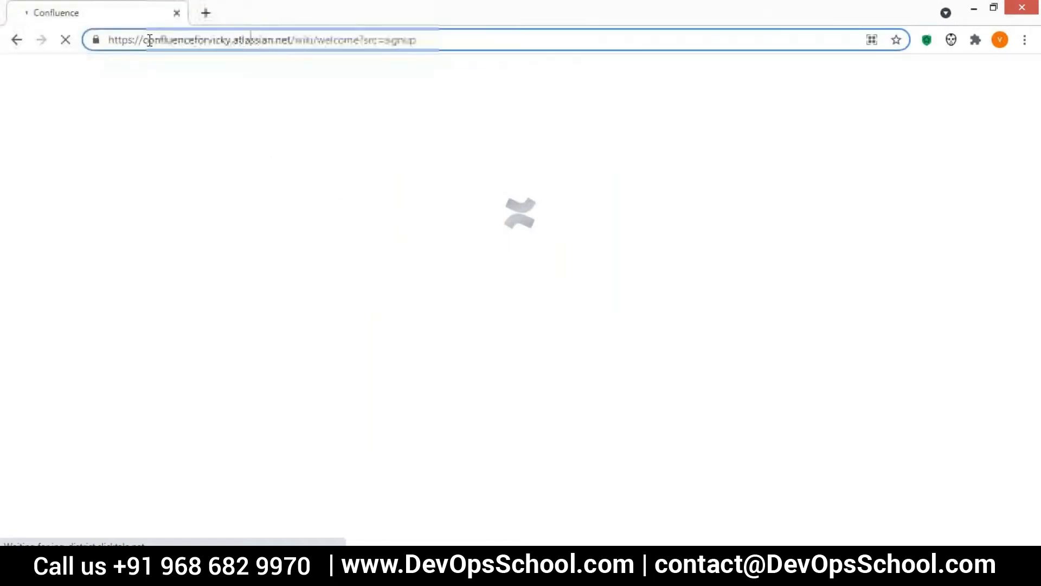
drag(145, 40, 290, 39)
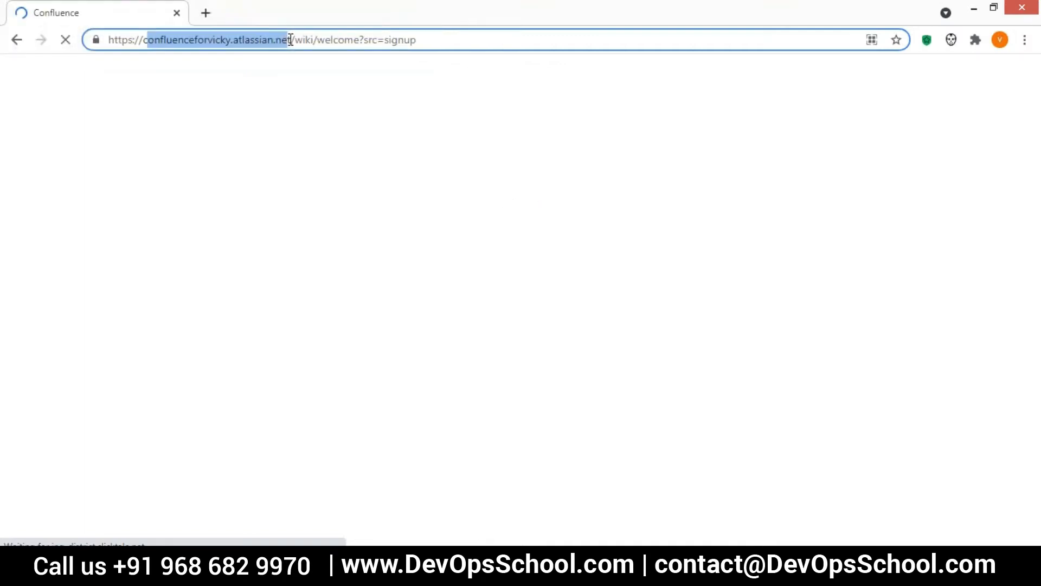
drag(291, 41, 293, 41)
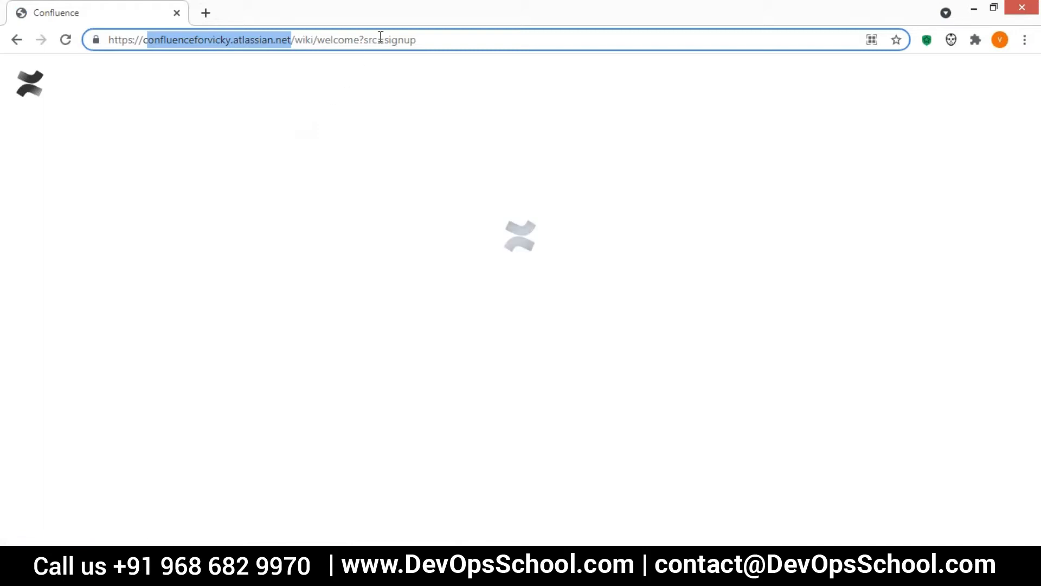
click(416, 39)
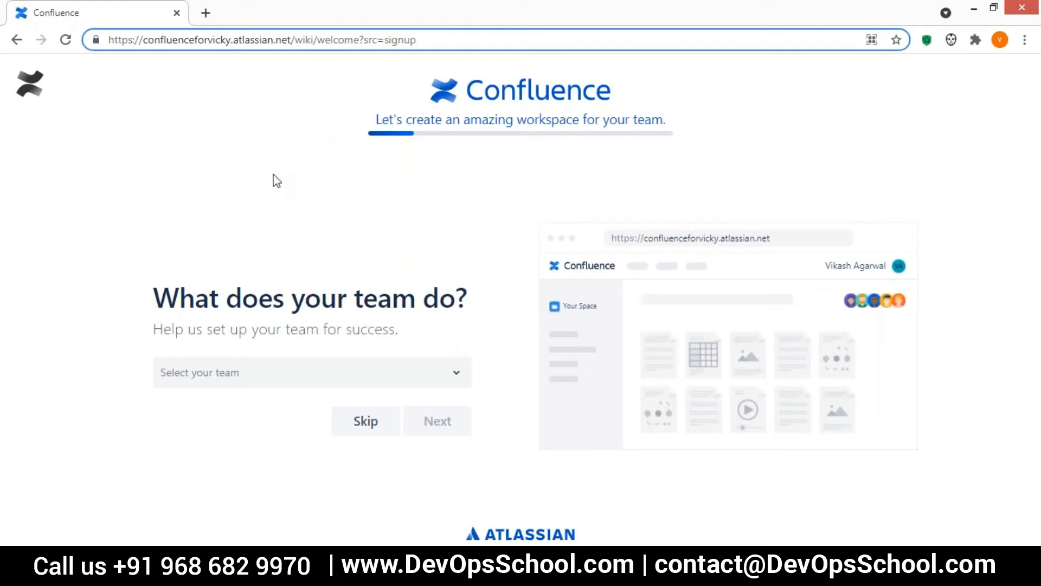
Choose Software Development as what the team does and continue to the role question
click(430, 379)
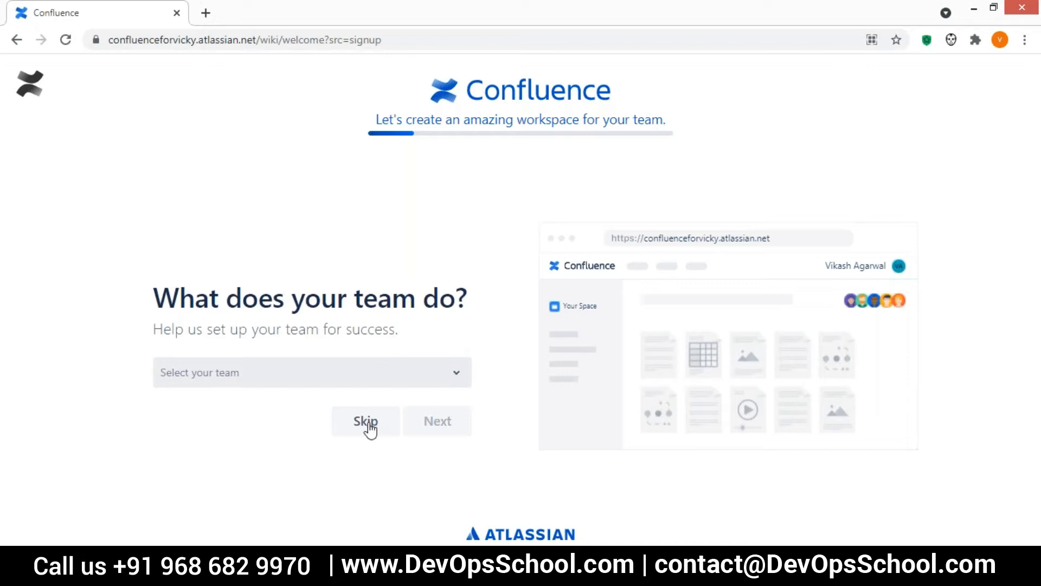
click(372, 382)
drag(467, 435, 458, 509)
click(239, 507)
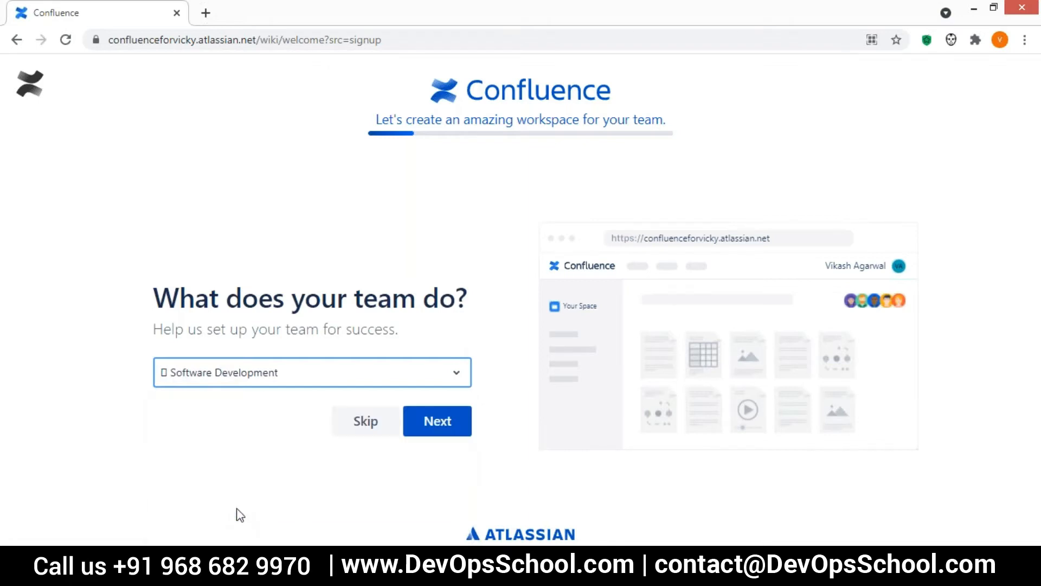
click(421, 418)
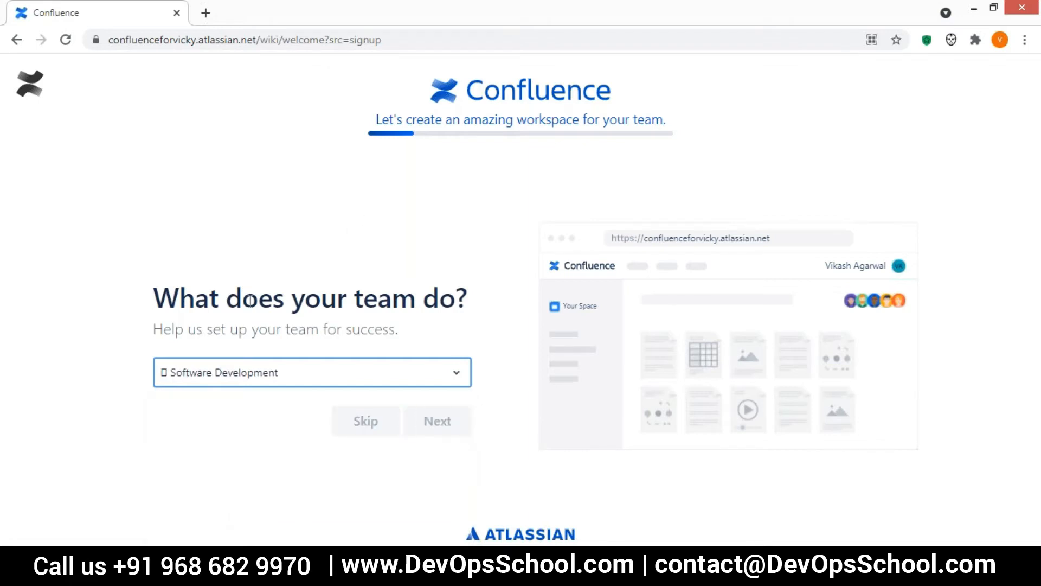
Choose DevOps as the role and continue to naming the first space
click(393, 374)
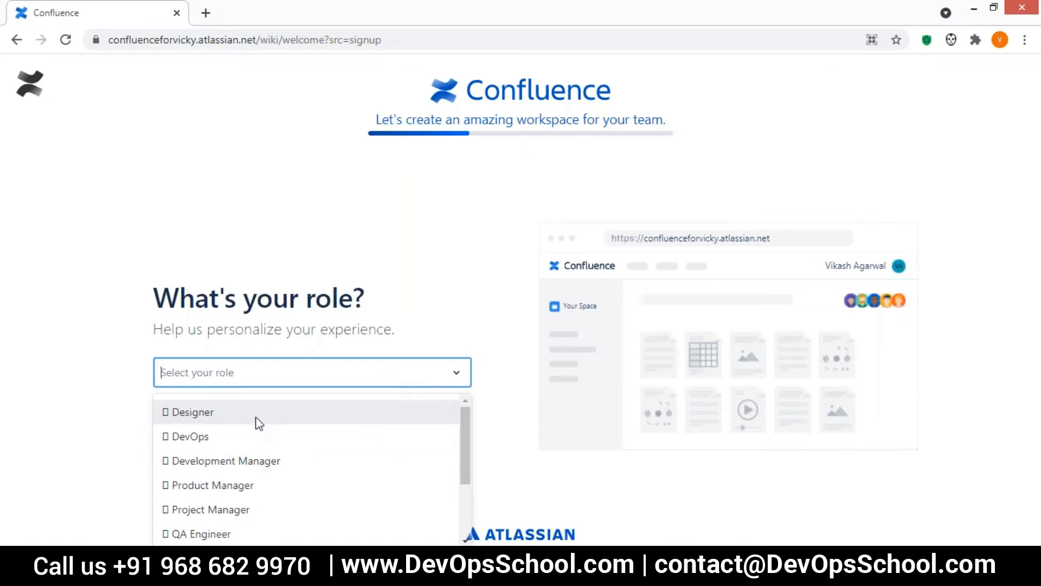
scroll(379, 472, down, 2)
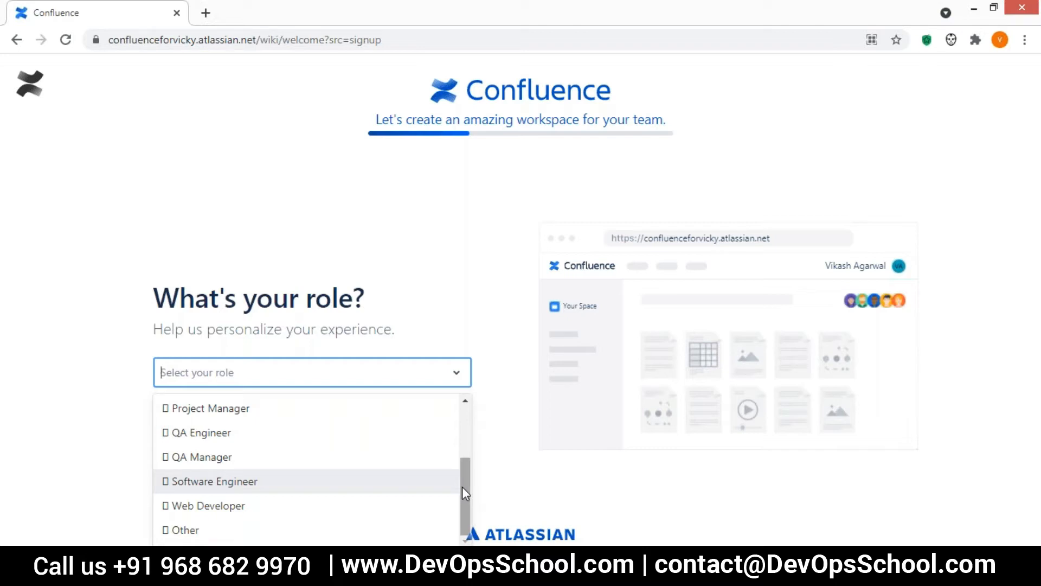
drag(462, 487, 465, 417)
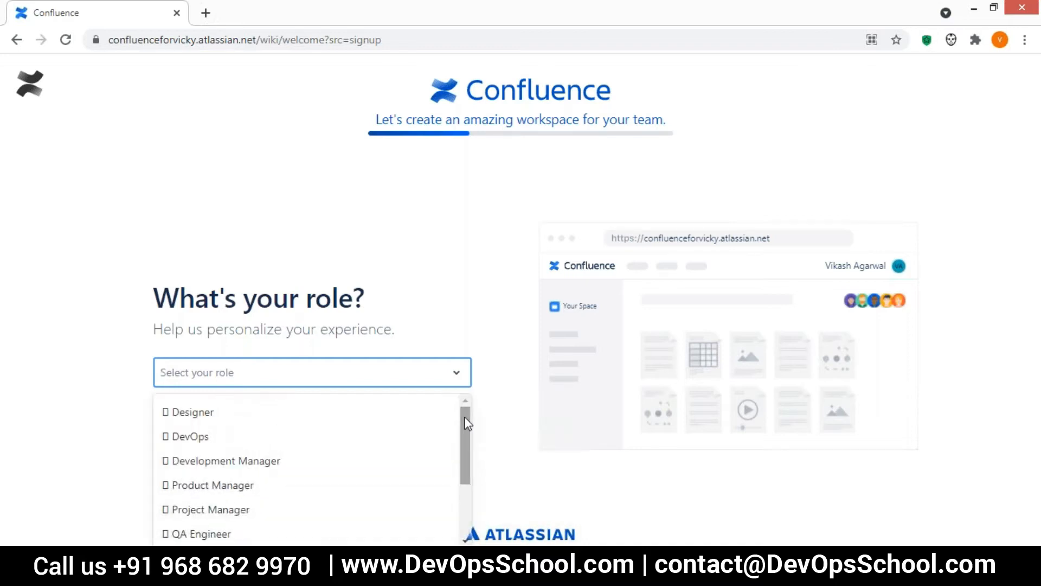
click(174, 437)
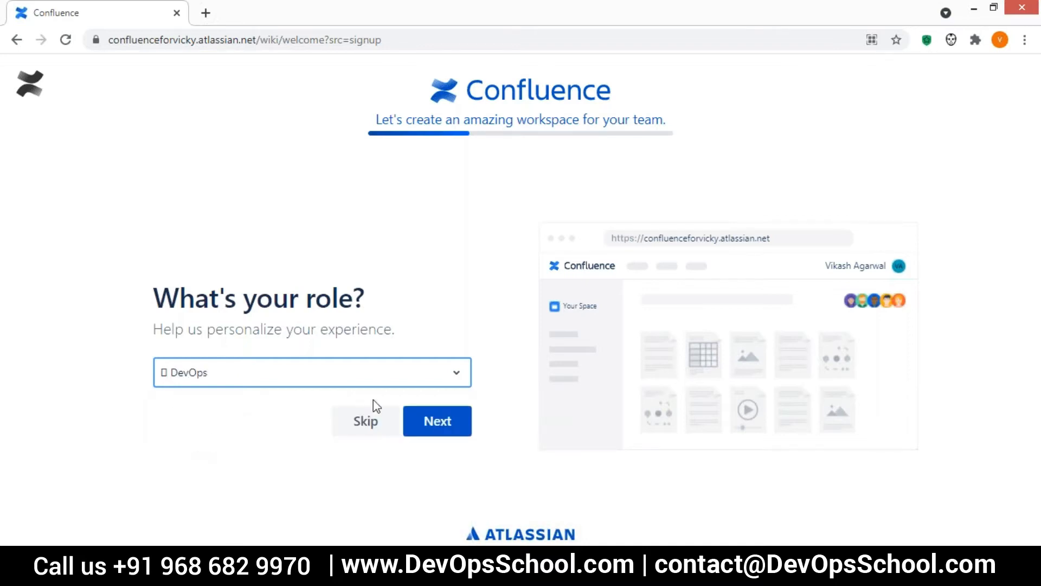
click(442, 422)
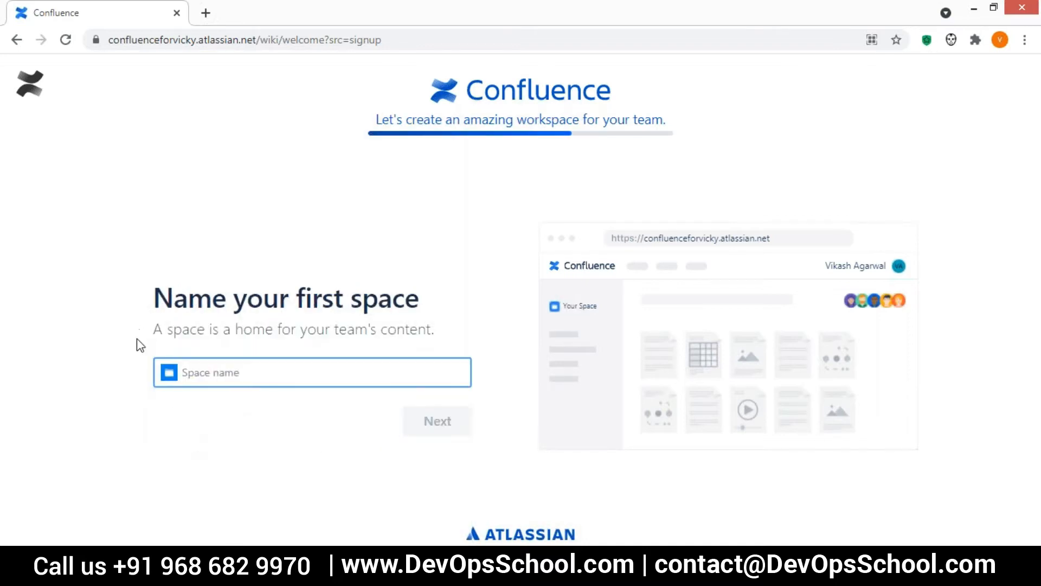
Name the first space ConfluenceTraining and submit the name
click(103, 318)
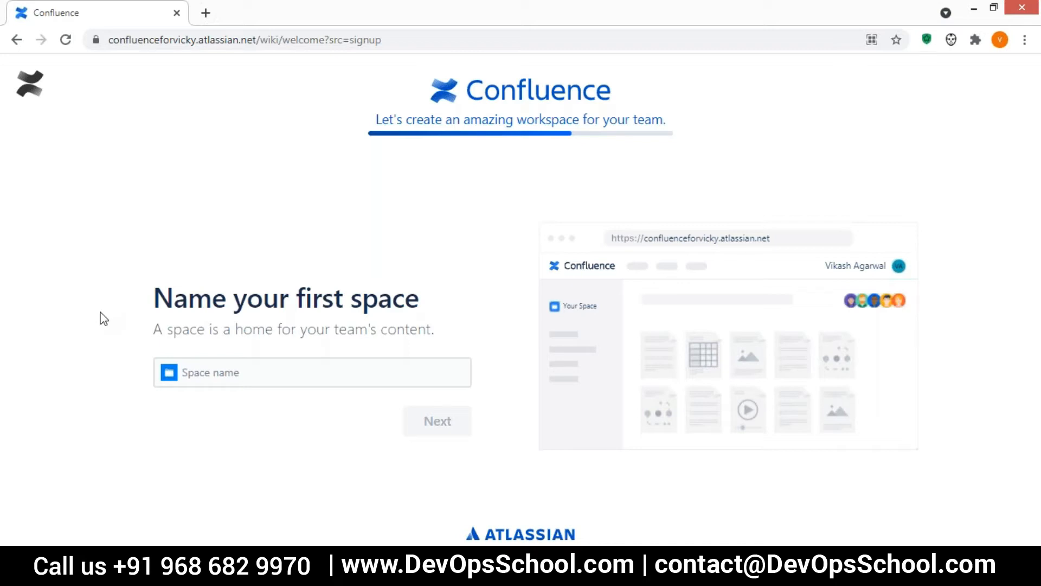
click(215, 385)
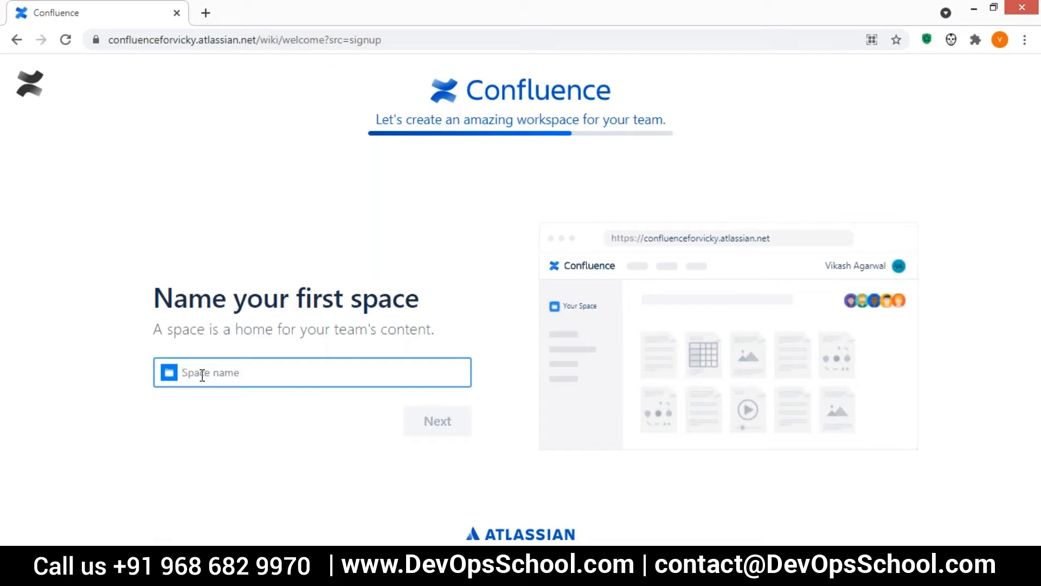
text(Conf)
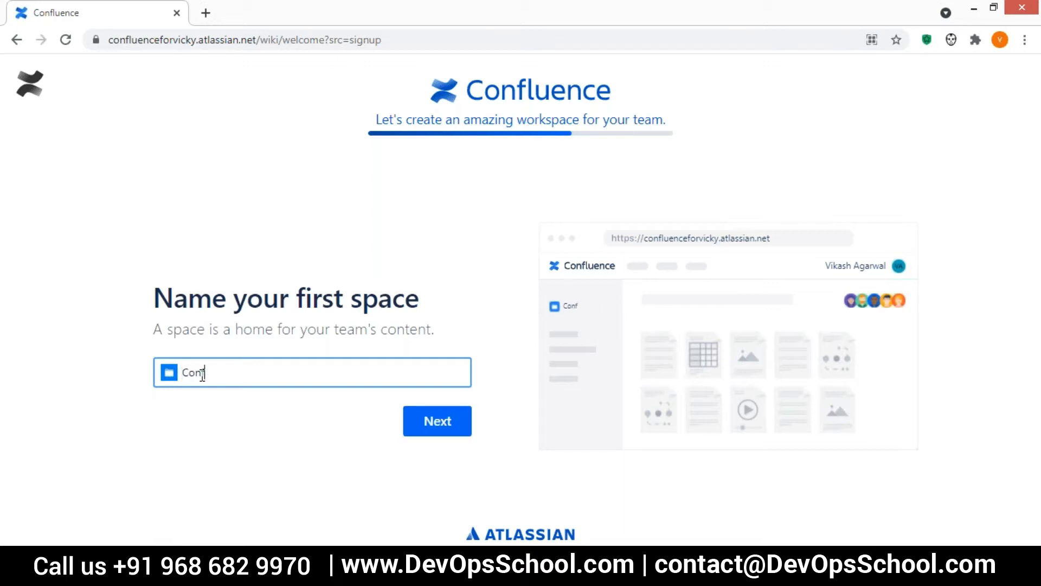
text(luenceTraining)
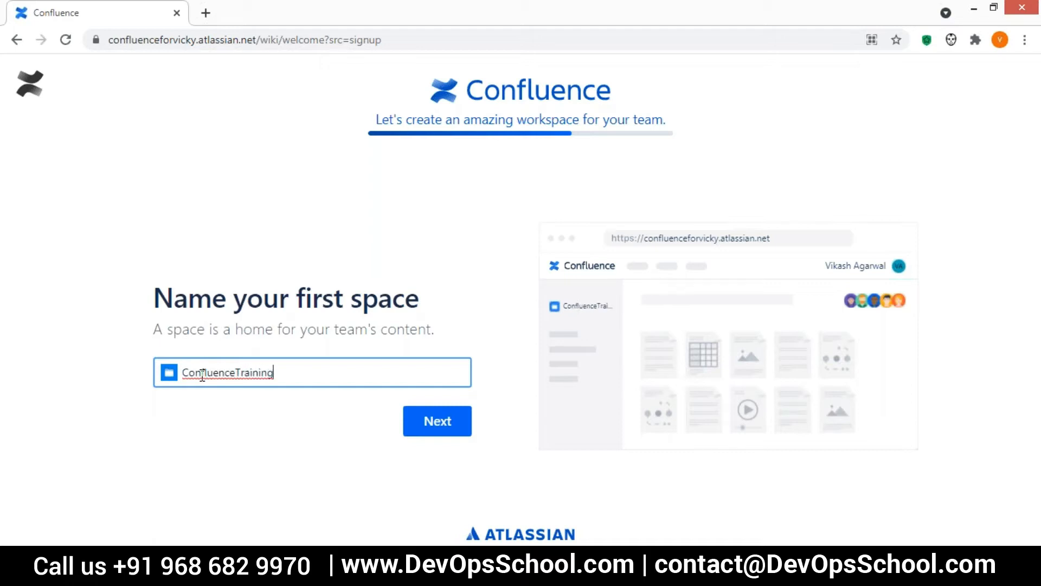
click(232, 374)
drag(249, 42, 121, 41)
click(273, 373)
click(437, 421)
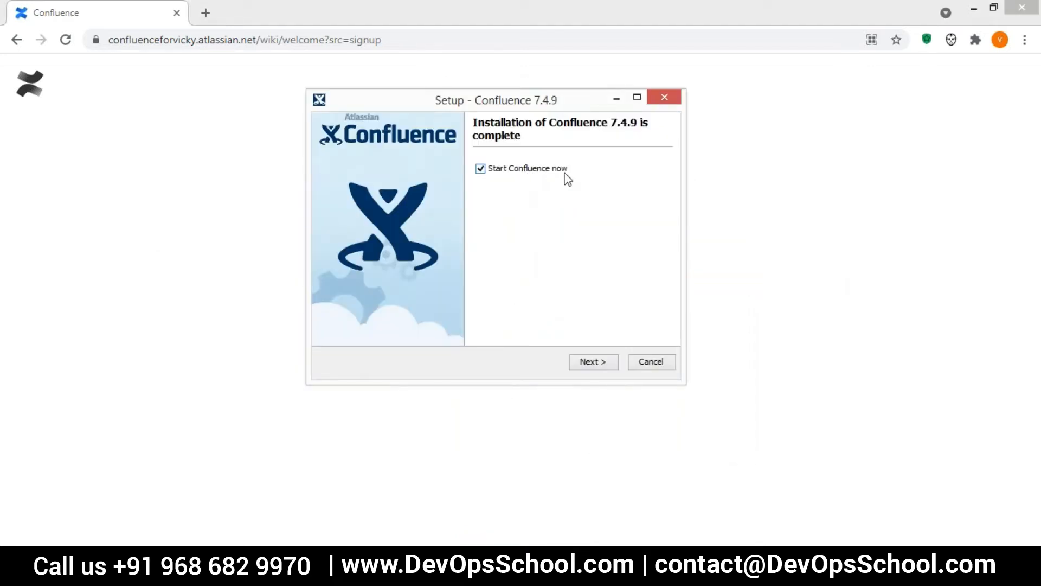
Continue past the Confluence 7.4.9 installer's completion page with Start Confluence now enabled
click(591, 360)
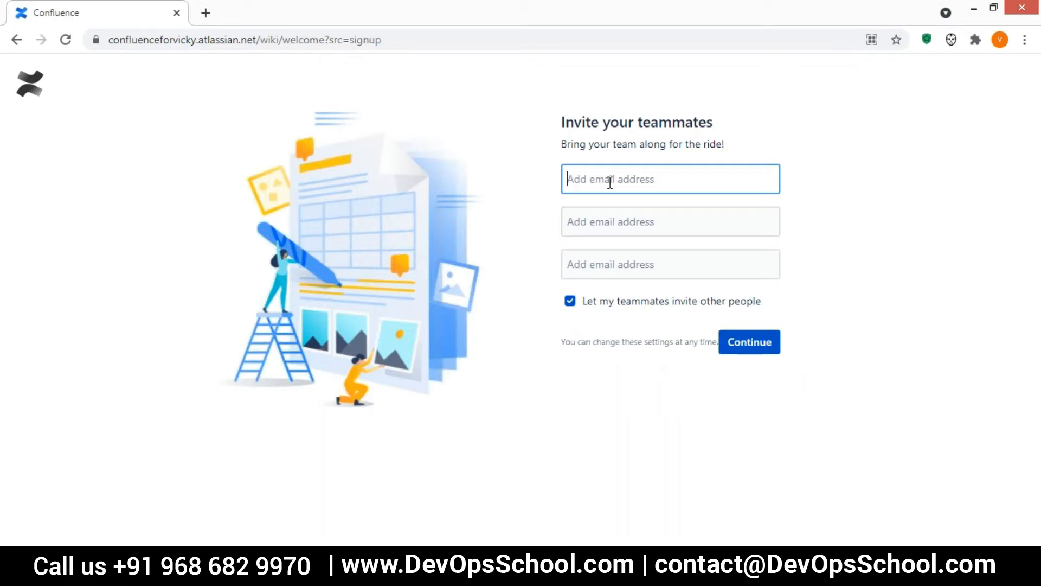
Fill in two teammates' e-mail addresses on the invitation form and continue to the new space
text(abc@gmail.com)
key(Tab)
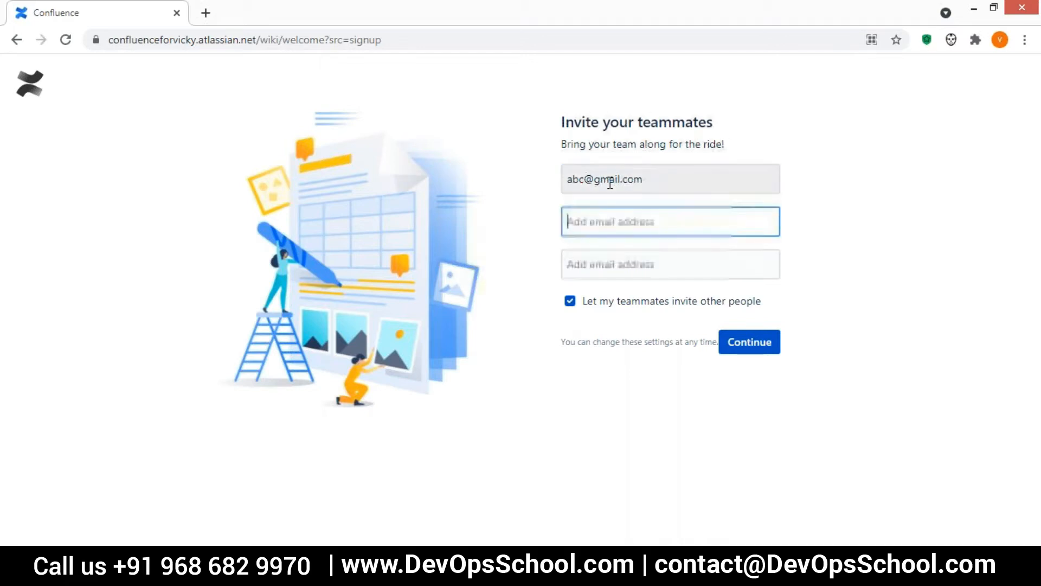
text(xyz)
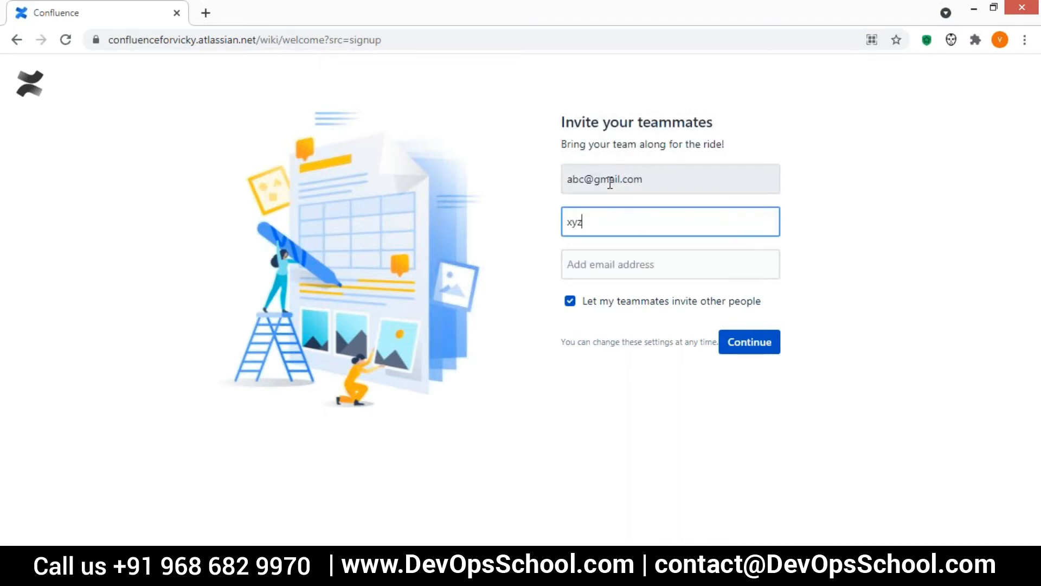
text(@gmail.com)
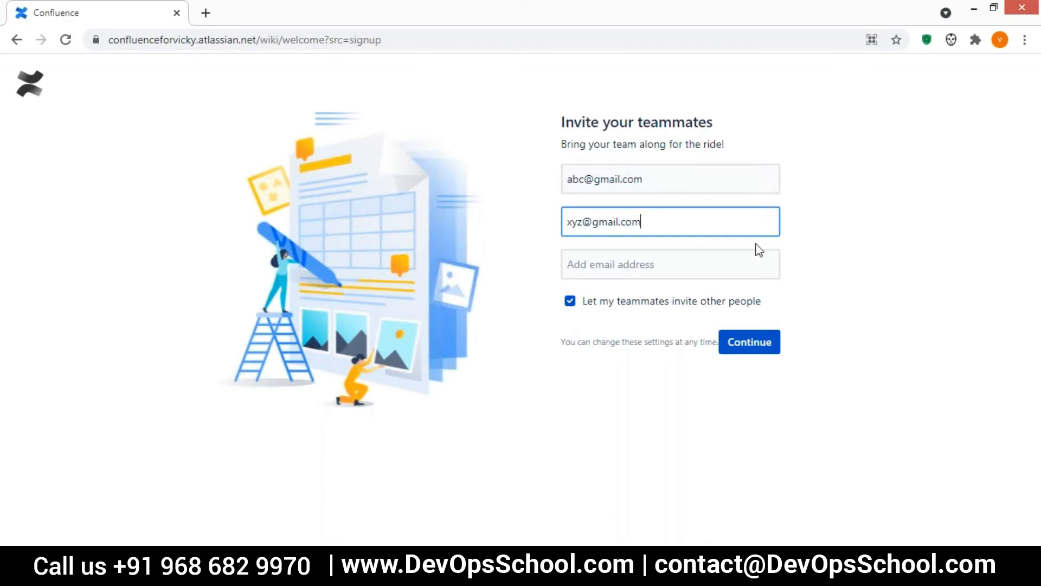
triple_click(637, 179)
click(613, 224)
drag(650, 225, 556, 225)
click(648, 442)
click(745, 343)
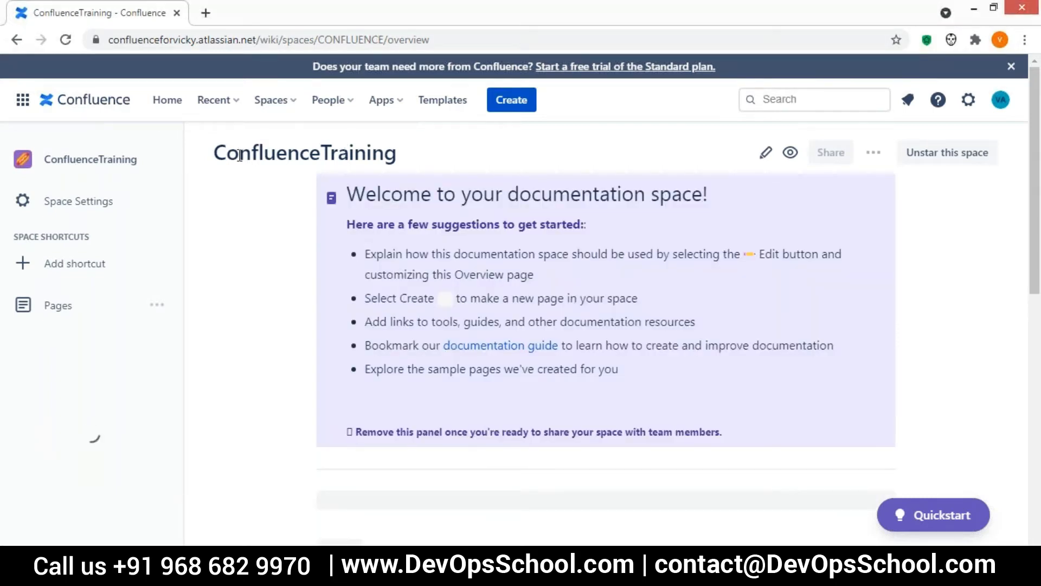
Review the ConfluenceTraining space overview and expand the first parent page in its page tree
drag(214, 155, 397, 154)
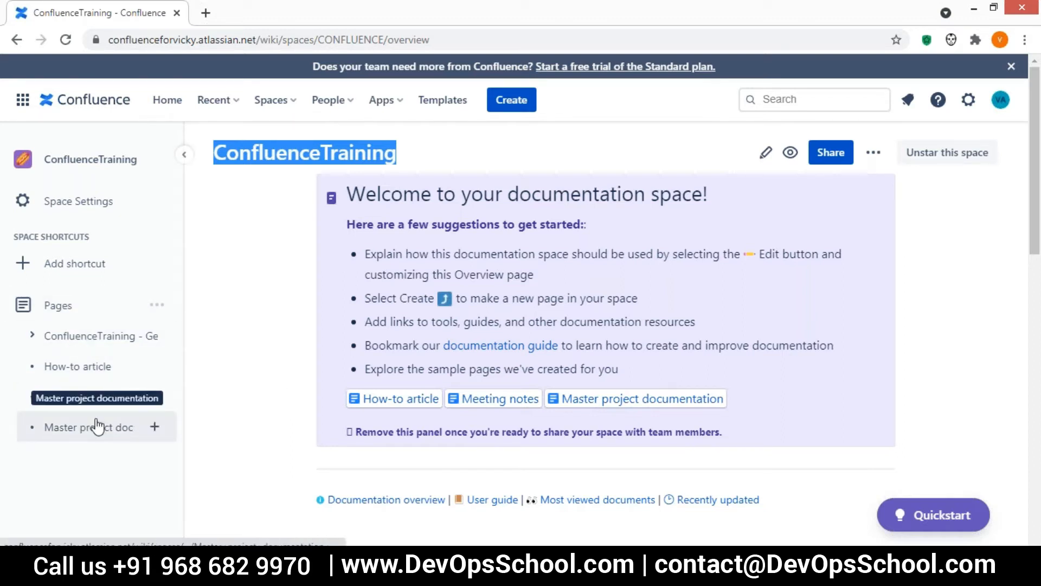
click(272, 336)
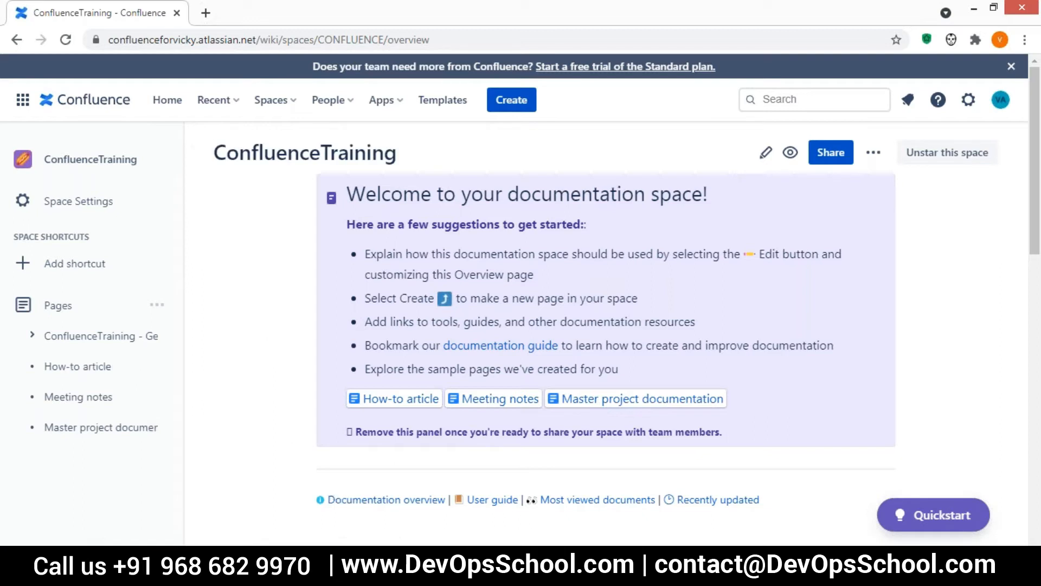
key(alt+Tab)
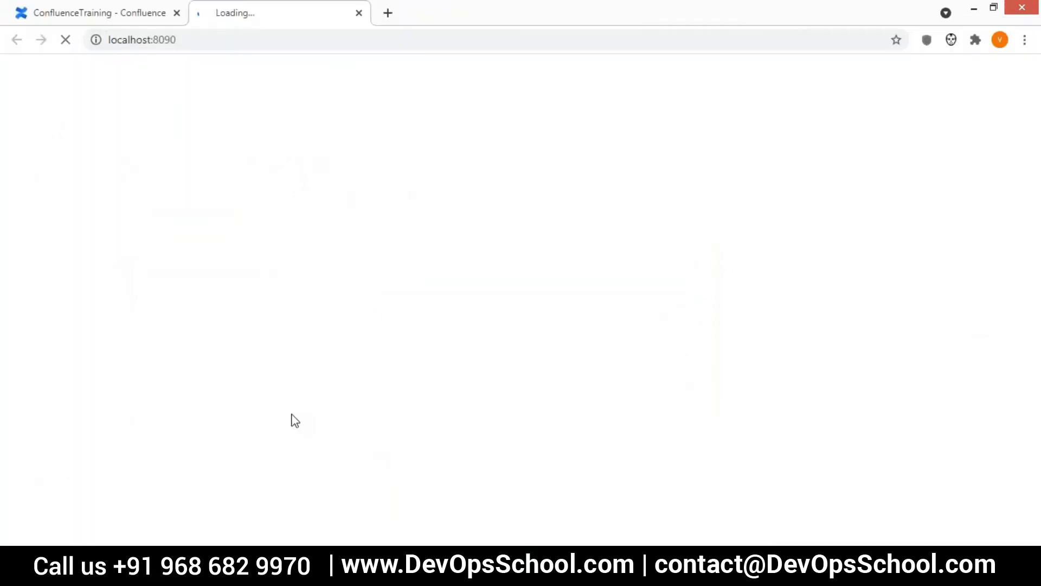
click(79, 14)
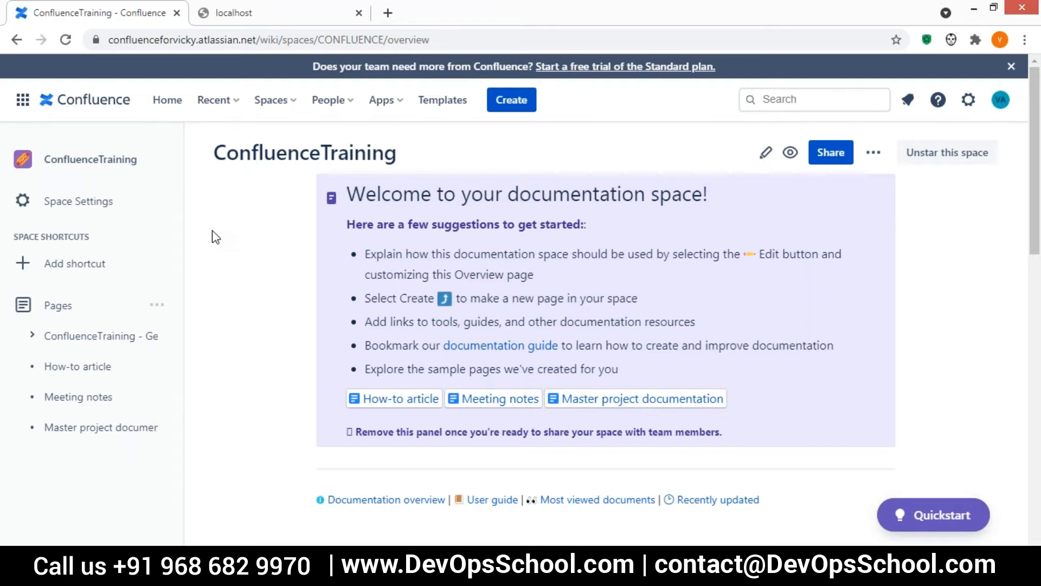
click(33, 343)
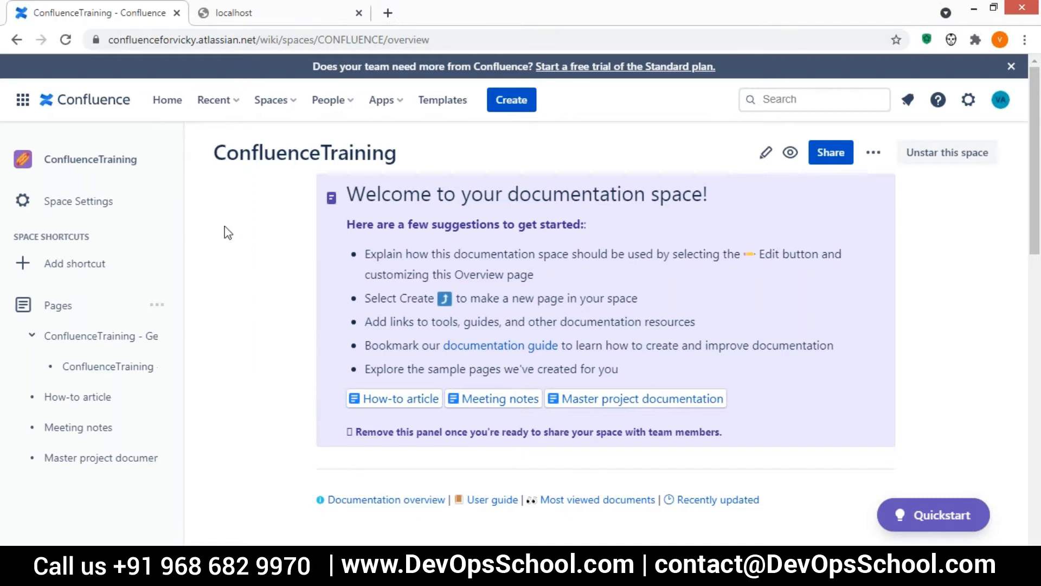
Return to the local Confluence page and reload localhost:8090
click(237, 15)
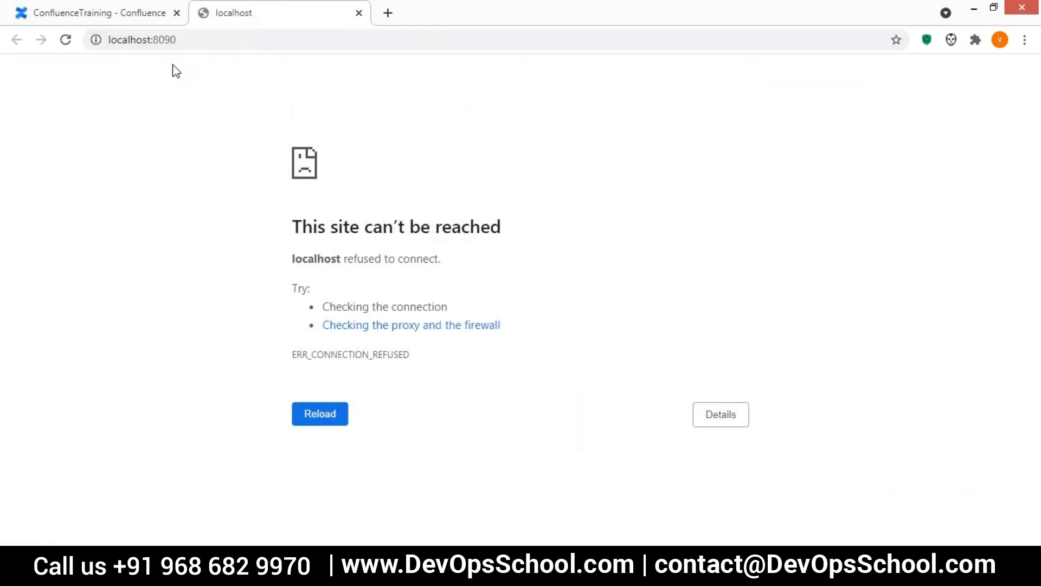
click(188, 43)
key(Return)
Open Task Manager to examine the running processes, repositioning its window over the browser
click(493, 572)
right_click(535, 570)
click(571, 521)
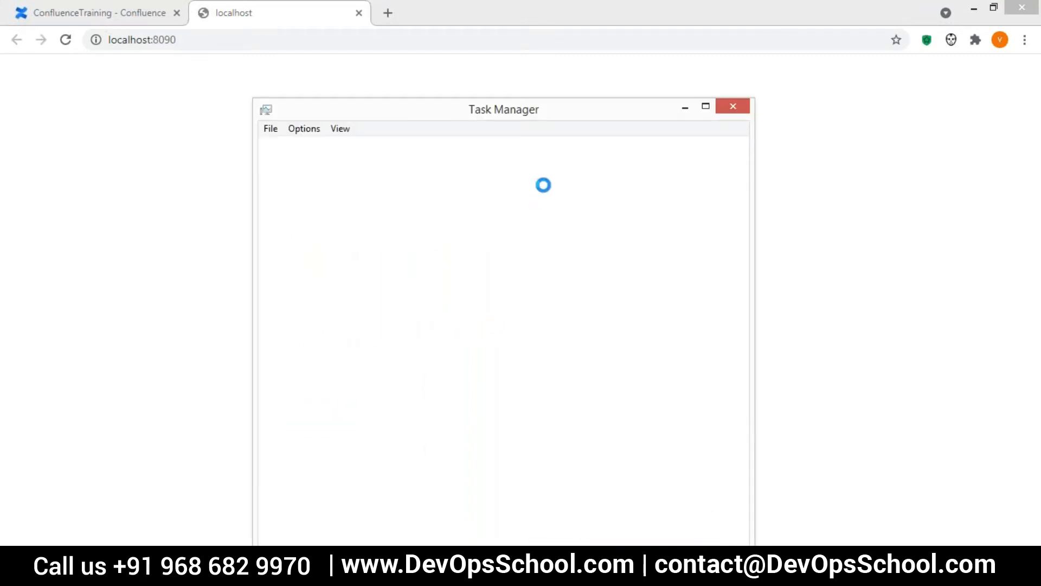
drag(509, 113, 437, 95)
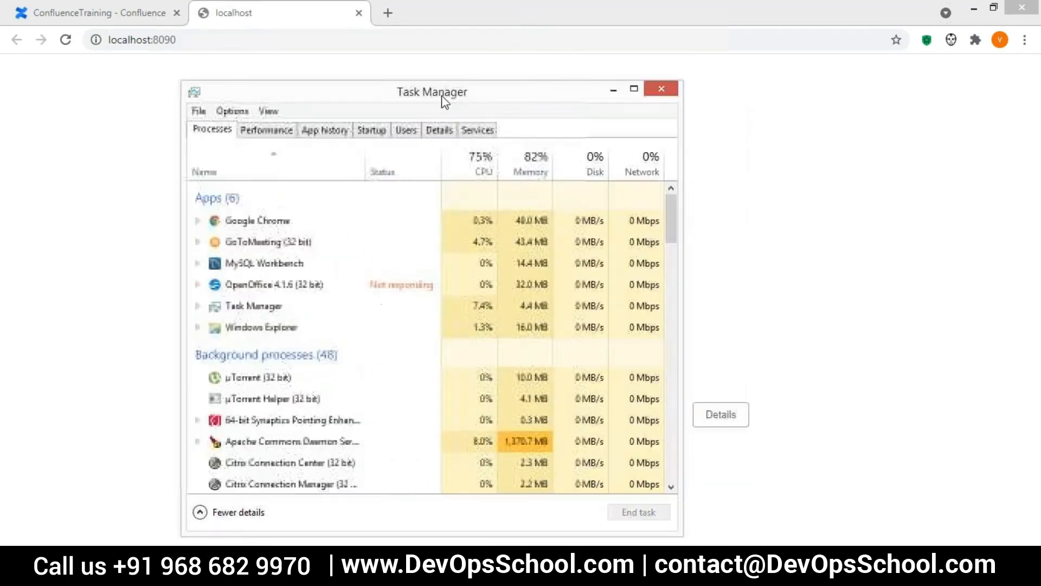
End the Apache Commons Daemon Service background process that runs Atlassian Jira, and minimize Task Manager
click(255, 443)
right_click(255, 443)
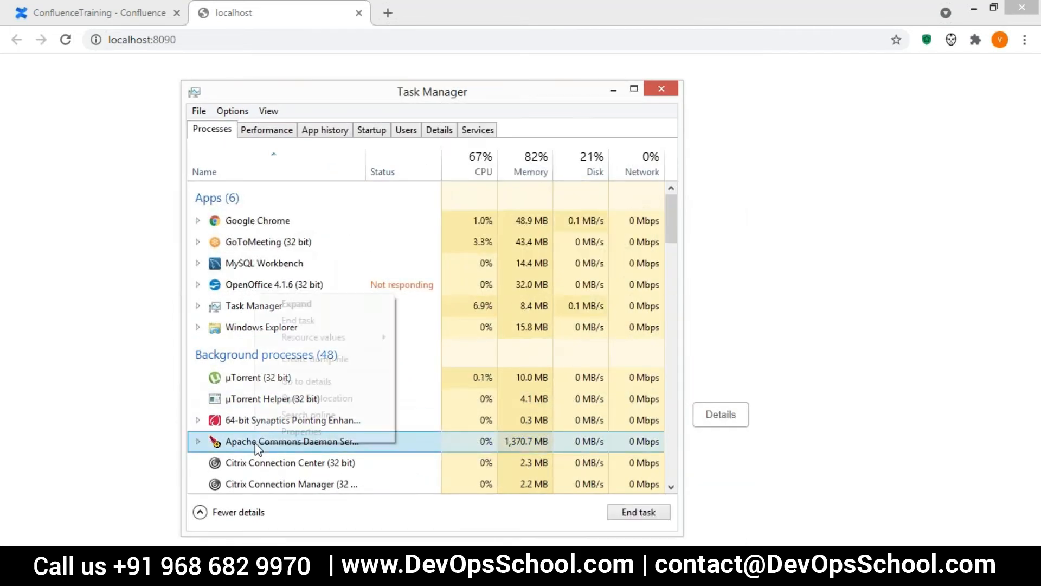
click(299, 305)
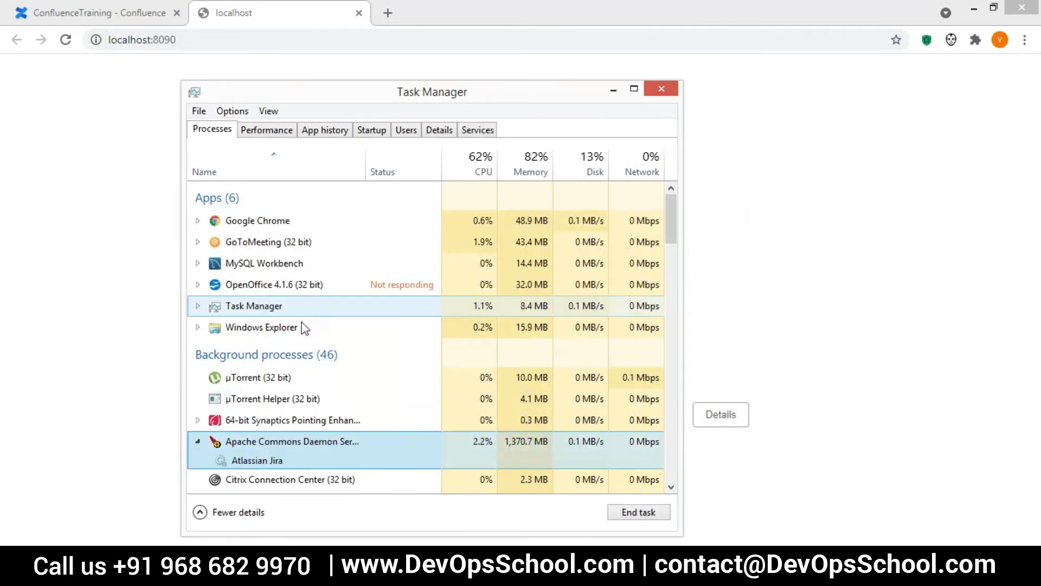
click(270, 460)
click(270, 443)
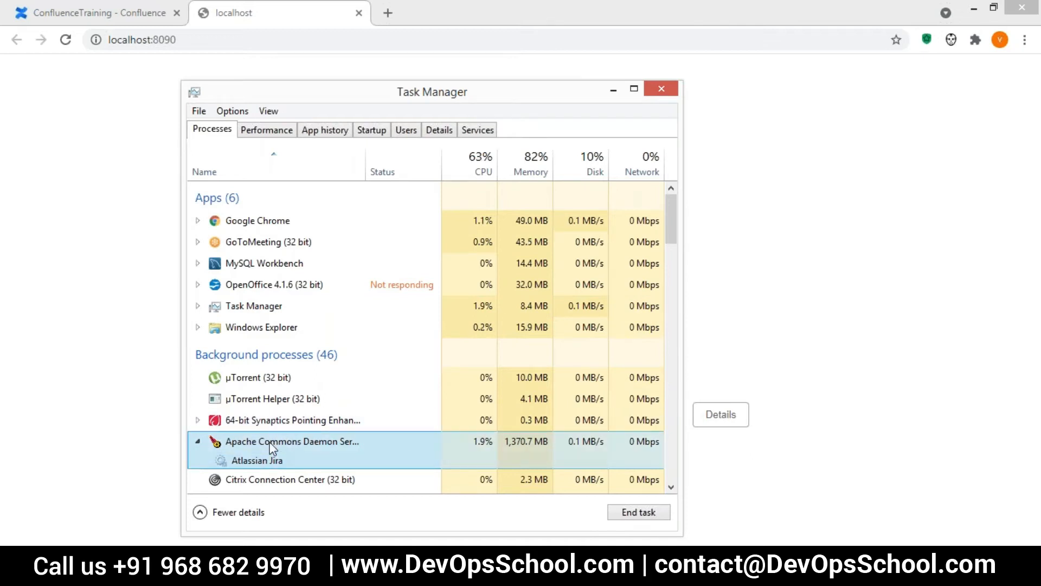
right_click(271, 443)
click(309, 320)
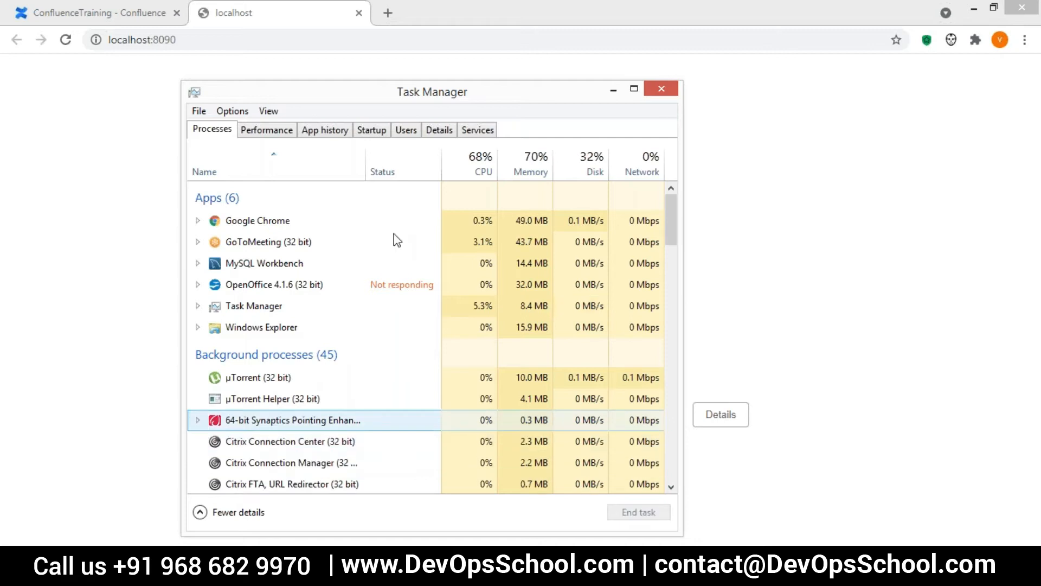
drag(422, 84, 422, 59)
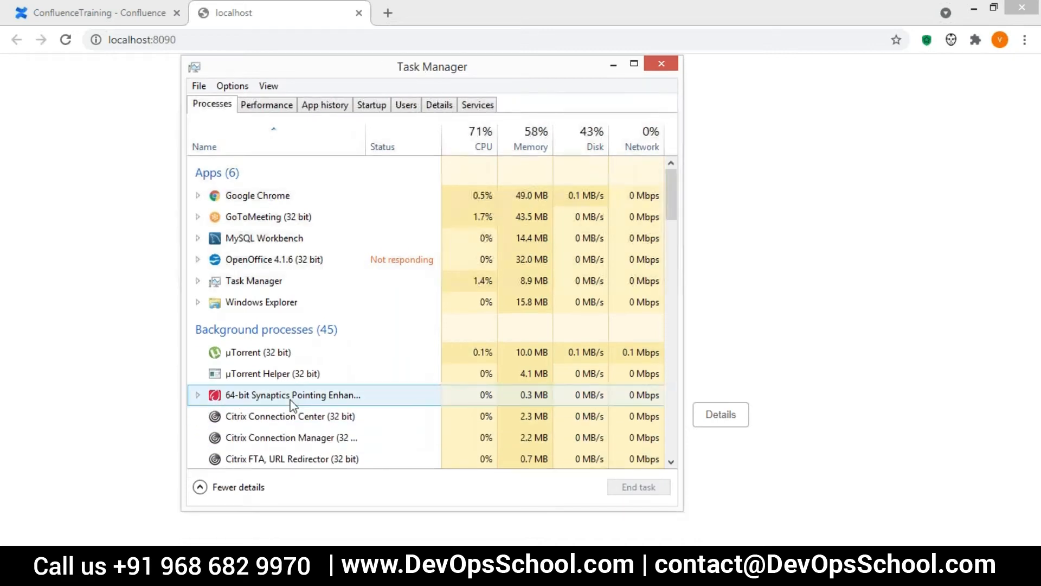
click(614, 69)
Switch to File Explorer and open the Confluence installation folder at C:\Program Files\Atlassian\Confluence
click(103, 569)
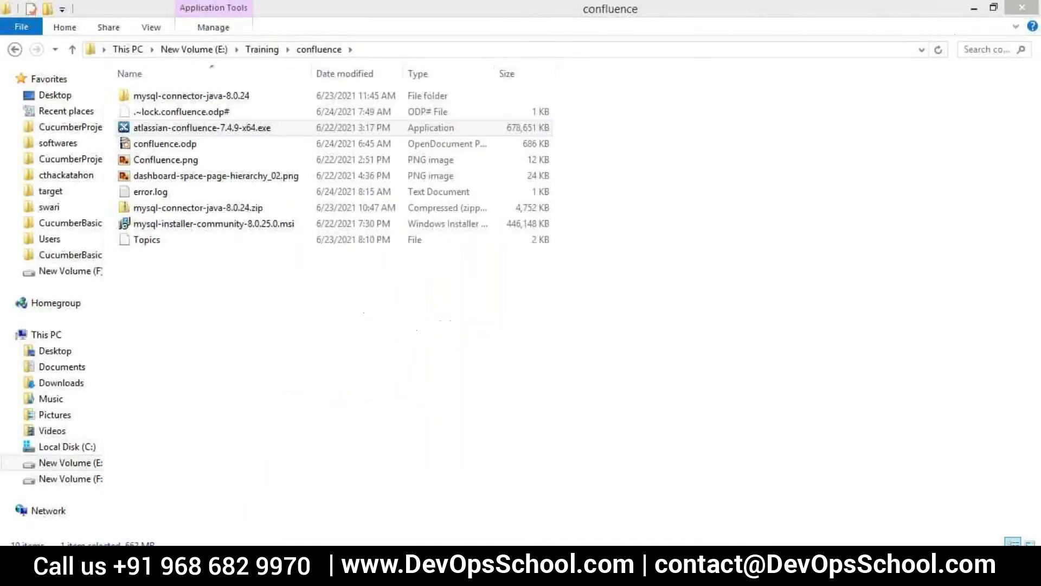
click(190, 321)
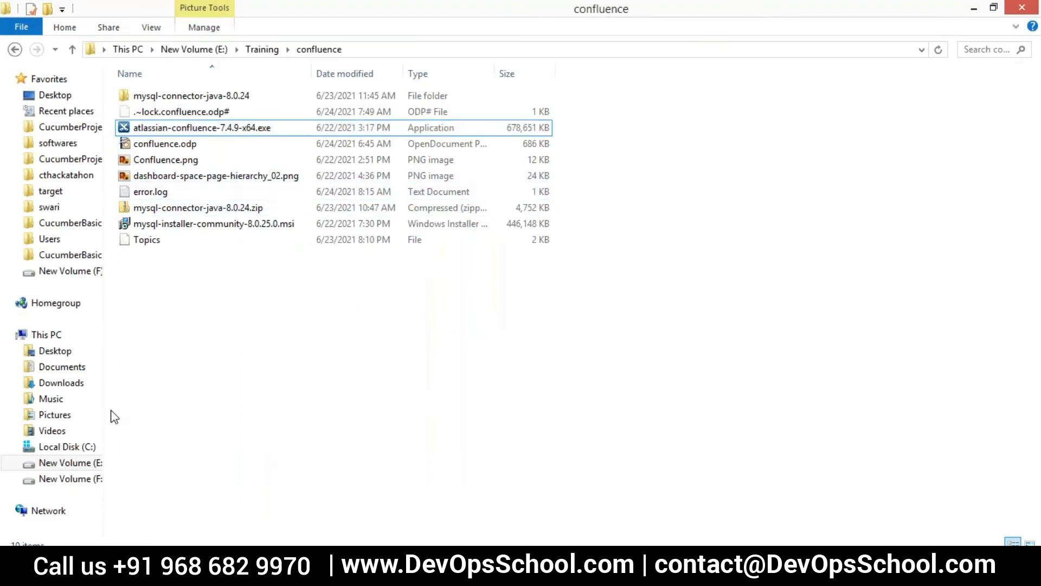
click(81, 450)
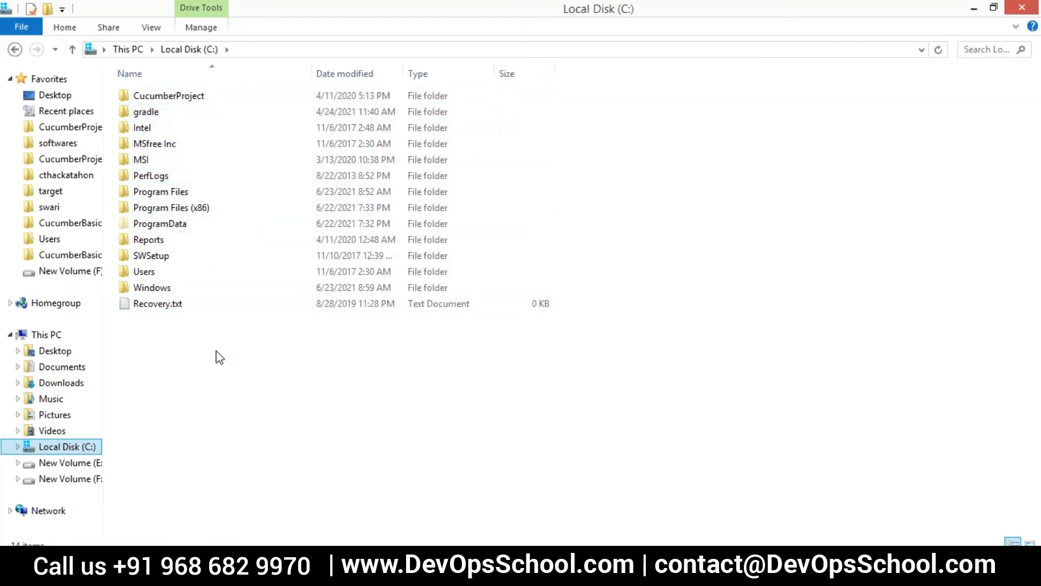
double_click(191, 192)
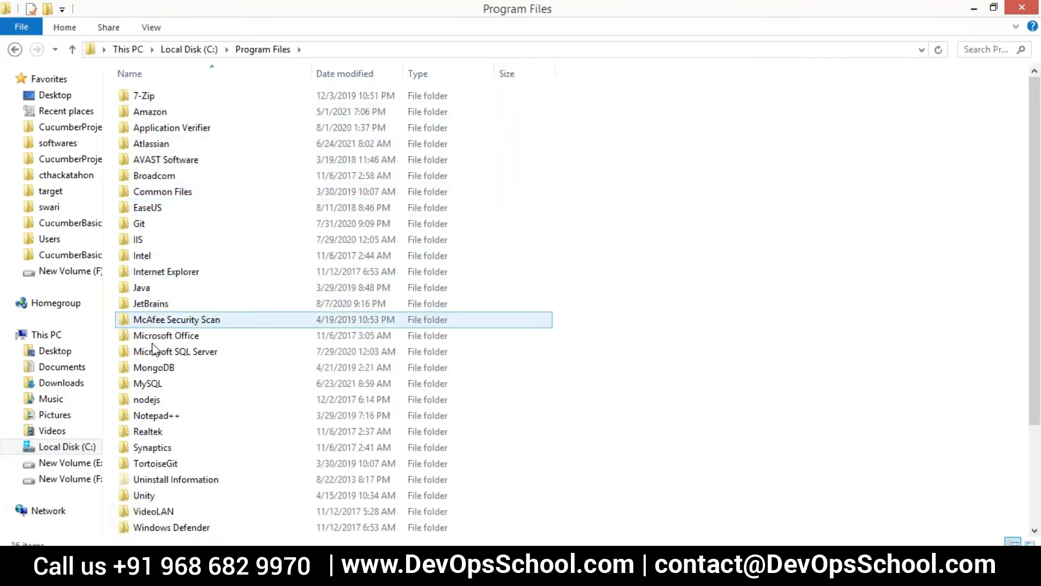
double_click(142, 144)
double_click(151, 111)
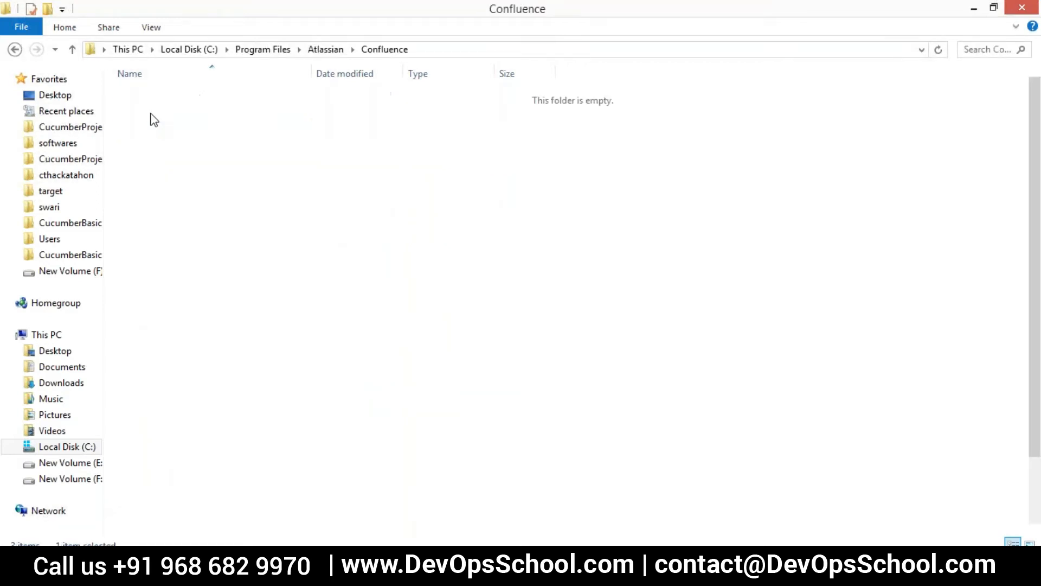
scroll(237, 374, down, 2)
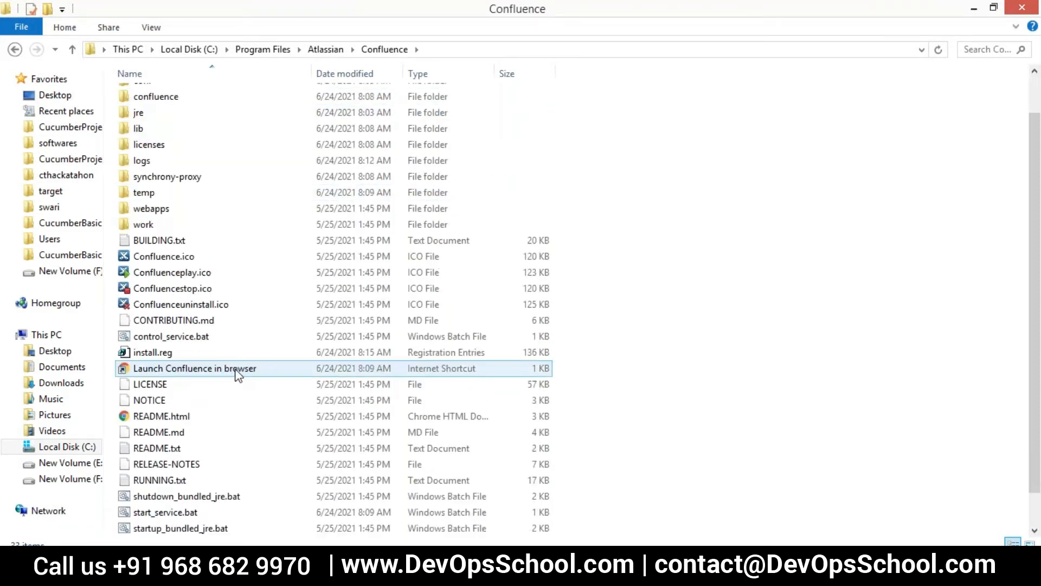
Run start_service.bat from the Confluence installation folder to start the Confluence service
click(171, 481)
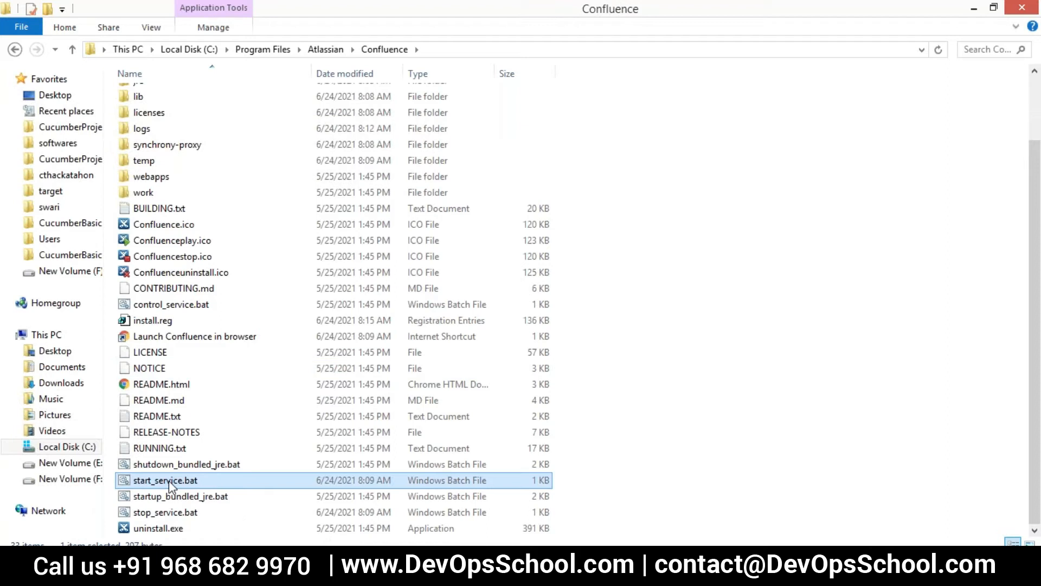
right_click(171, 483)
click(232, 260)
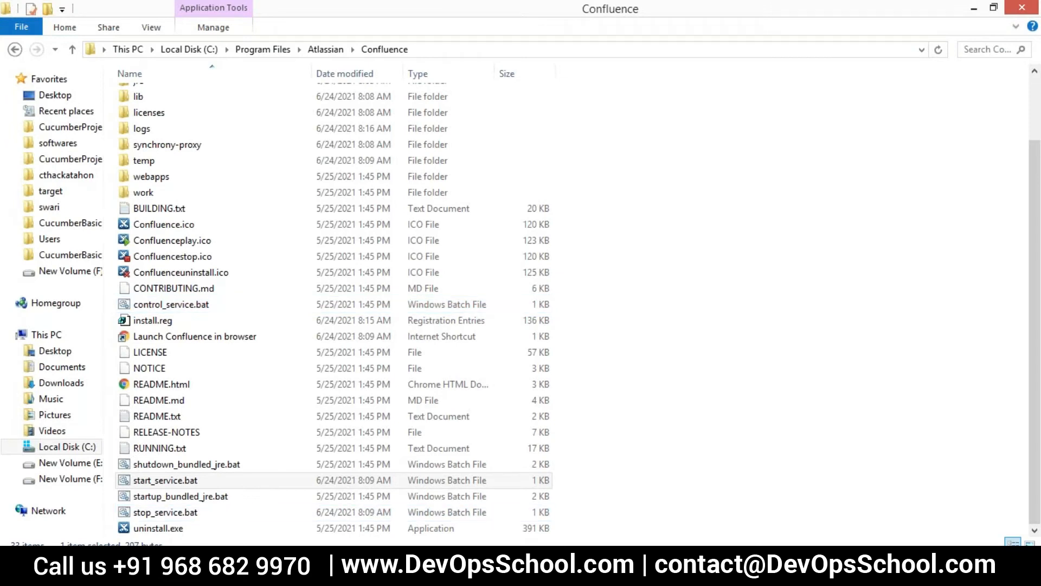
Return to the browser and reload localhost:8090, checking the ConfluenceTraining space while the local page loads
click(224, 564)
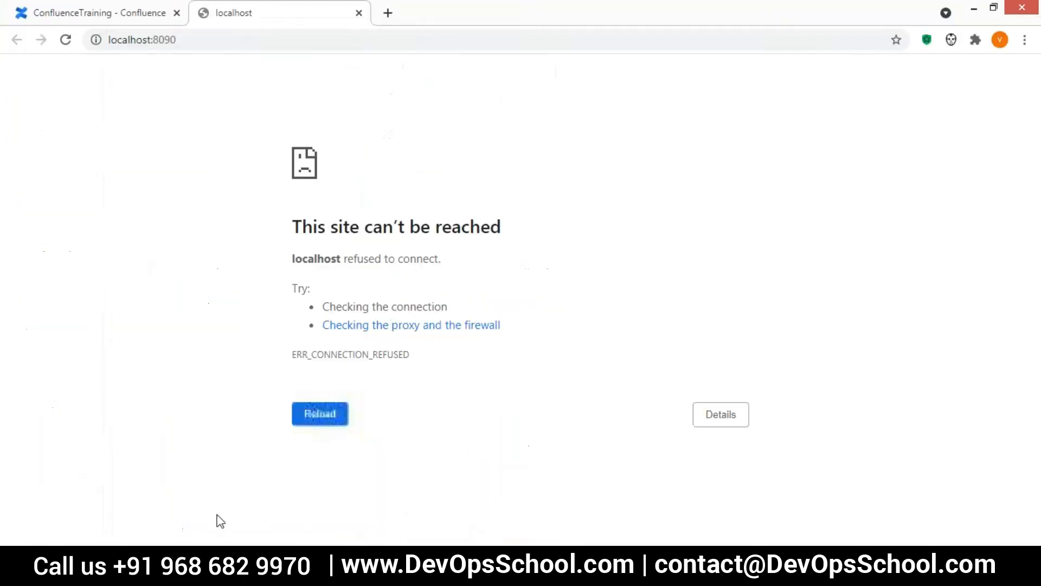
click(66, 41)
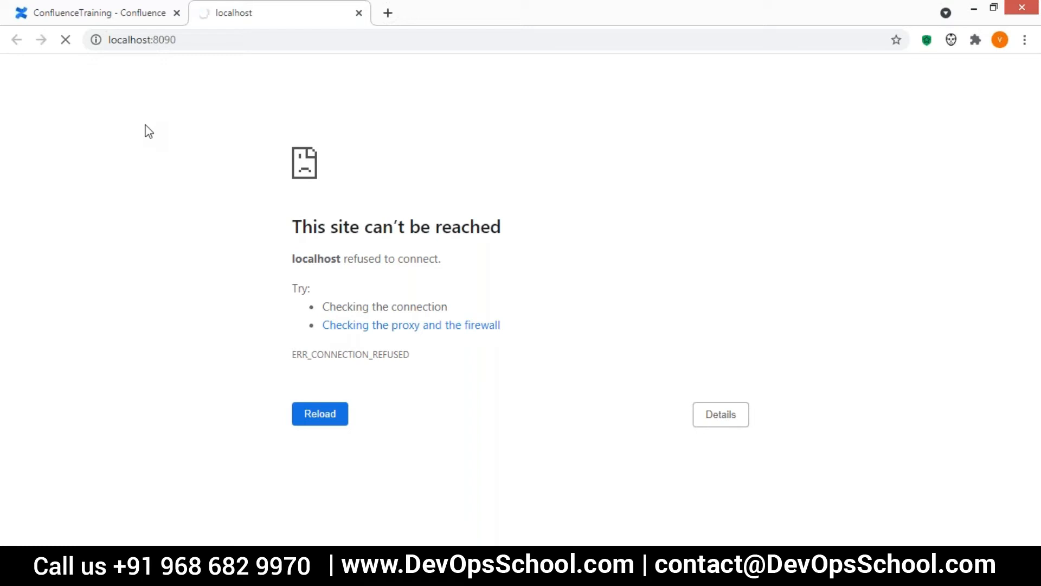
click(107, 13)
click(221, 14)
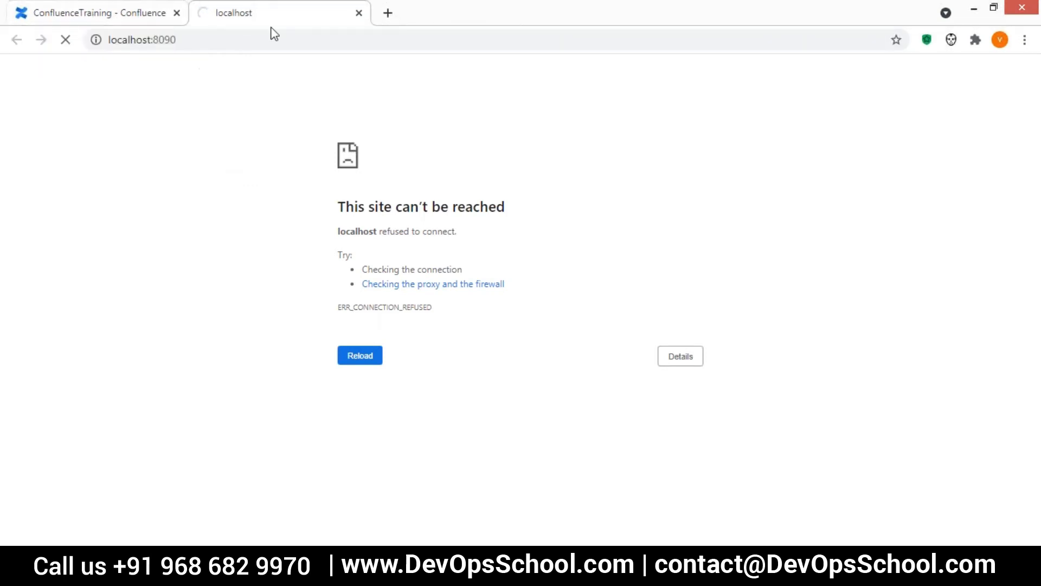
click(100, 14)
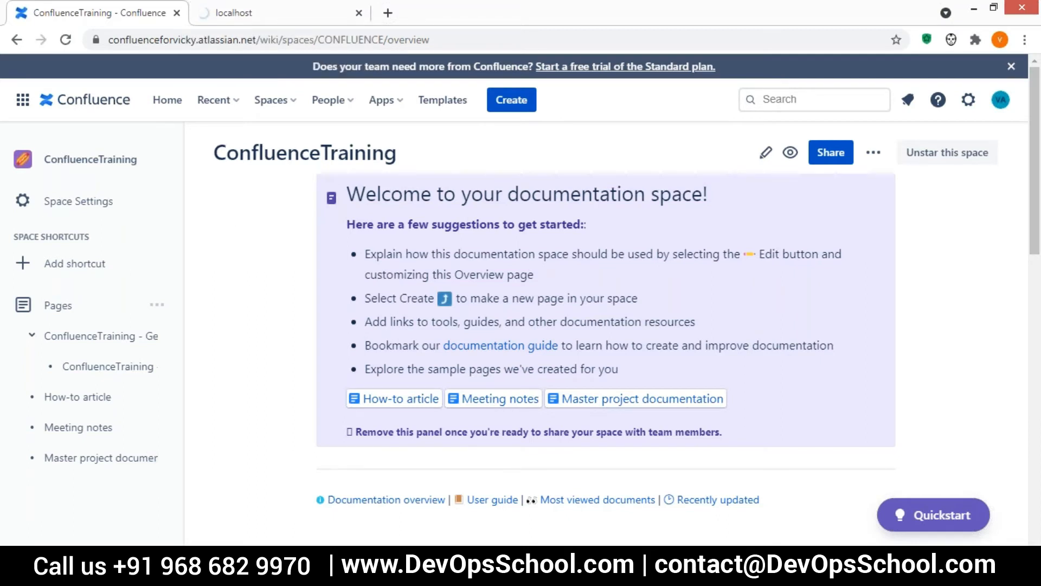
Reopen Task Manager, end the unresponsive OpenOffice 4.1.6 task, and minimize the window
key(ctrl+shift+Escape)
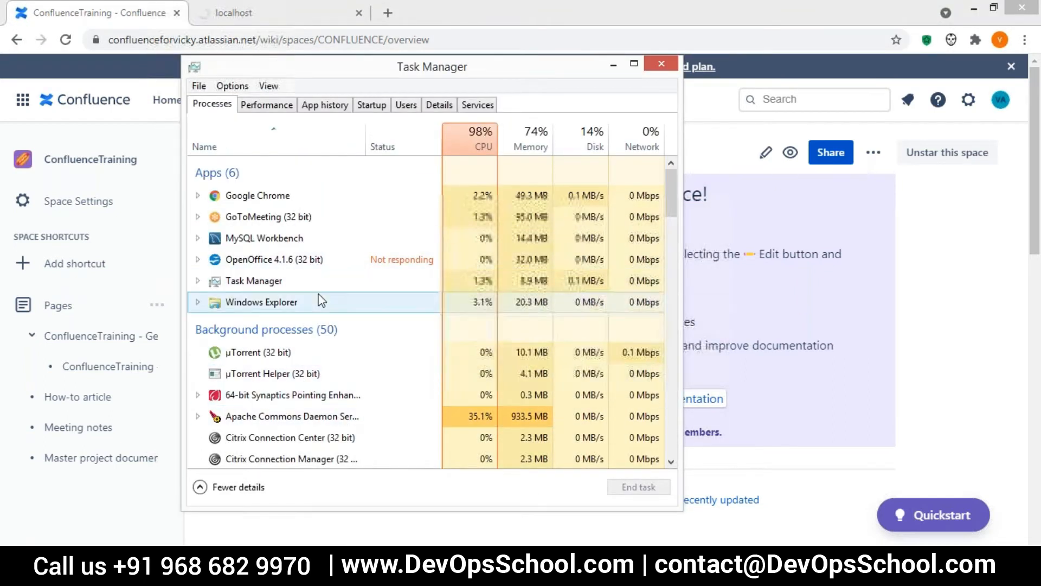
scroll(321, 301, down, 1)
scroll(321, 301, down, 1)
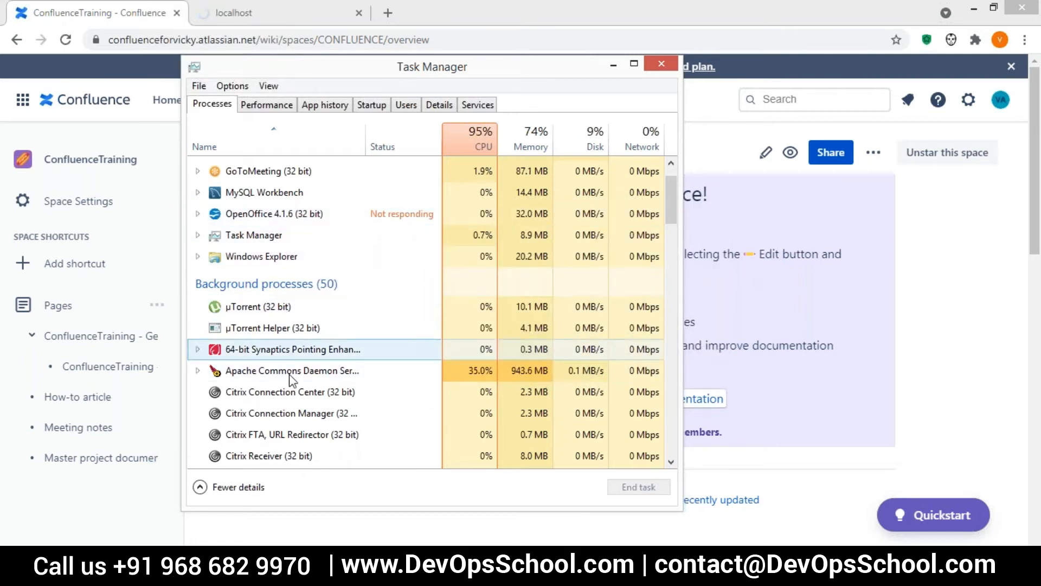
click(268, 373)
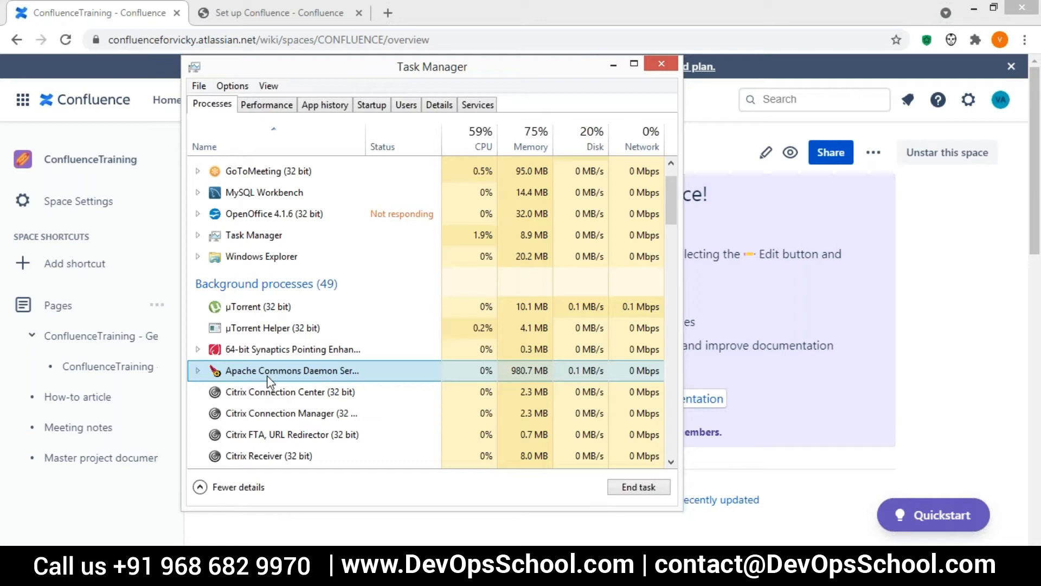
right_click(270, 213)
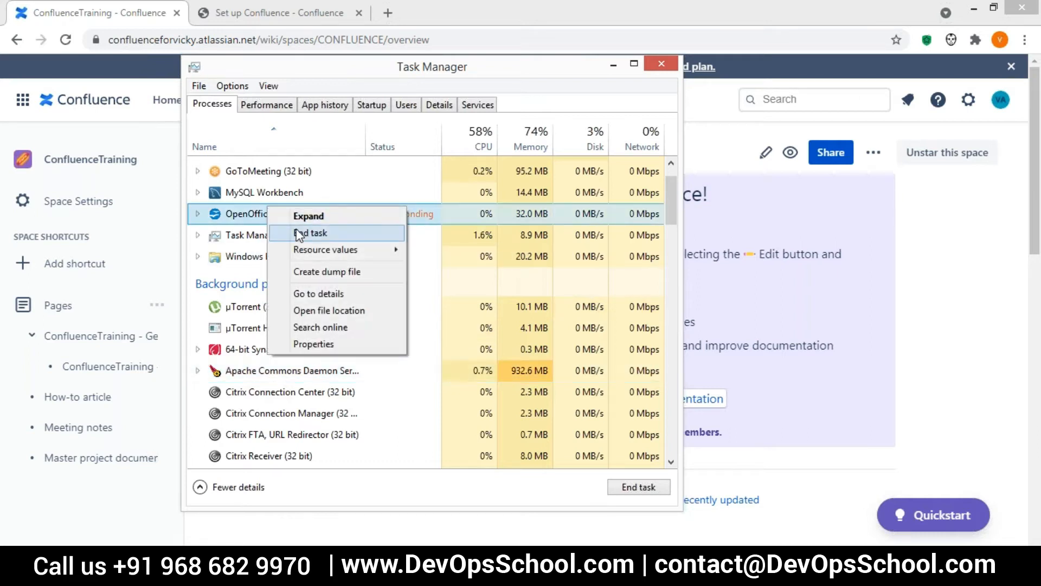
click(299, 231)
click(617, 65)
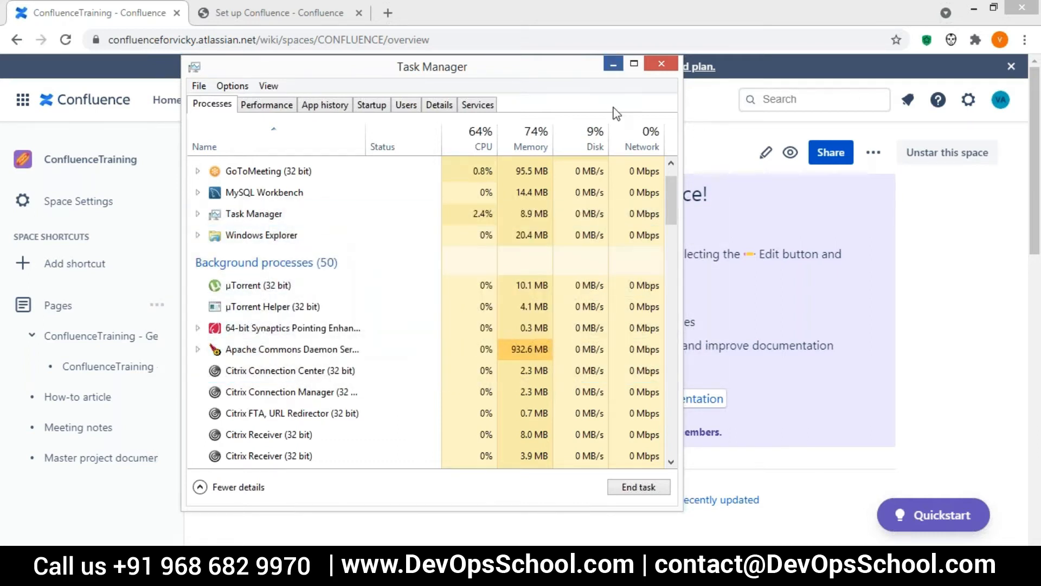
Examine the local Set up Confluence page and the start_service.bat file in the Confluence installation folder
click(225, 15)
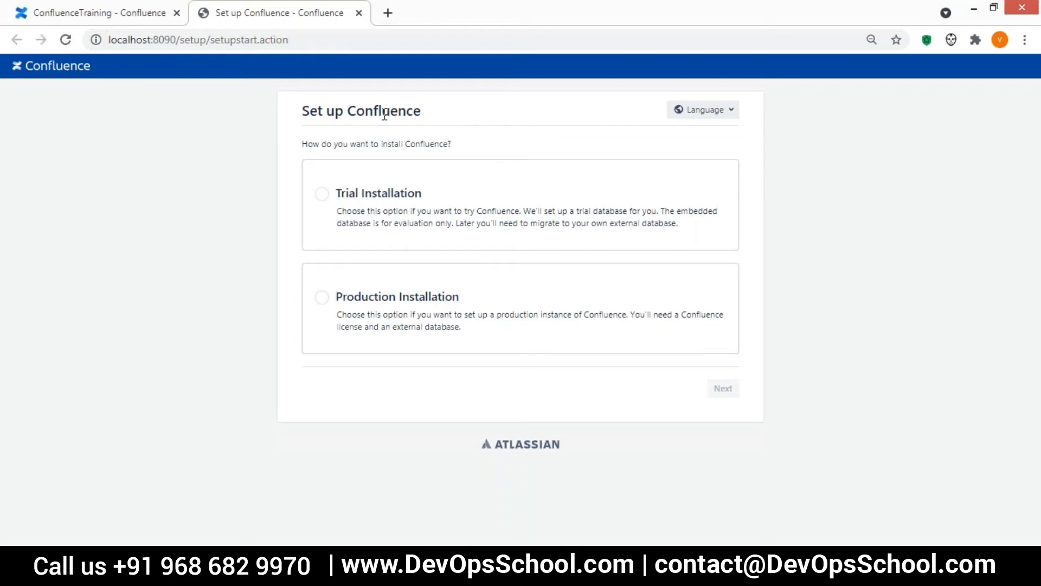
drag(302, 112, 421, 111)
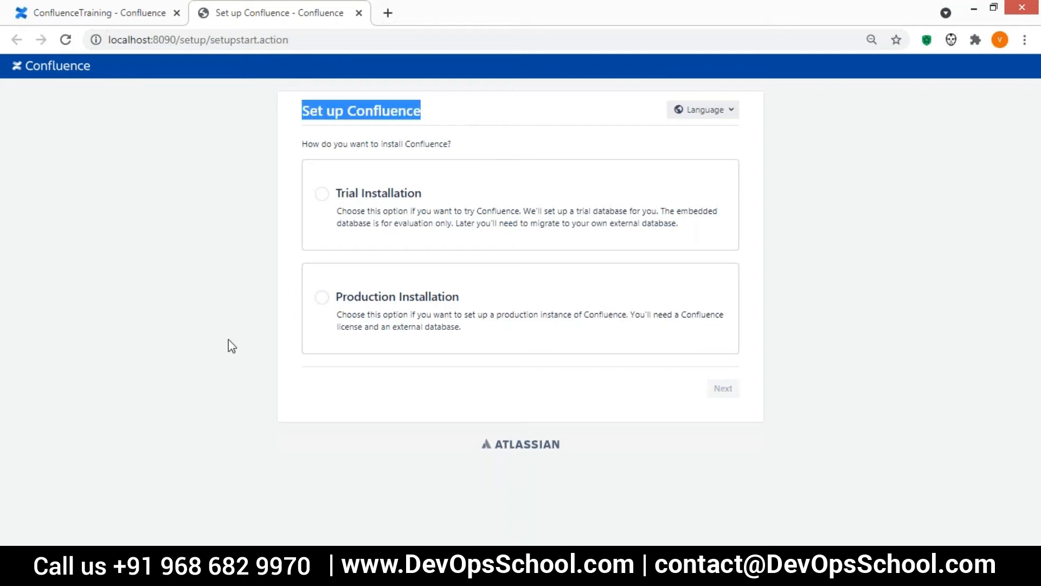
click(125, 570)
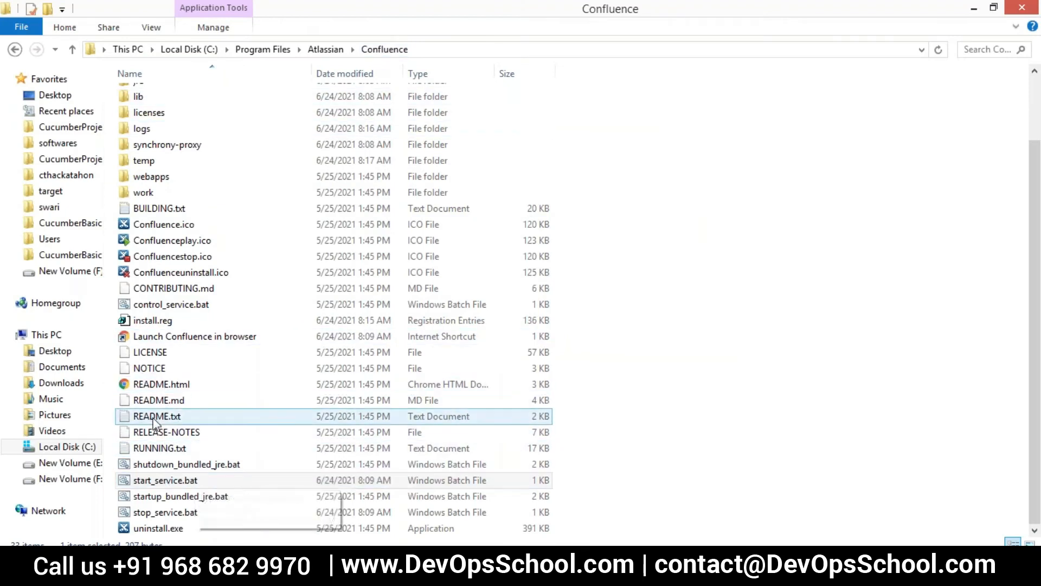
click(157, 463)
click(159, 482)
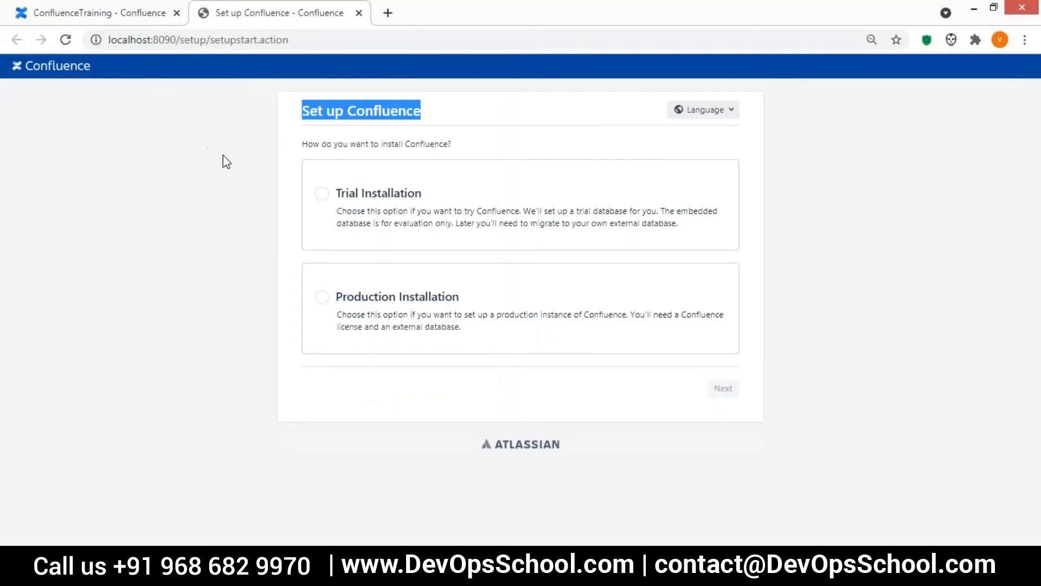
Choose Trial Installation on the Set up Confluence page and continue to the license key page
click(893, 100)
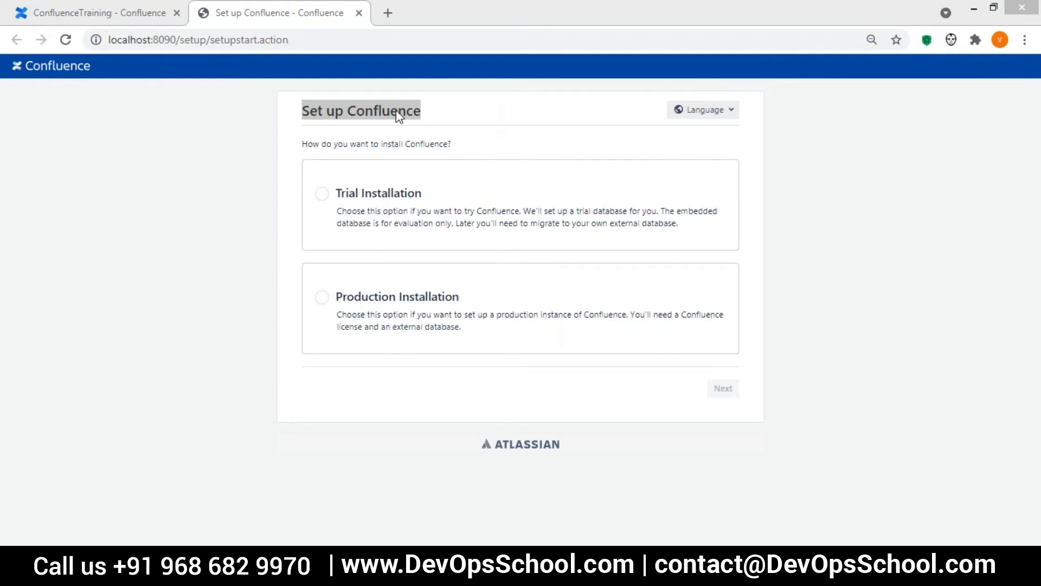
click(324, 195)
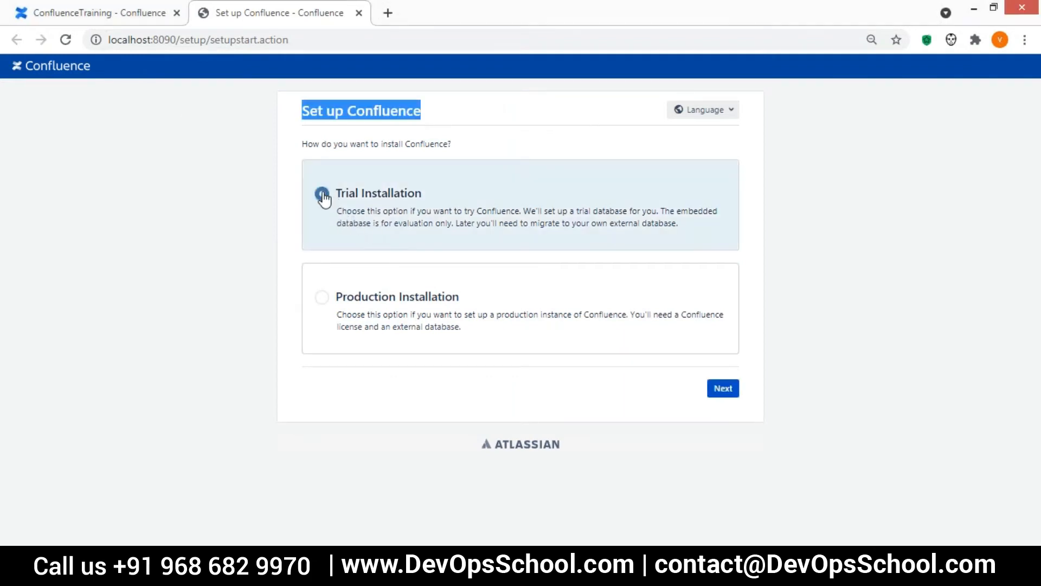
click(724, 391)
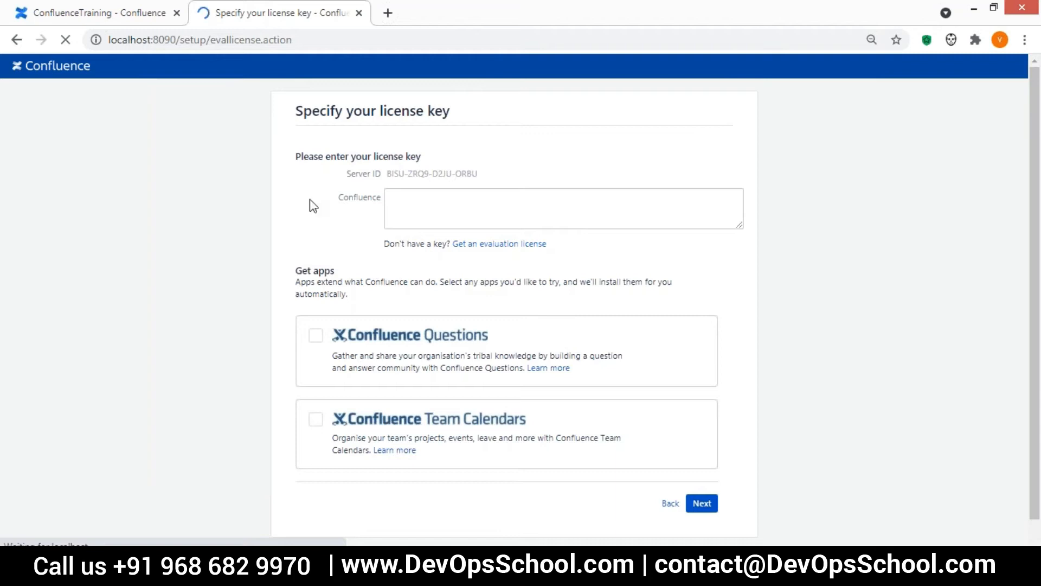
Open the Atlassian evaluation license page from the Confluence license key form
click(420, 201)
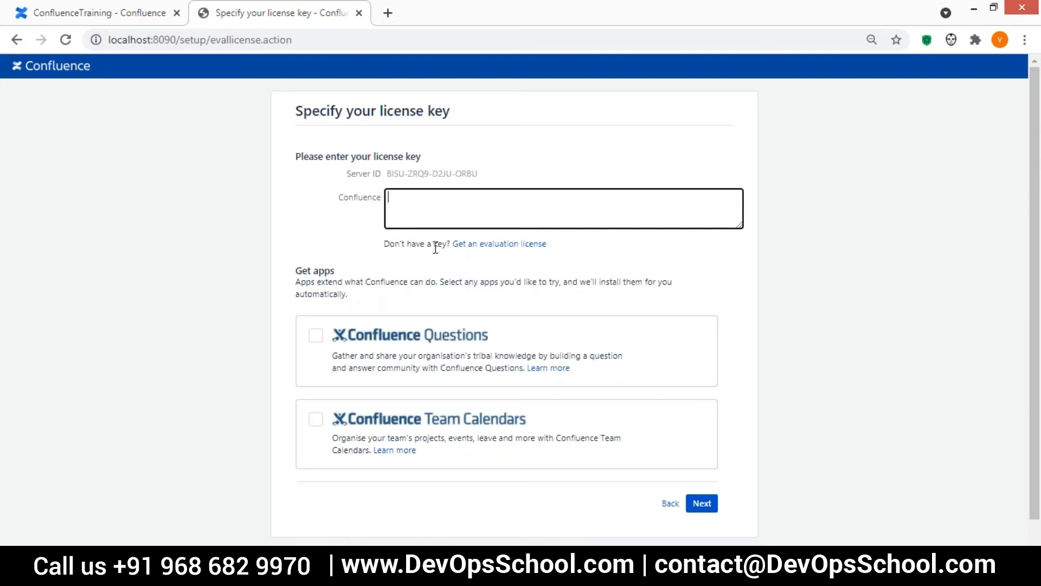
right_click(499, 245)
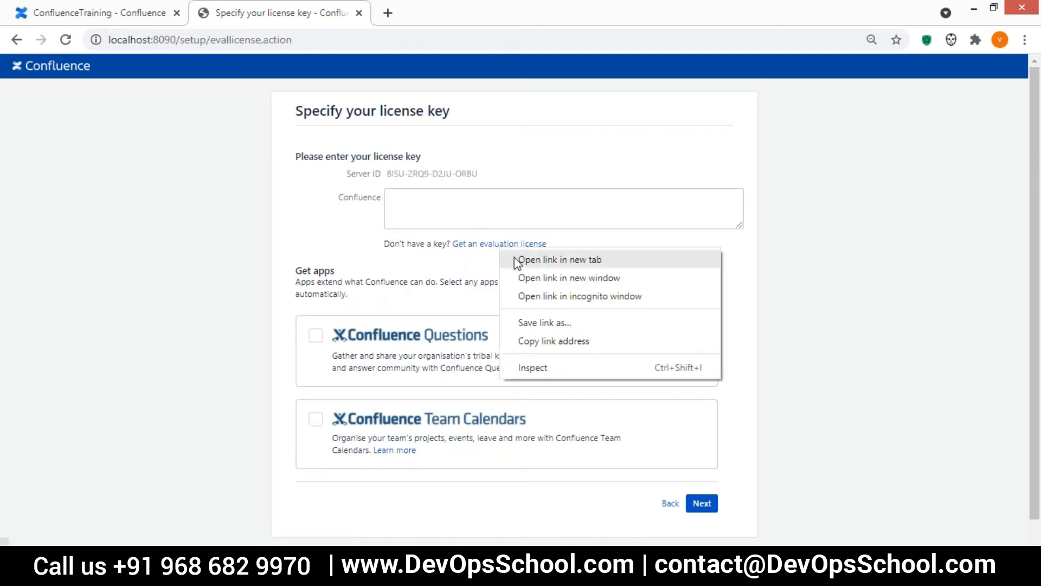
click(542, 260)
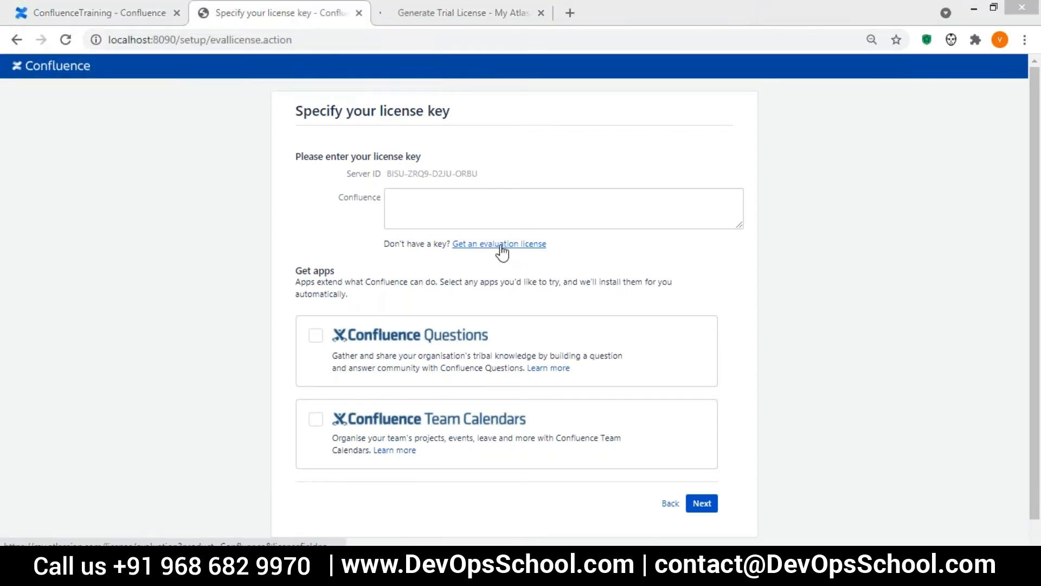
click(502, 251)
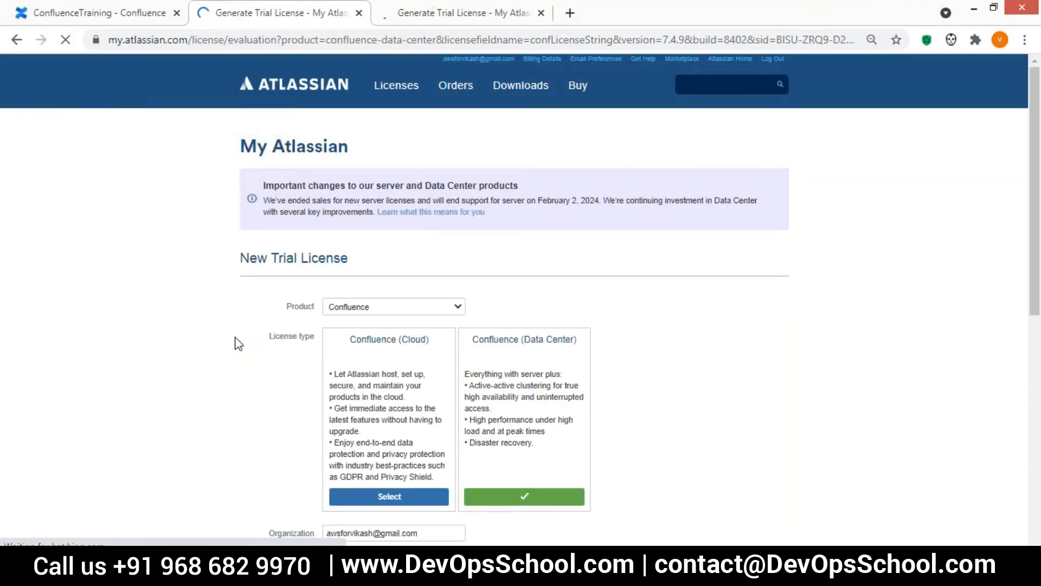
Generate the Confluence (Data Center) trial license for the up and running instance and confirm installing it on localhost
scroll(185, 306, down, 4)
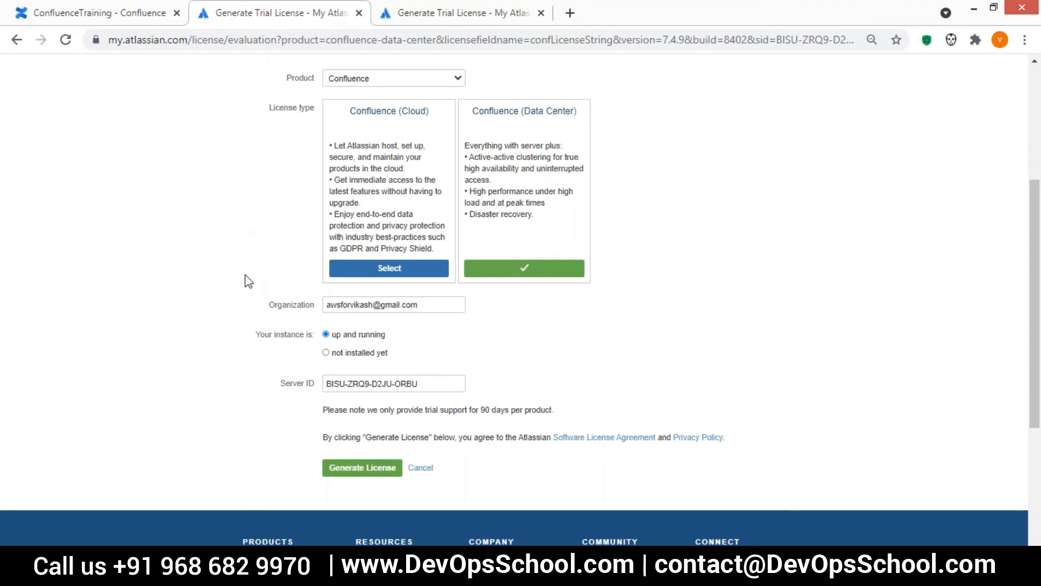
drag(417, 305, 313, 352)
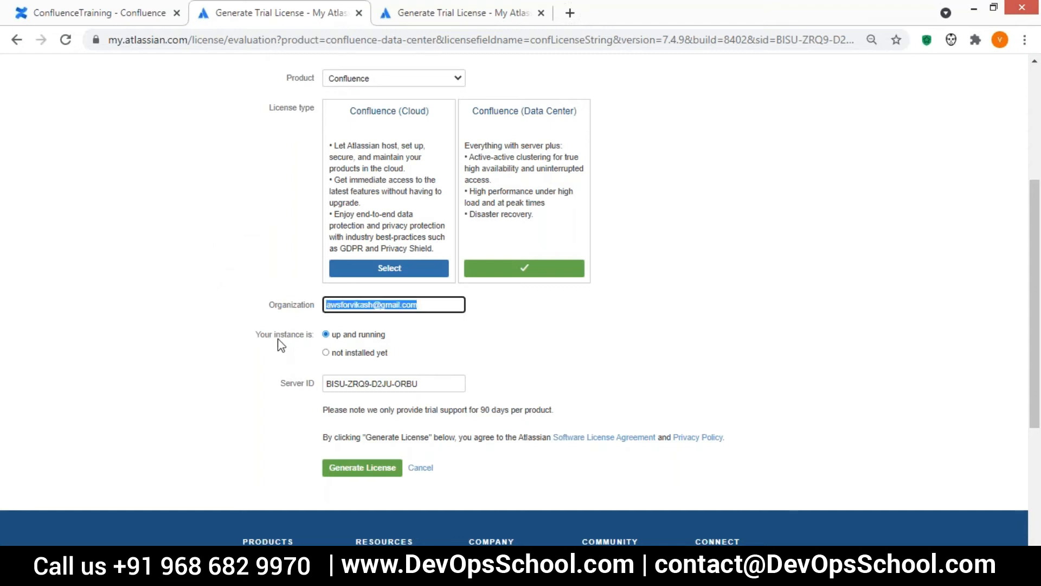
drag(376, 335, 274, 329)
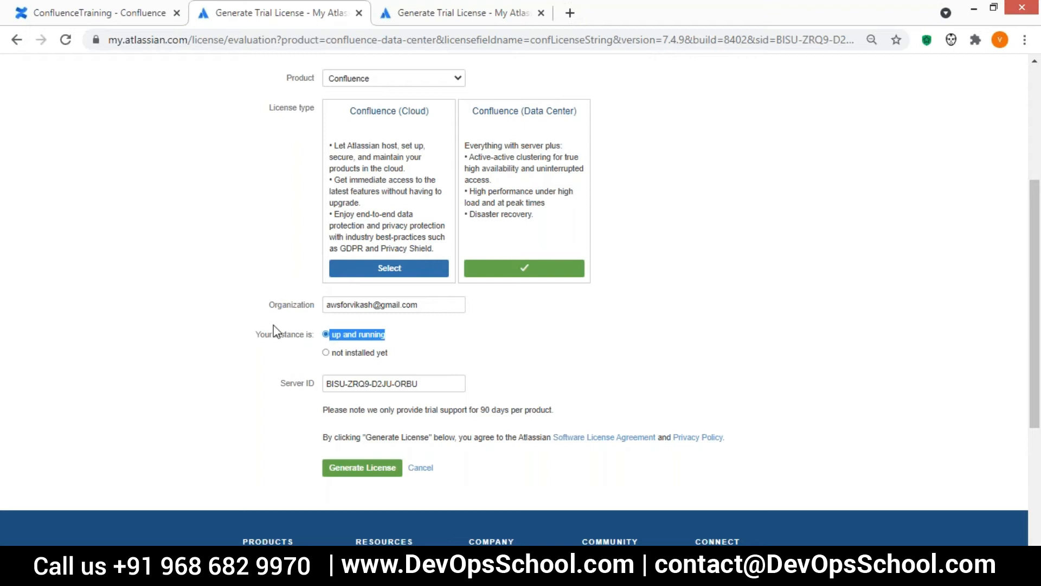
click(381, 383)
drag(425, 383, 324, 383)
click(181, 368)
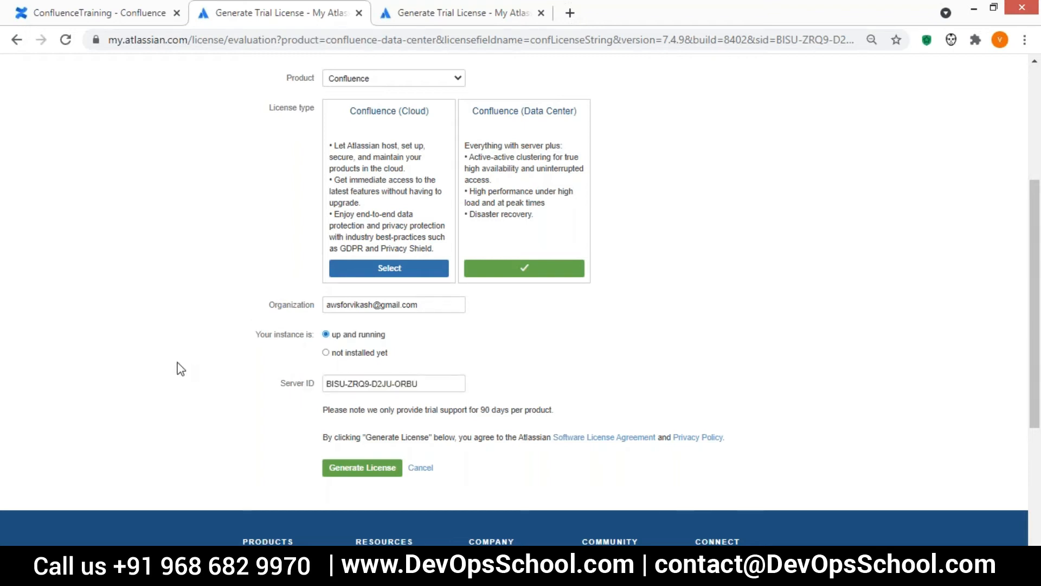
click(370, 475)
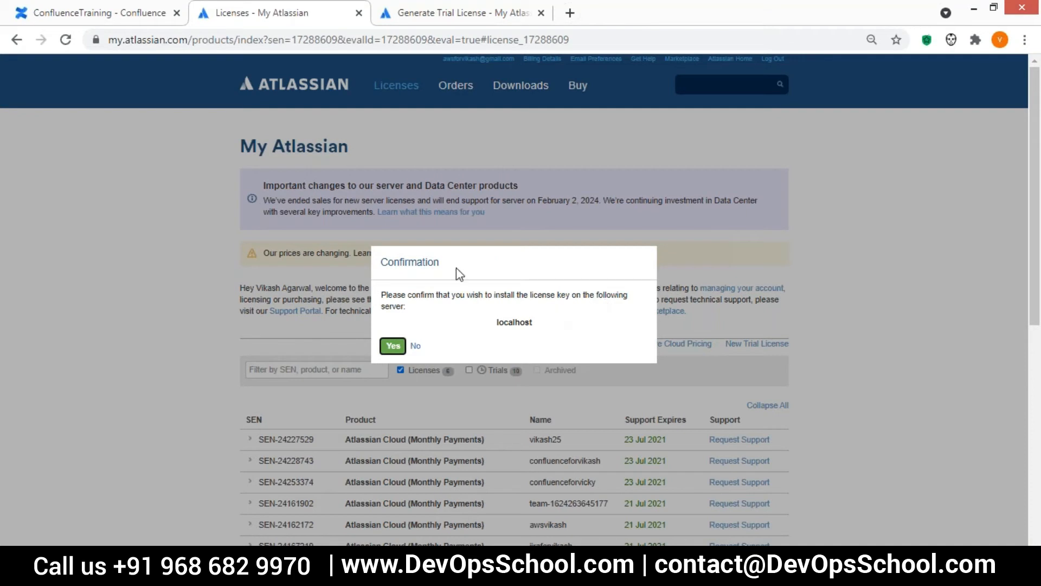
click(393, 346)
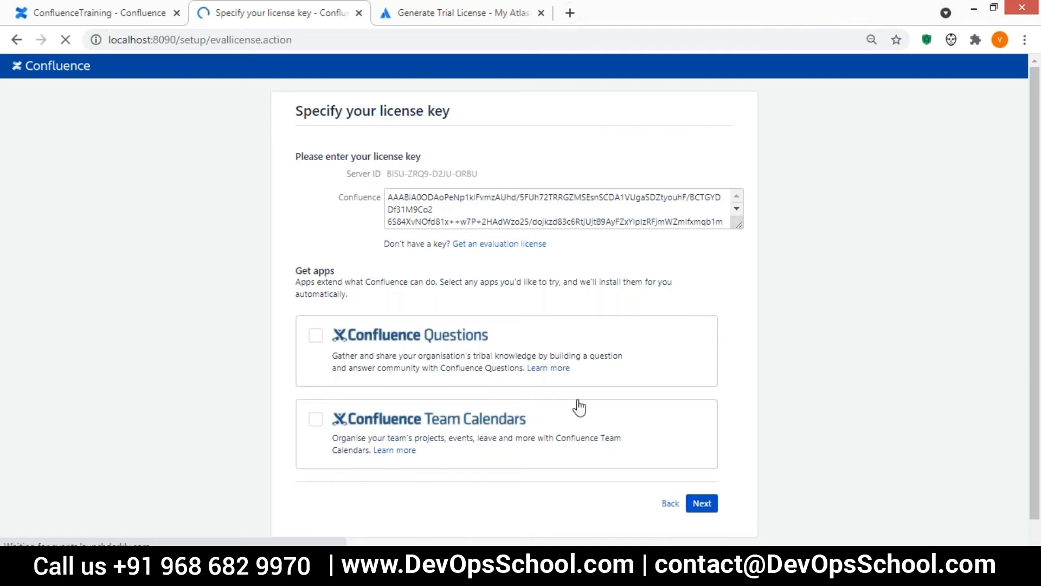
Submit the license key without any additional apps and continue with the Standalone deployment type
click(702, 505)
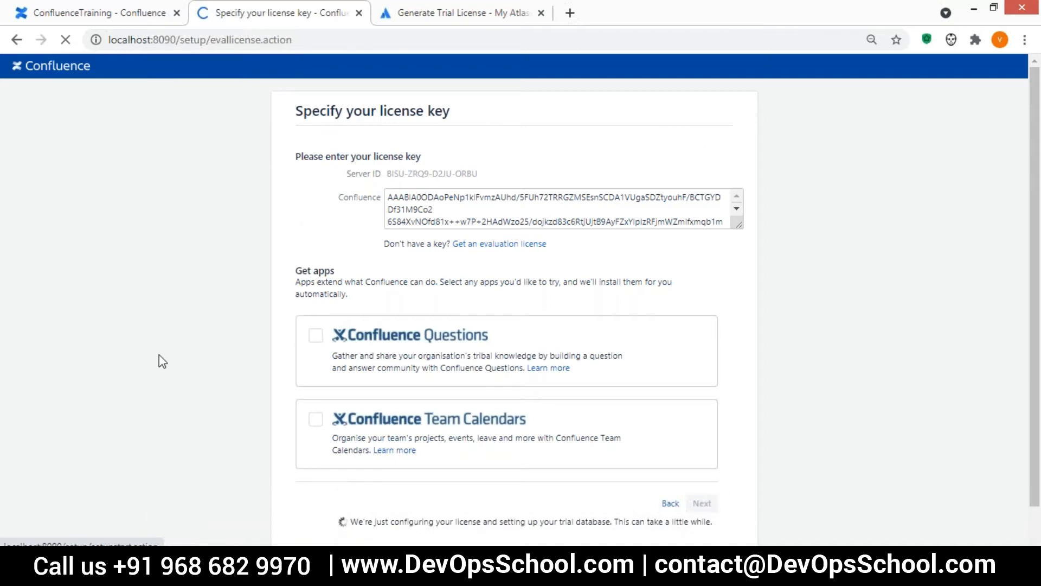
scroll(162, 362, down, 1)
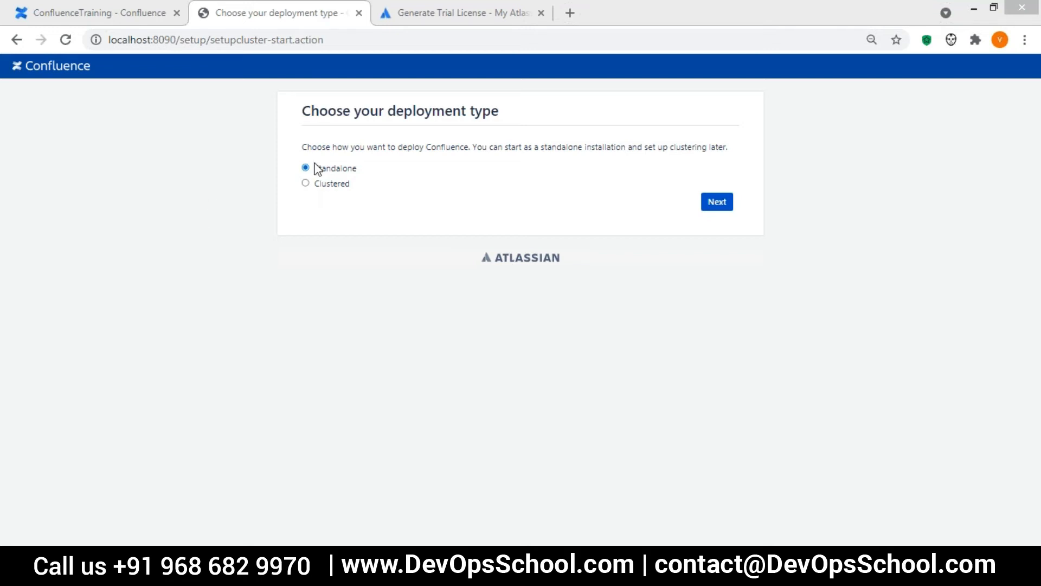
click(715, 191)
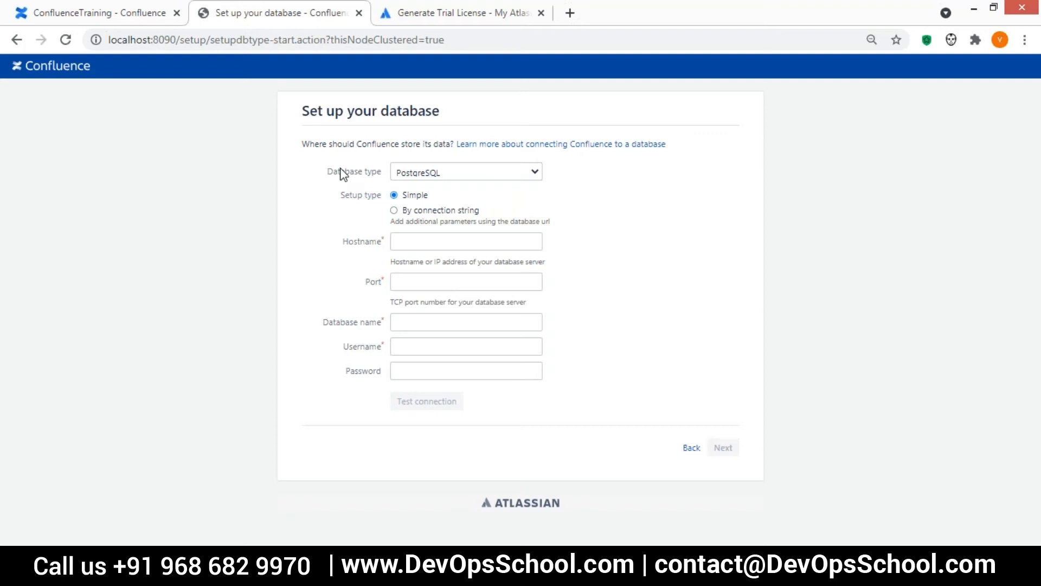
Choose MySQL as the database type for the Confluence setup
click(485, 176)
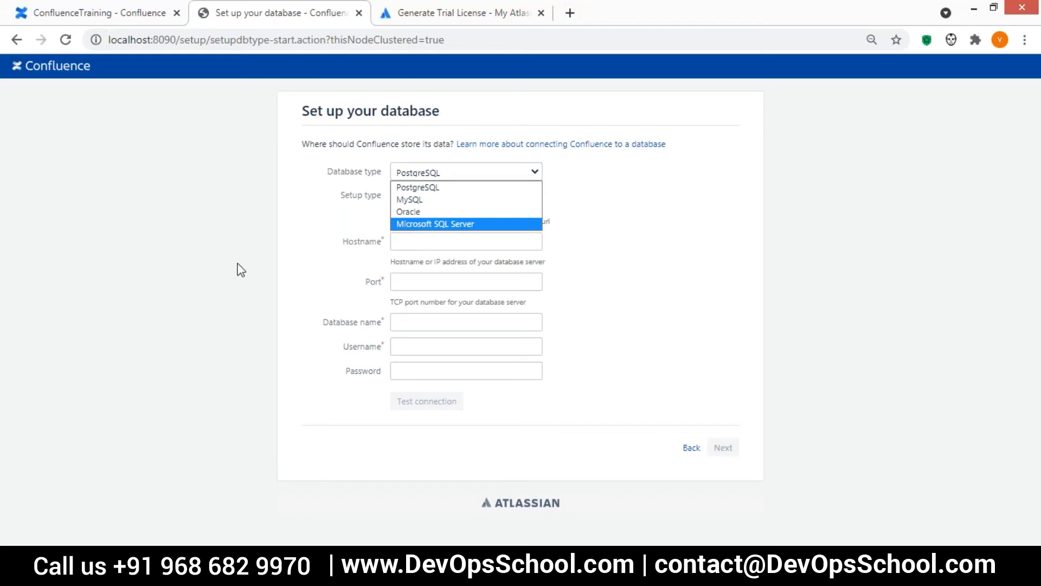
click(410, 201)
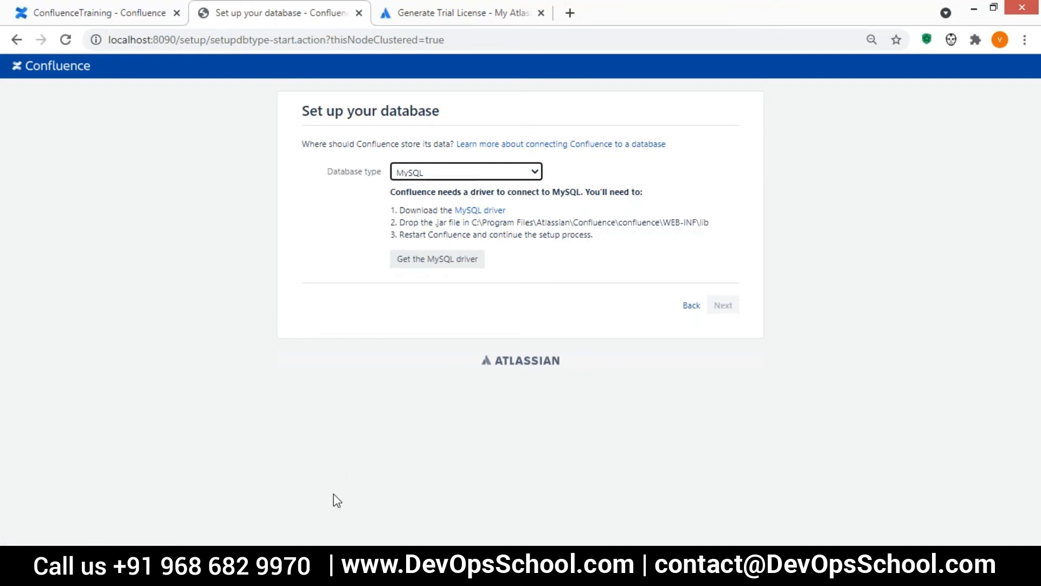
Switch to File Explorer, open a second window, and locate mysql-connector-java-8.0.24.jar in the connector's nested folder under E:\Training\confluence
click(199, 570)
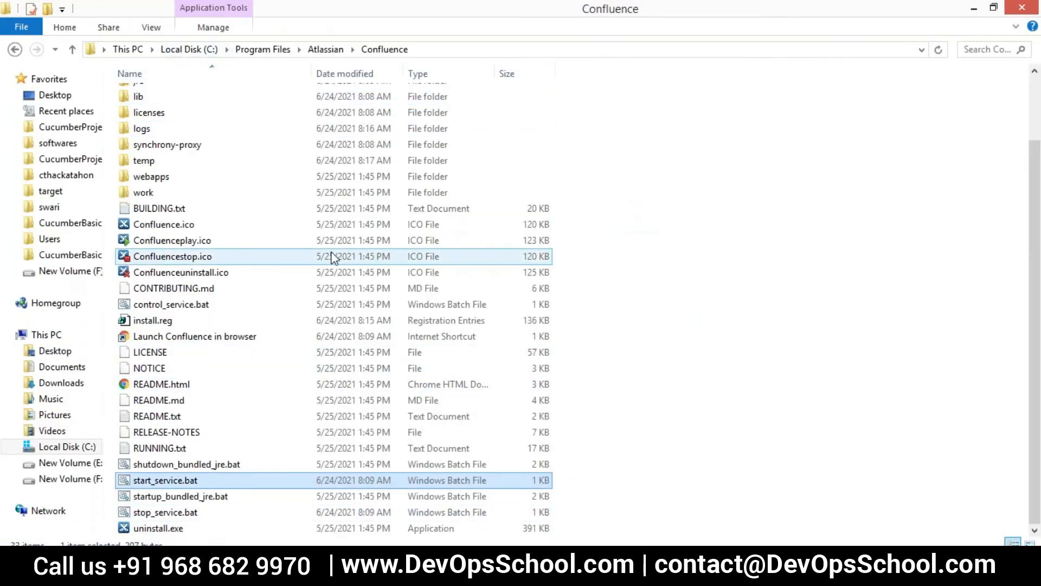
key(ctrl+n)
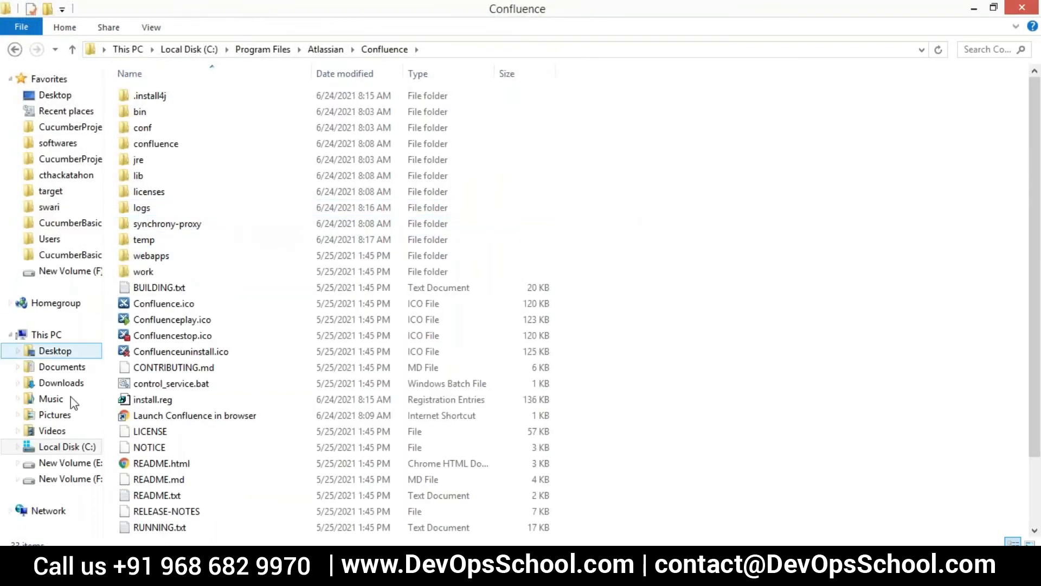
click(54, 335)
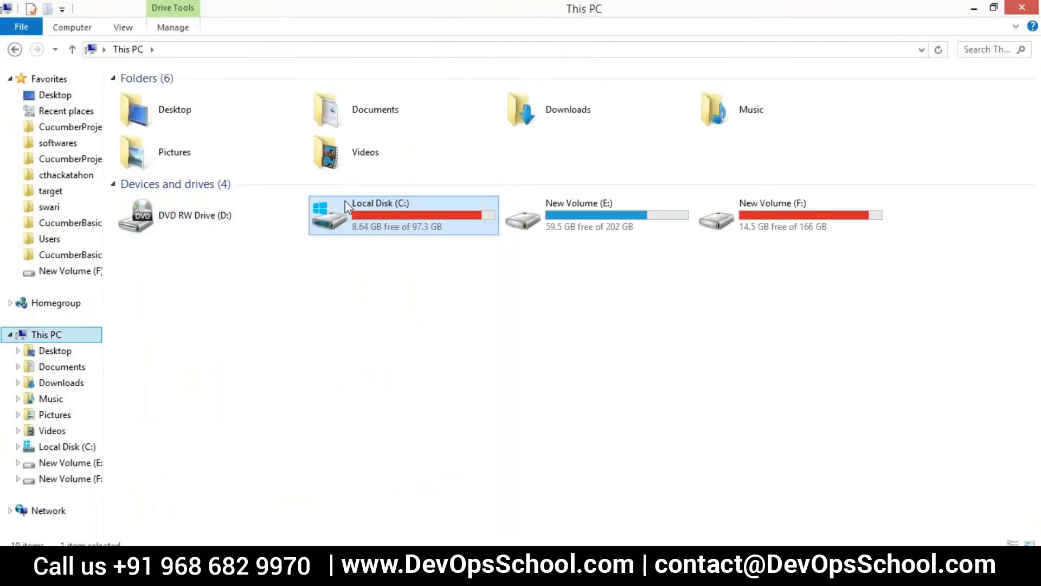
double_click(518, 220)
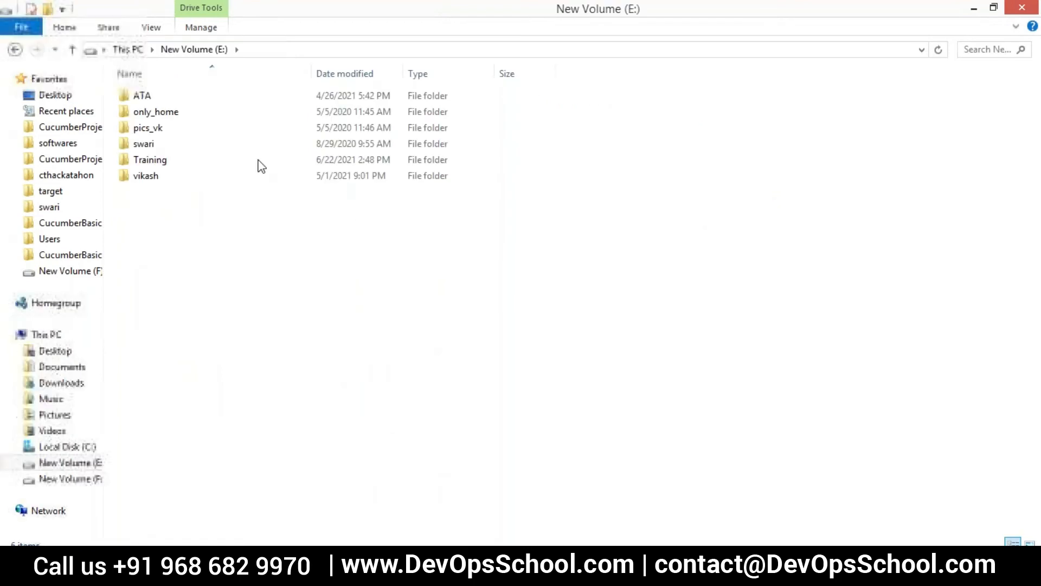
double_click(144, 161)
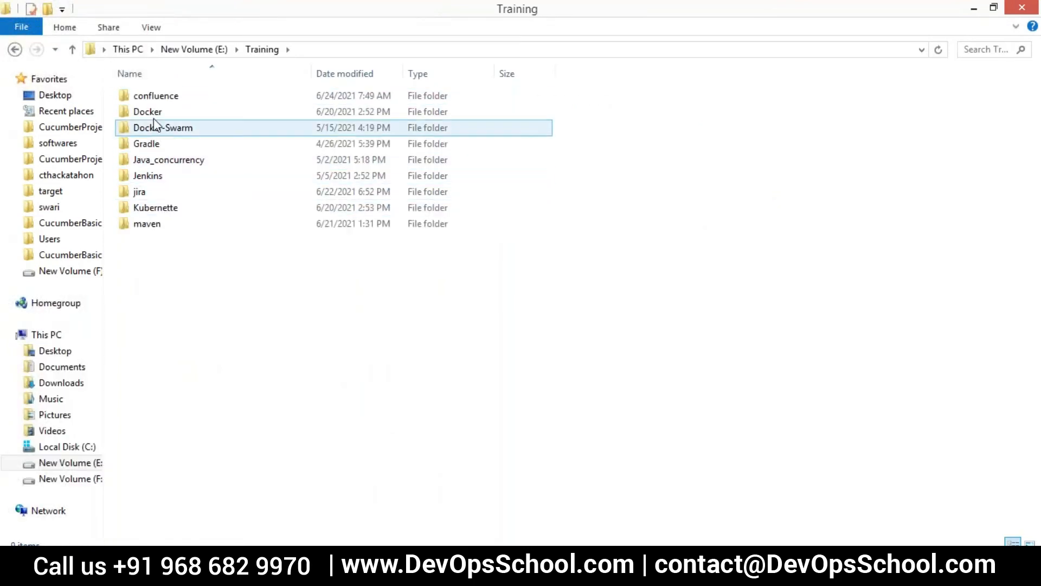
double_click(151, 98)
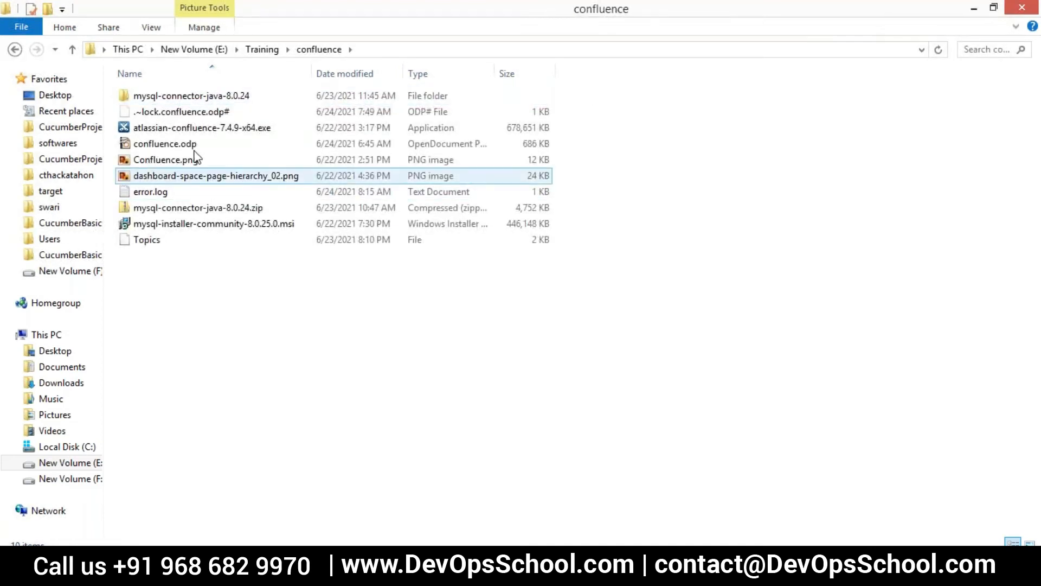
double_click(194, 98)
double_click(196, 98)
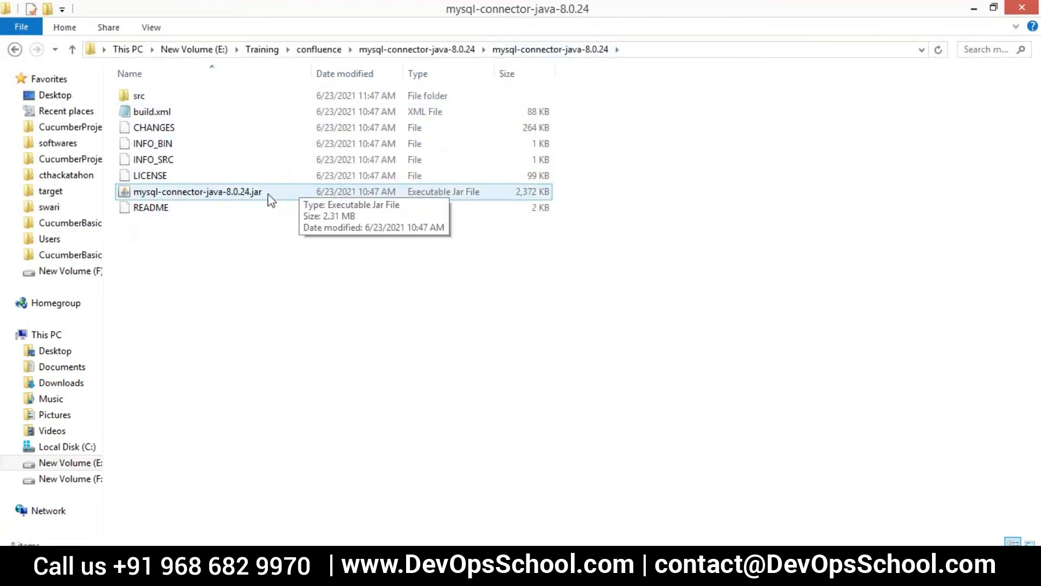
click(204, 192)
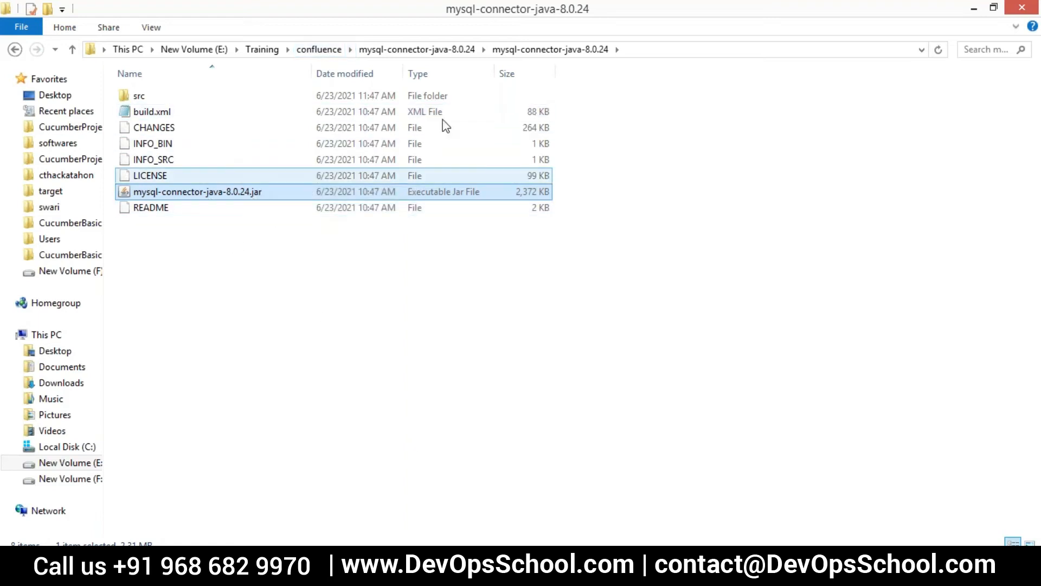
Open confluence.odp from the Training\confluence folder, and copy mysql-connector-java-8.0.24.jar from the extracted connector folder
click(325, 49)
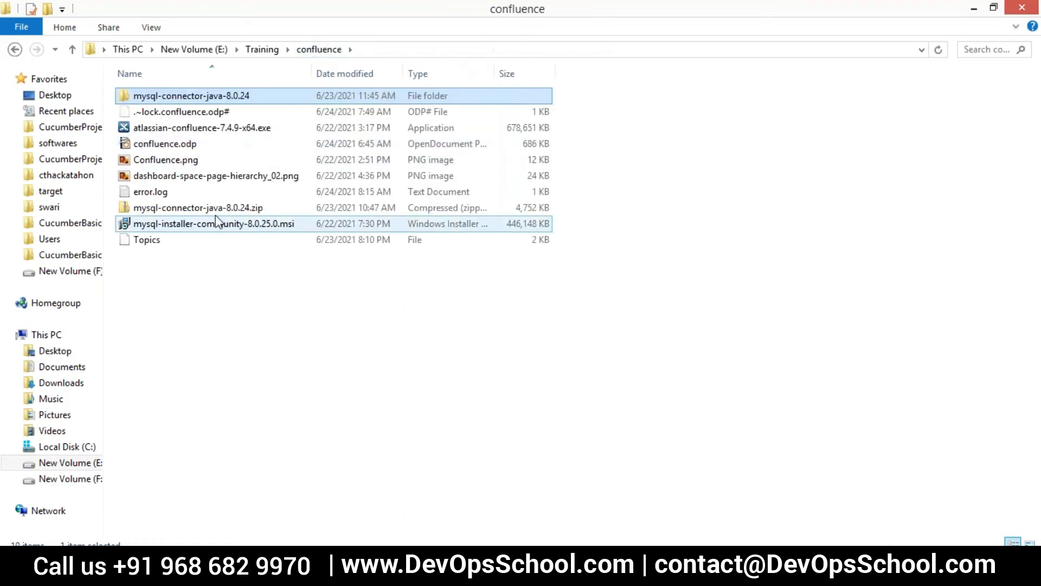
double_click(169, 145)
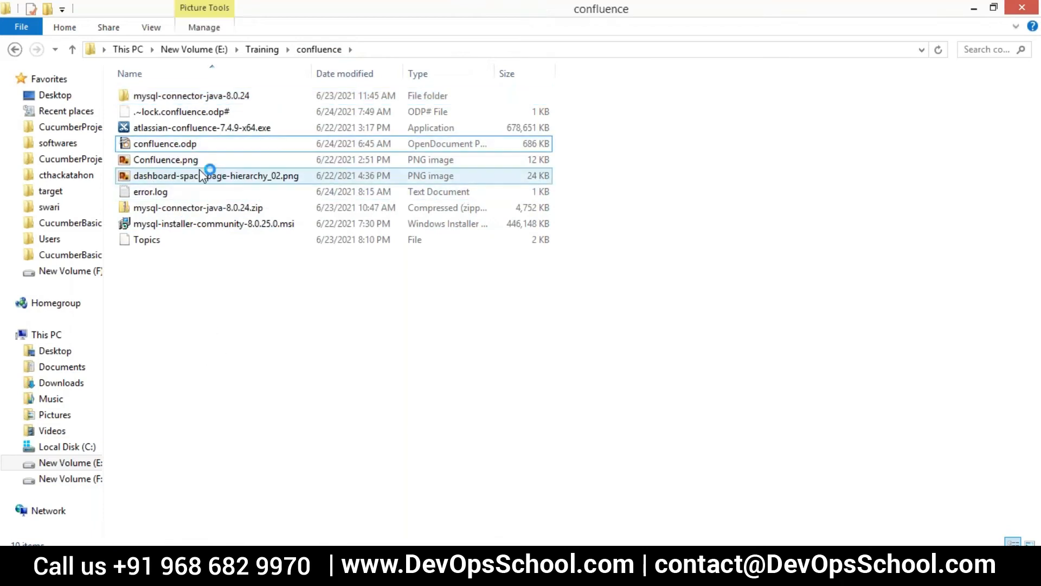
double_click(187, 96)
double_click(187, 96)
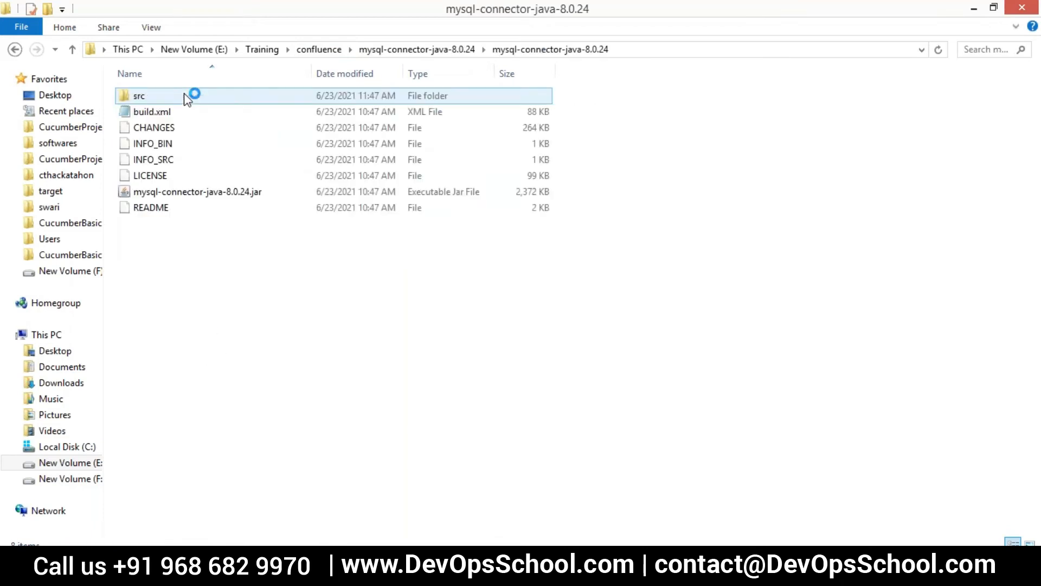
click(173, 192)
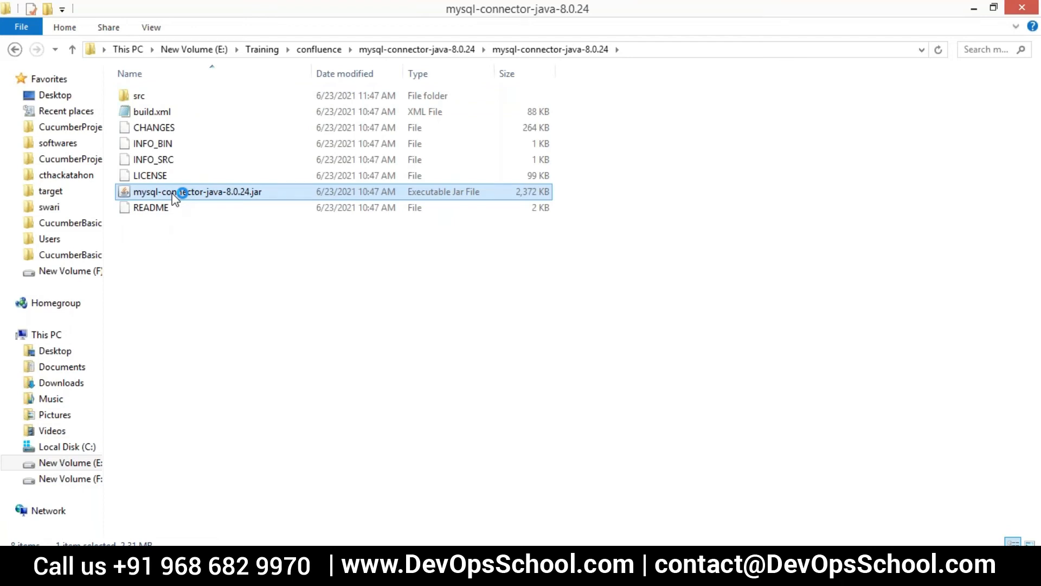
Paste the MySQL connector jar into C:\Program Files\Atlassian\Confluence\confluence\WEB-INF\lib
click(133, 524)
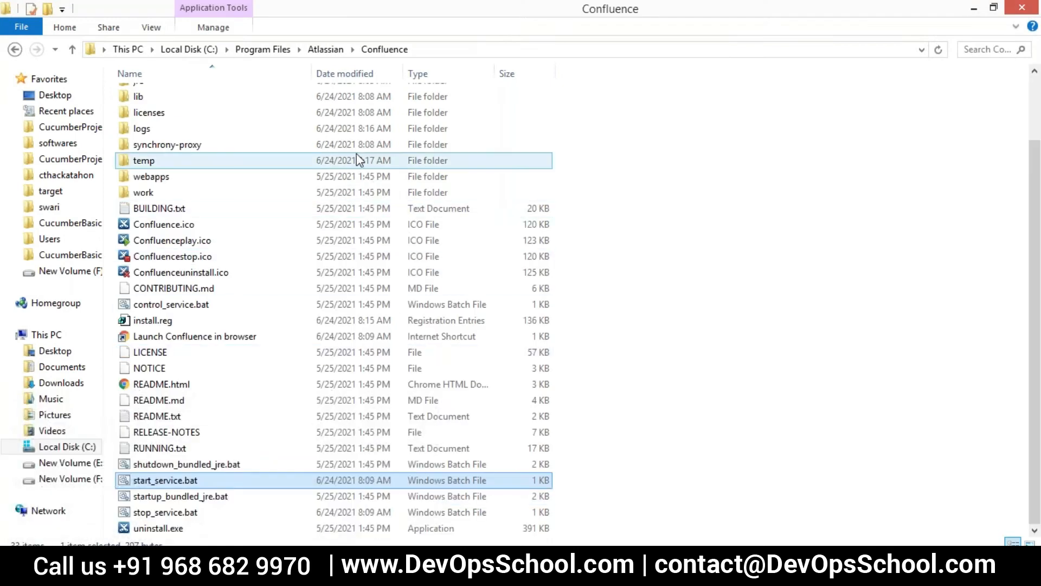
scroll(263, 225, up, 2)
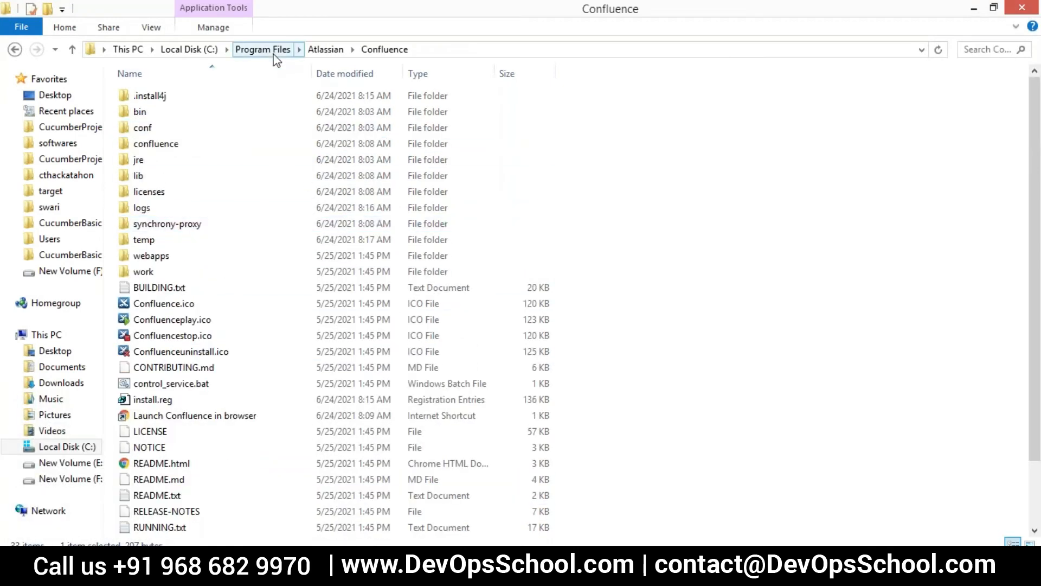
click(178, 145)
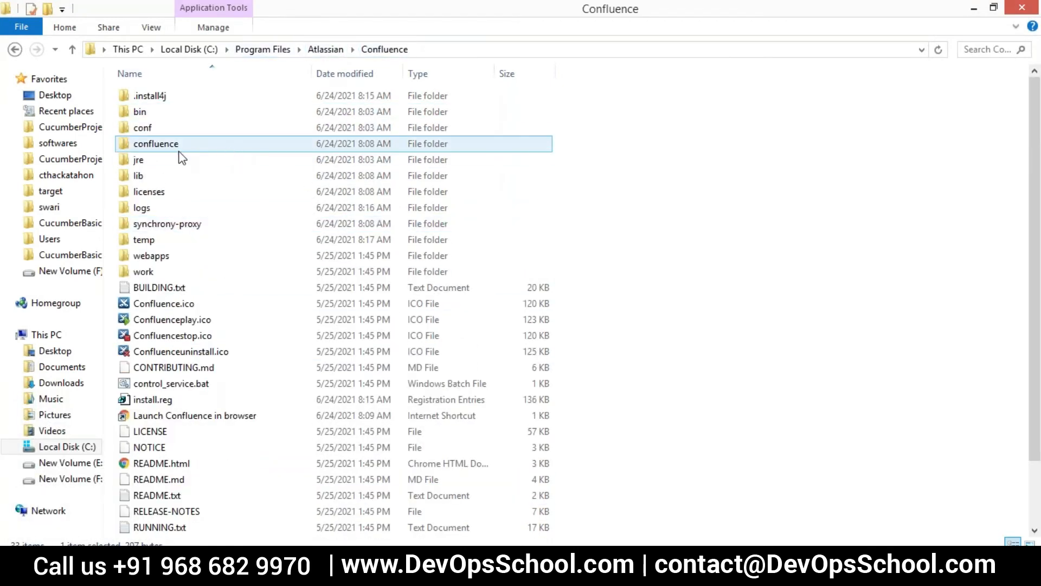
double_click(157, 145)
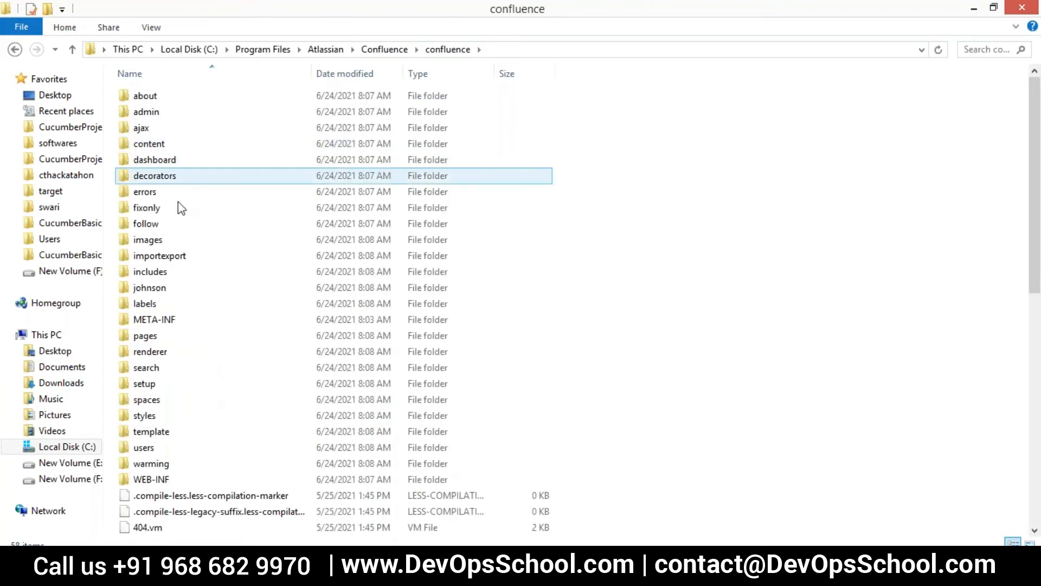
click(156, 479)
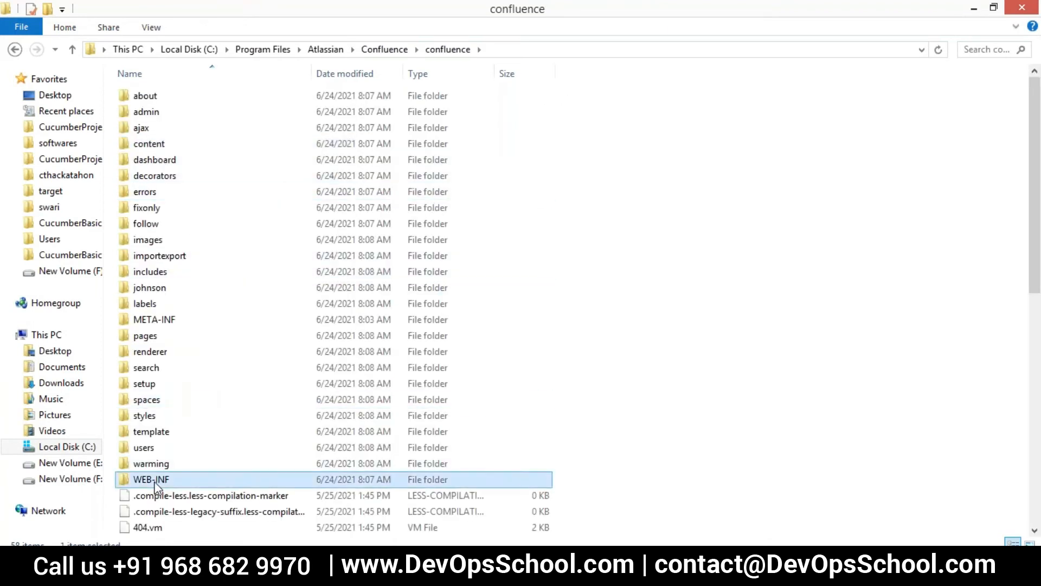
double_click(156, 480)
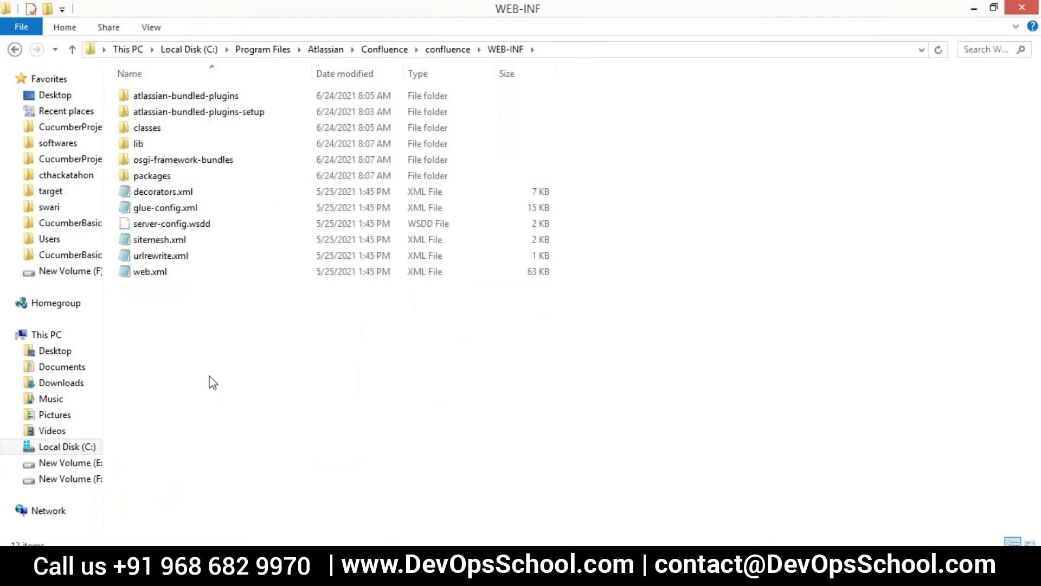
double_click(140, 144)
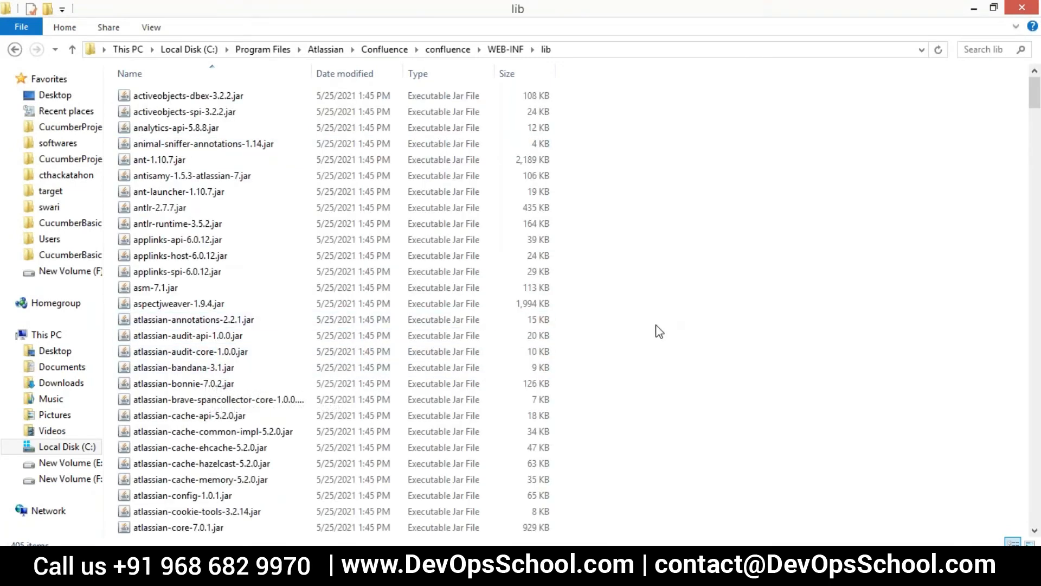
key(ctrl+v)
click(263, 180)
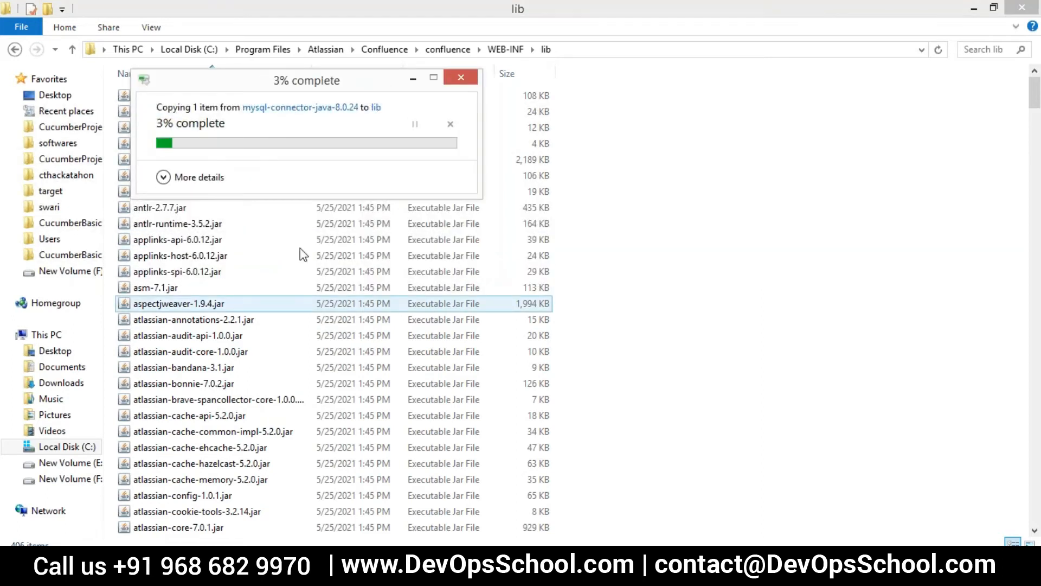
Check the lib folder for the MySQL connector jar and the PostgreSQL driver jar
click(631, 242)
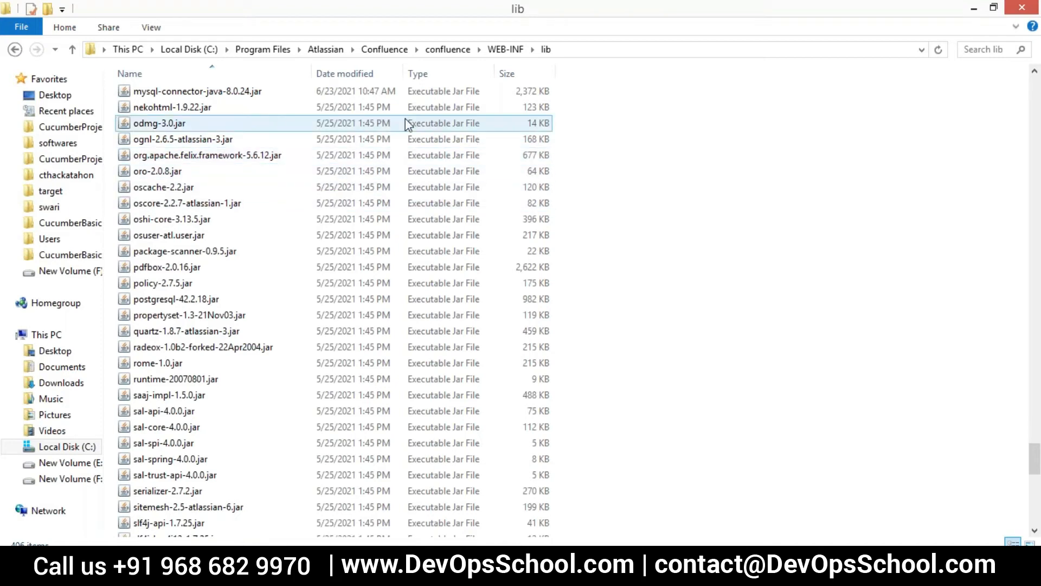
scroll(212, 188, up, 3)
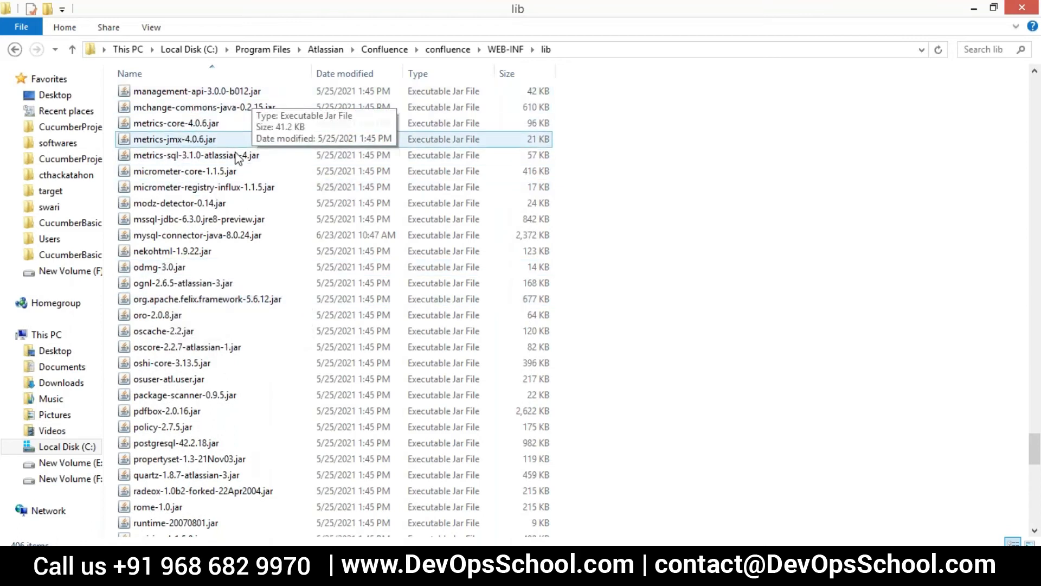
click(183, 238)
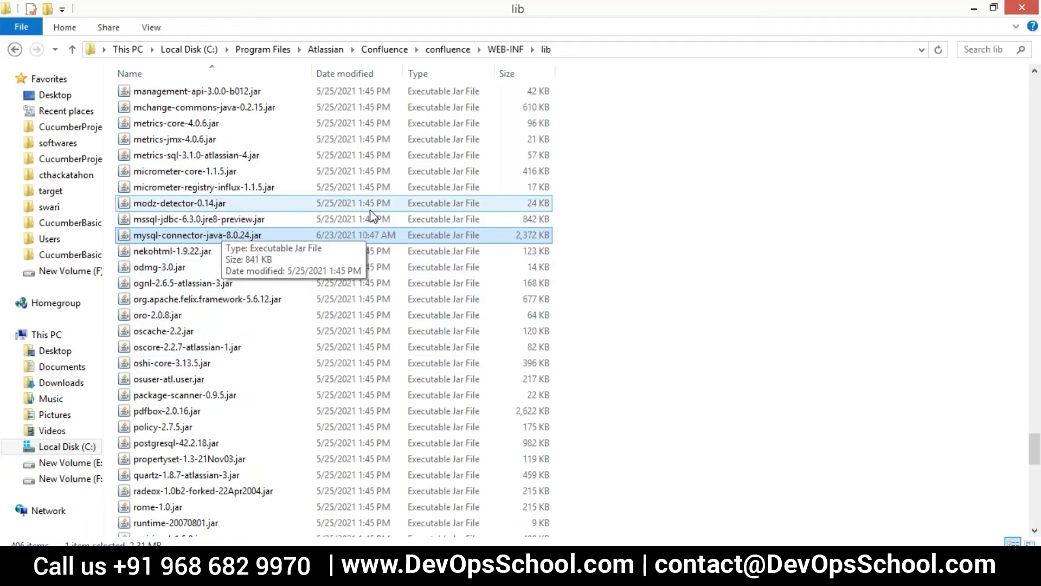
click(181, 444)
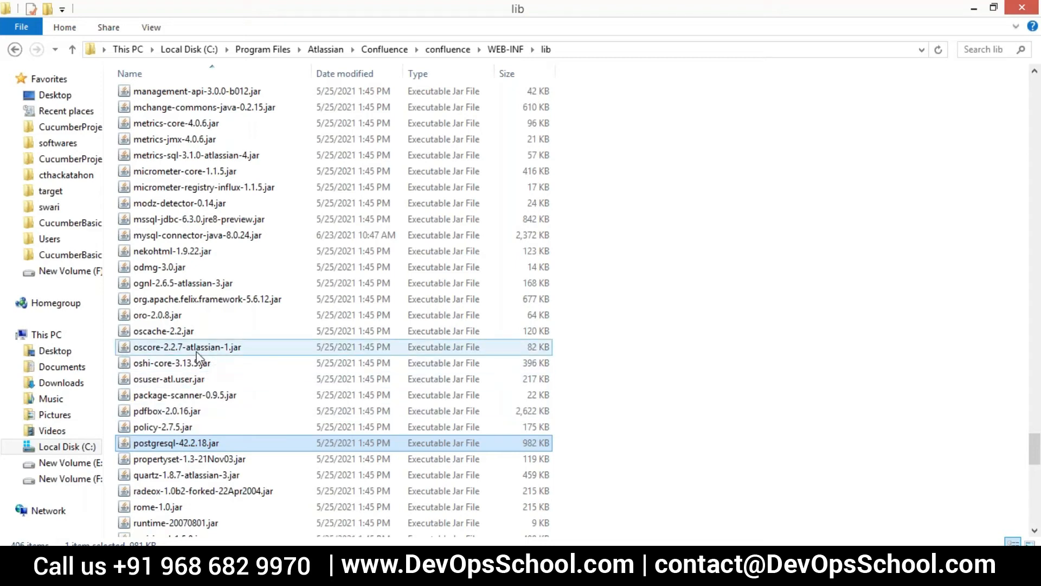
Check the mysql-connector-java-8.0.24.jar entry and the full path of the lib folder
click(187, 236)
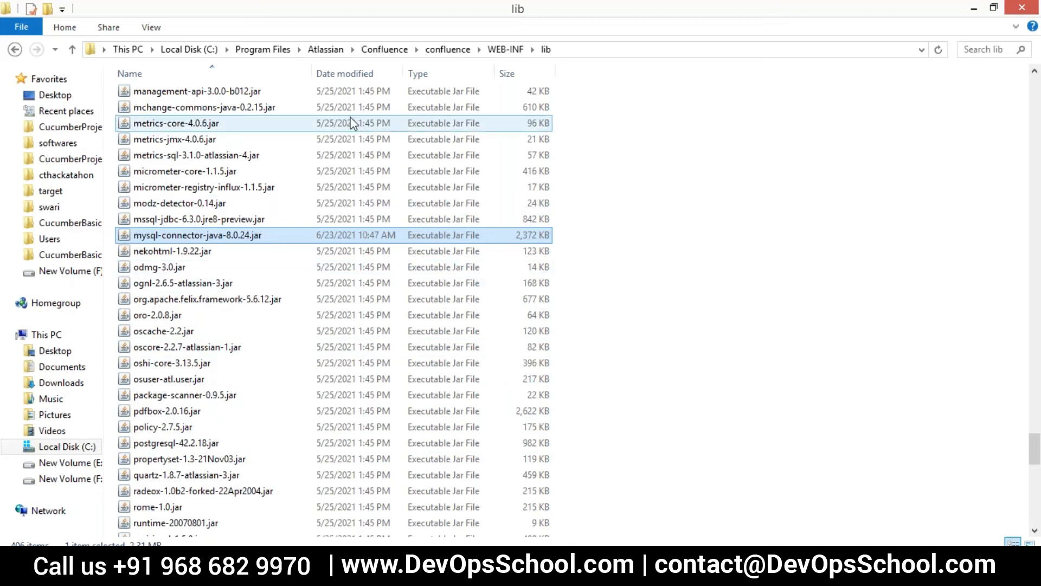
click(586, 50)
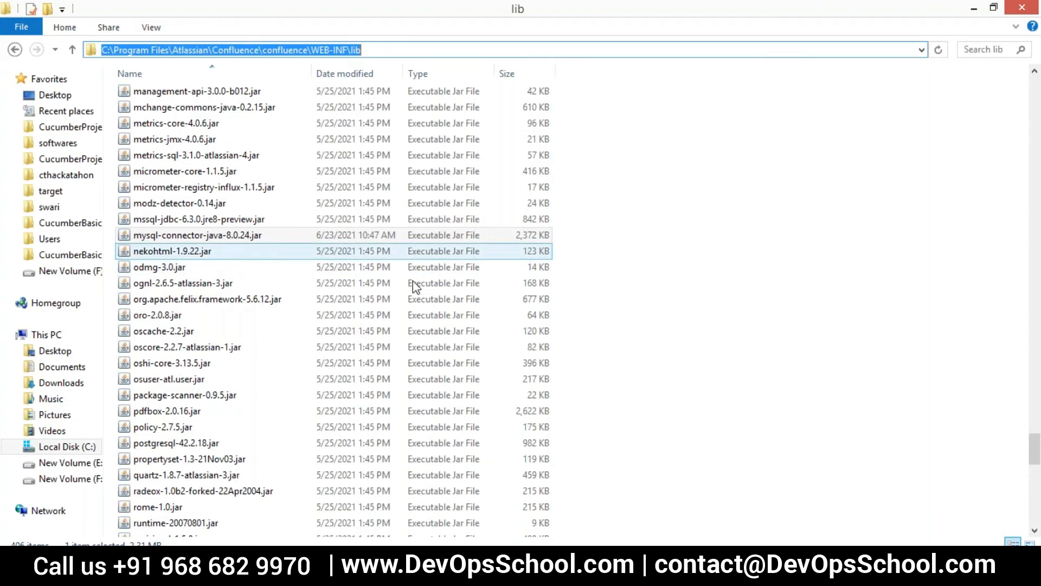
click(629, 248)
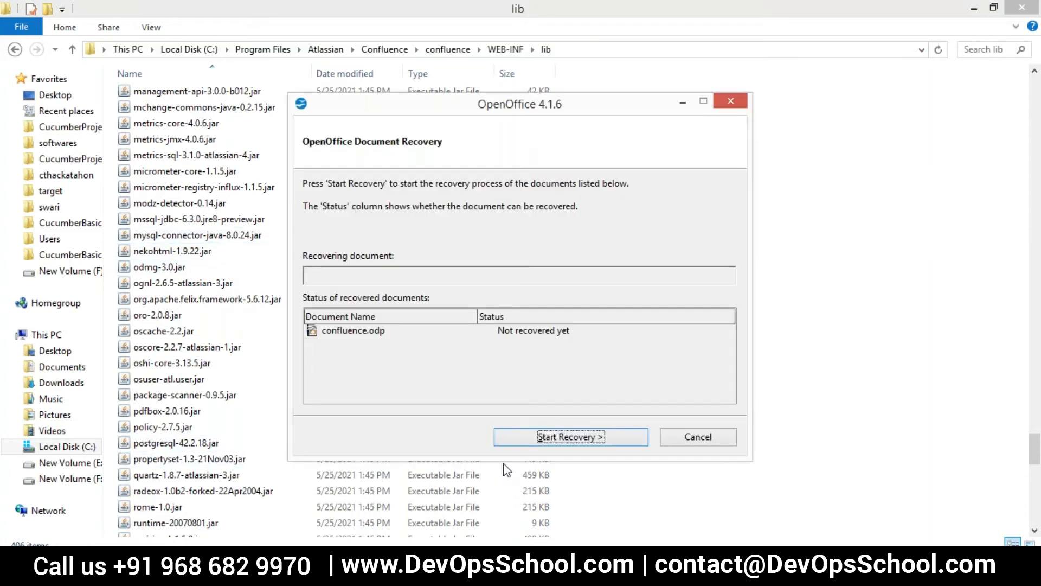
Start the OpenOffice recovery of confluence.odp, and go back up to the C:\Program Files folder
click(557, 439)
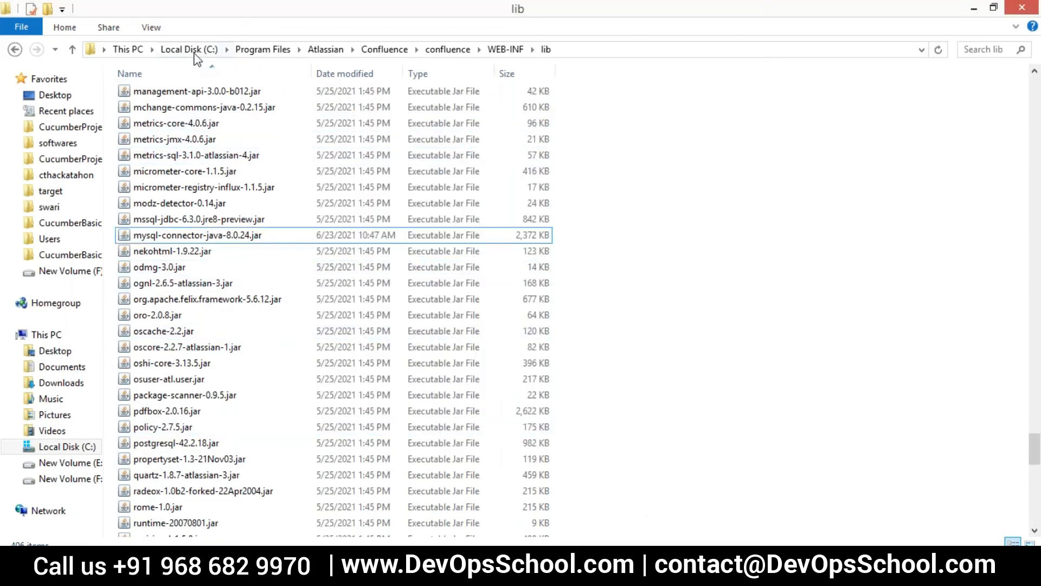
click(264, 49)
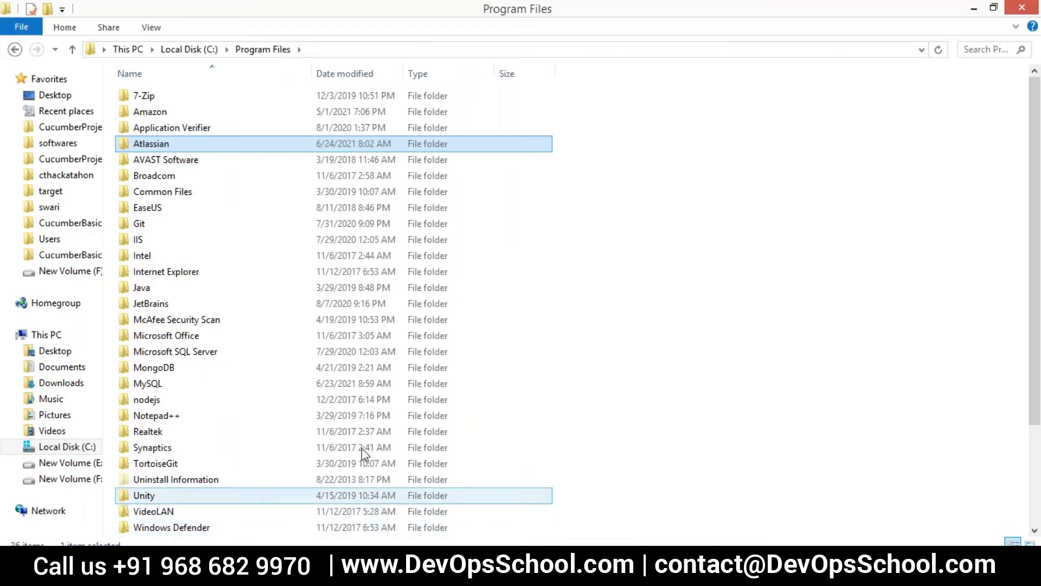
Stop the running Confluence server by ending the Apache Commons Daemon Service background process in Task Manager, and minimize Task Manager
key(ctrl+shift+Escape)
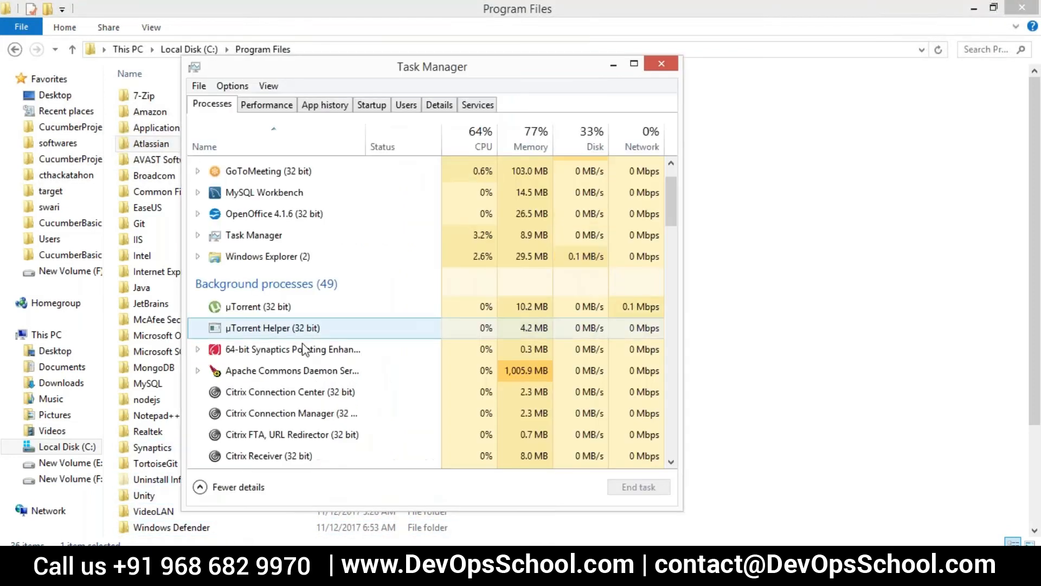
scroll(413, 327, down, 1)
click(314, 304)
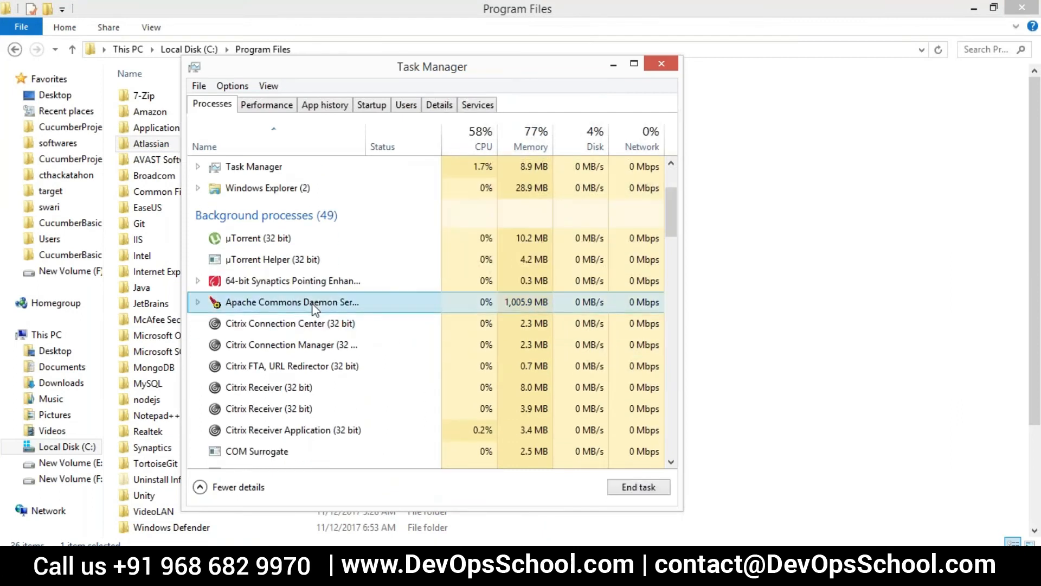
right_click(315, 308)
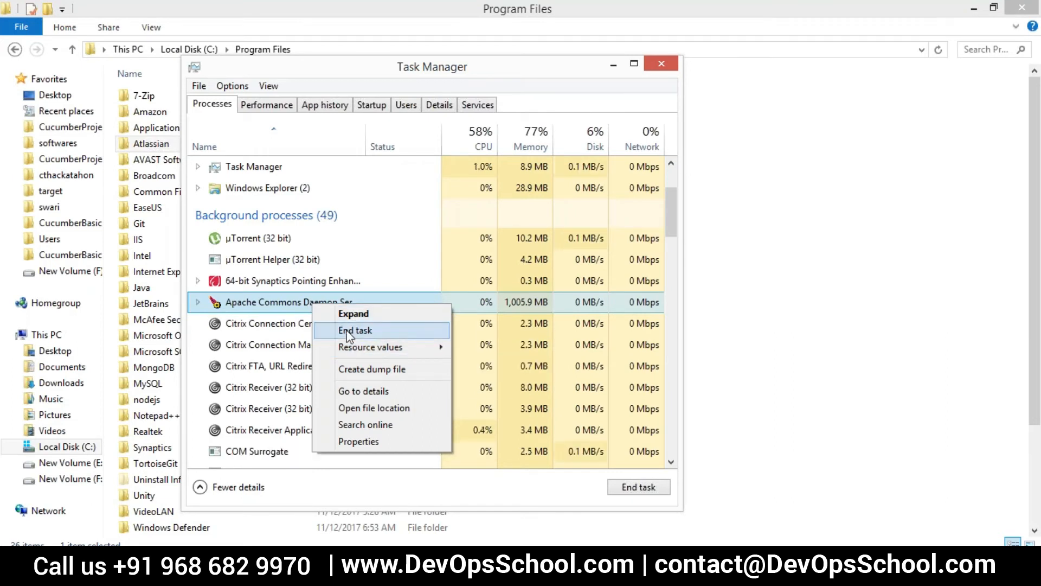
click(354, 331)
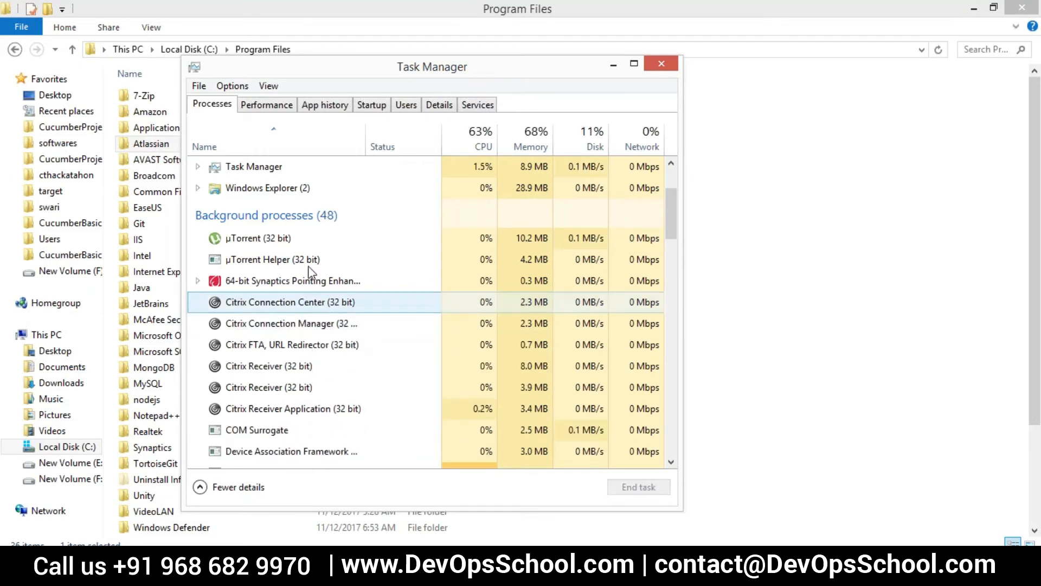
click(612, 65)
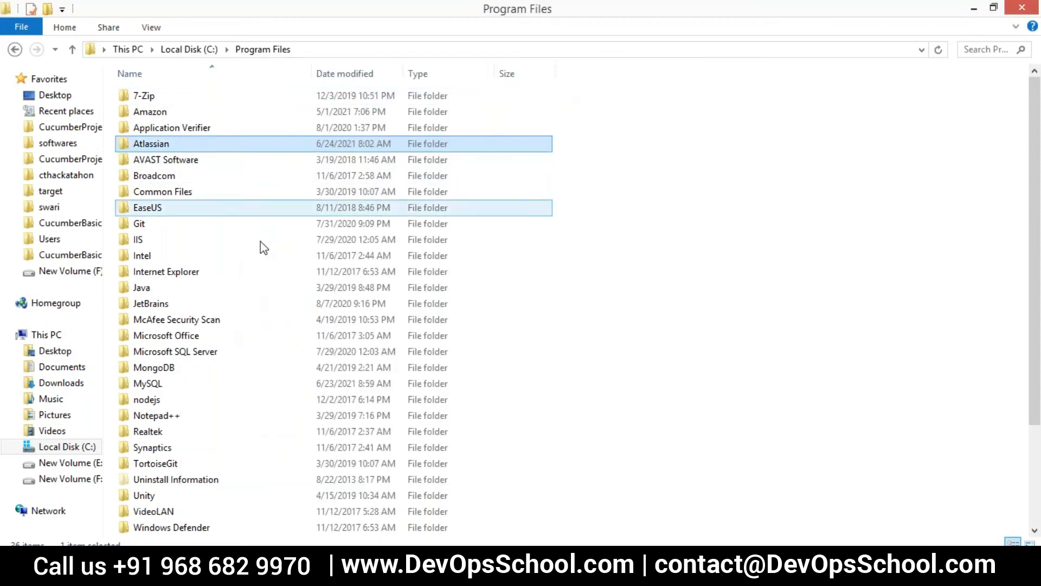
Open C:\Program Files\Atlassian\Confluence in File Explorer and try to start the Confluence service with start_service.bat
click(182, 566)
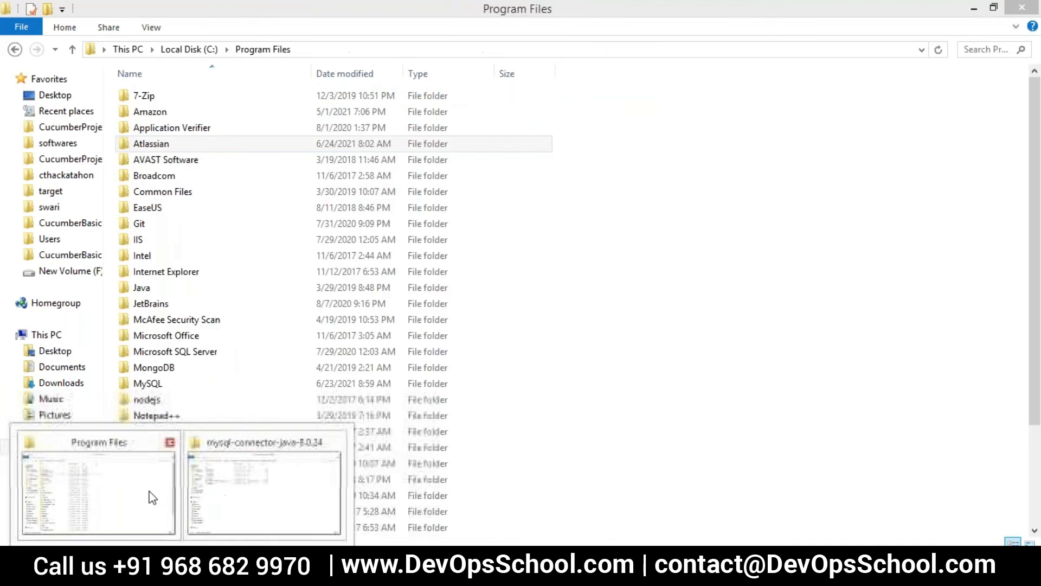
click(246, 510)
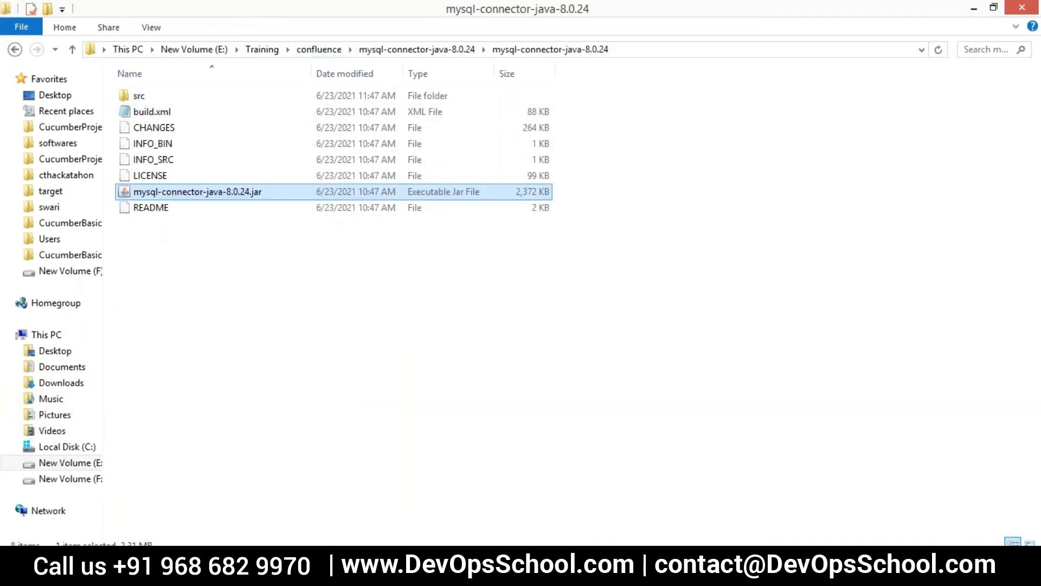
click(95, 504)
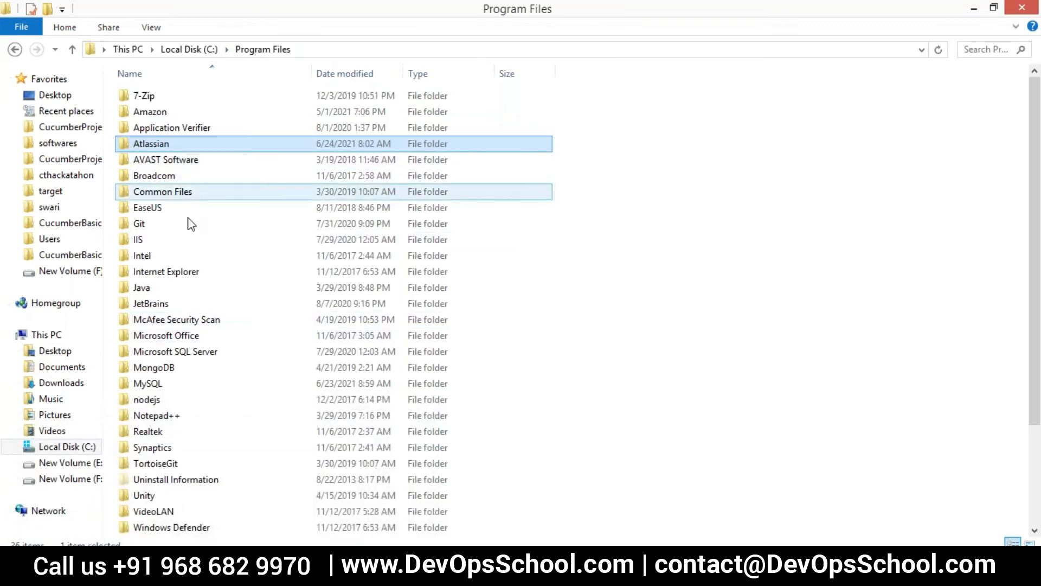
double_click(160, 143)
double_click(157, 113)
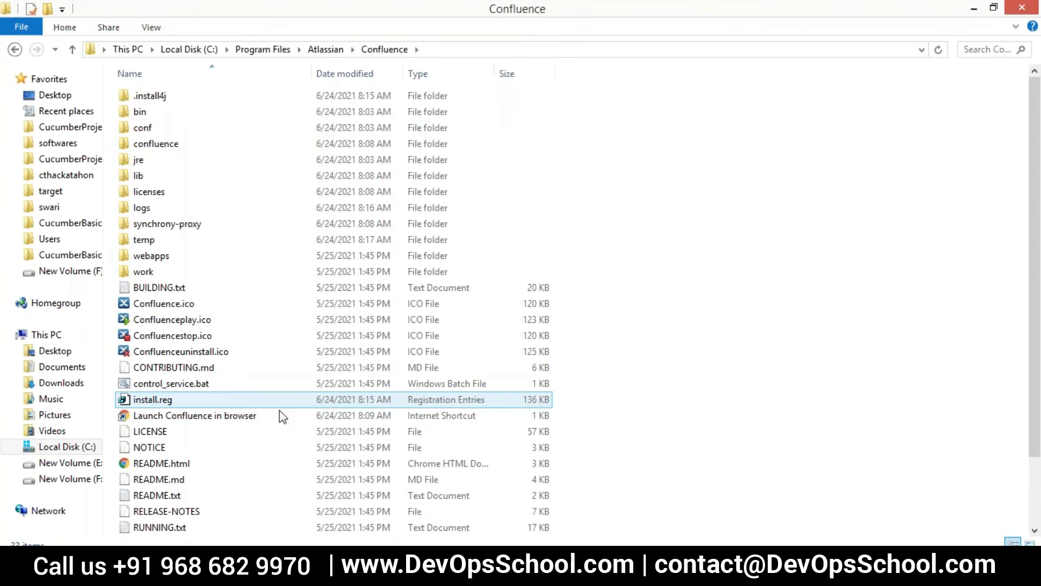
scroll(402, 424, down, 2)
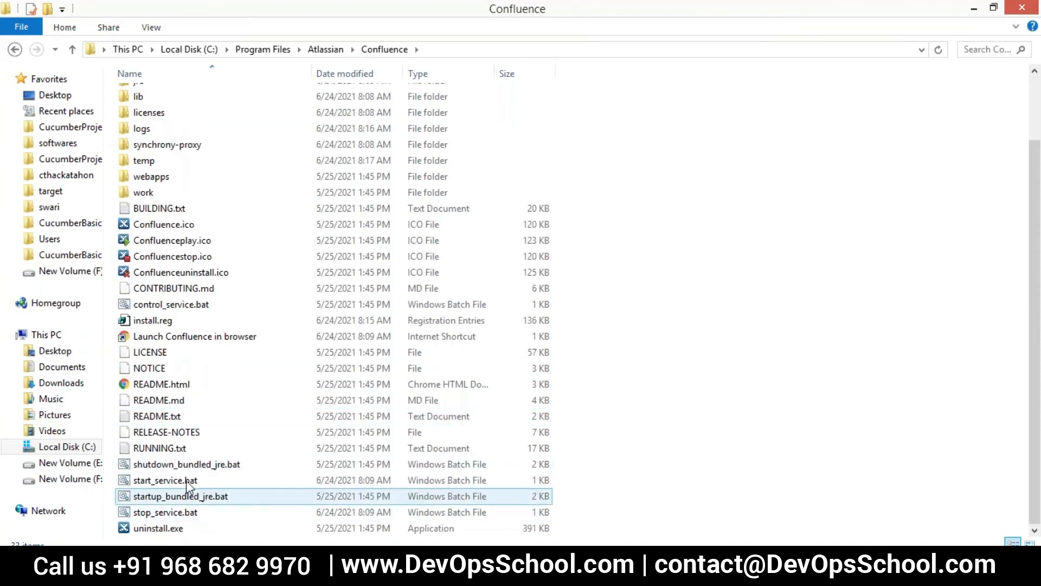
click(160, 465)
click(162, 482)
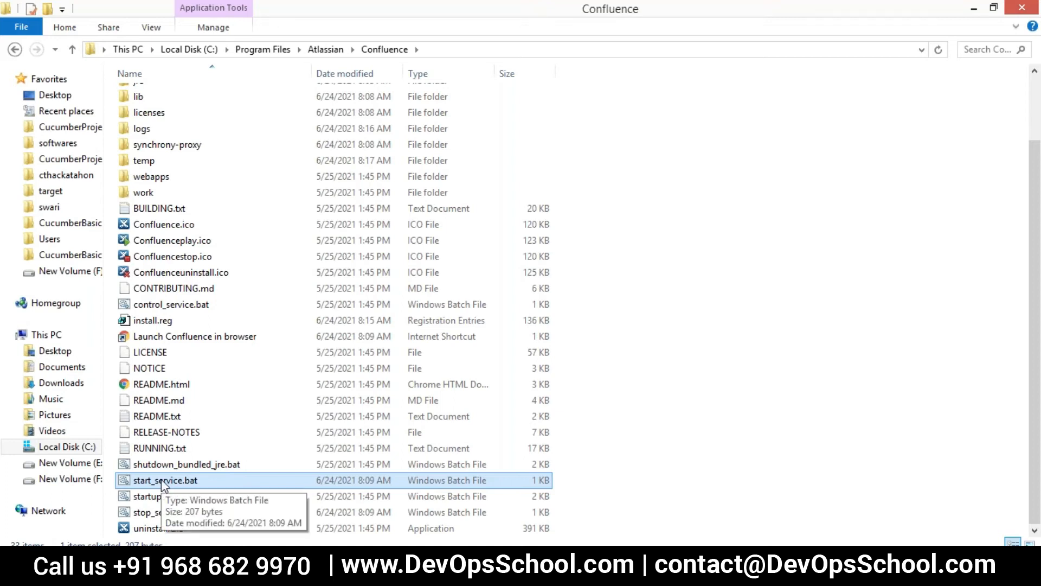
double_click(163, 481)
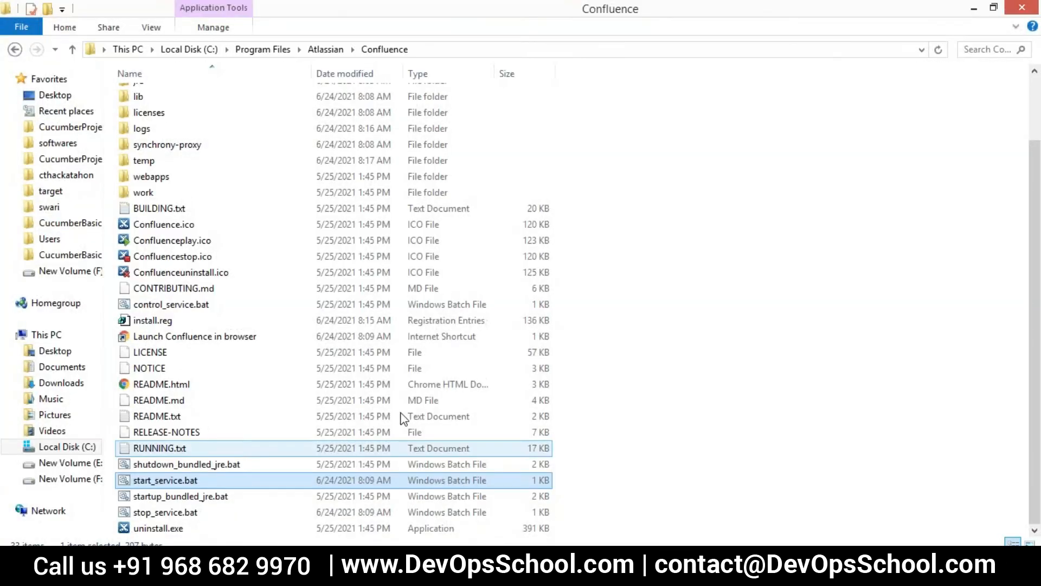
Switch to Chrome and load localhost:8090 in the Confluence database setup tab
mouse_move(486, 573)
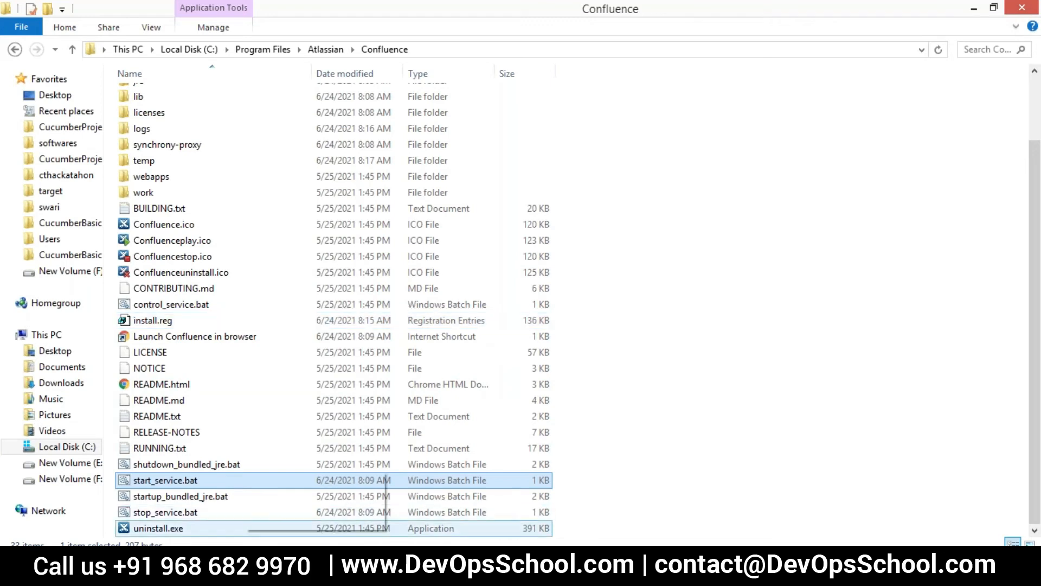
click(303, 569)
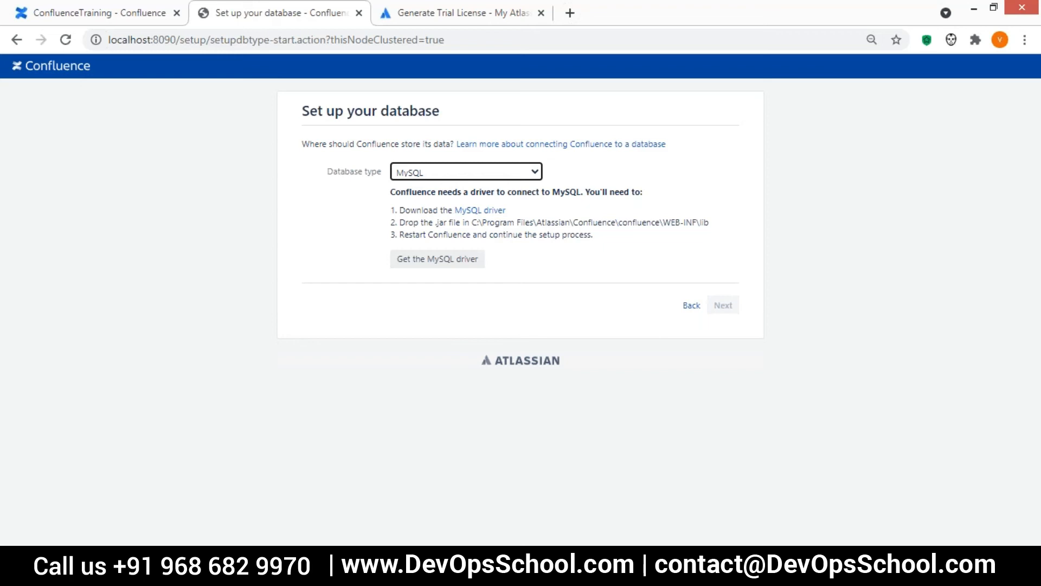
click(181, 41)
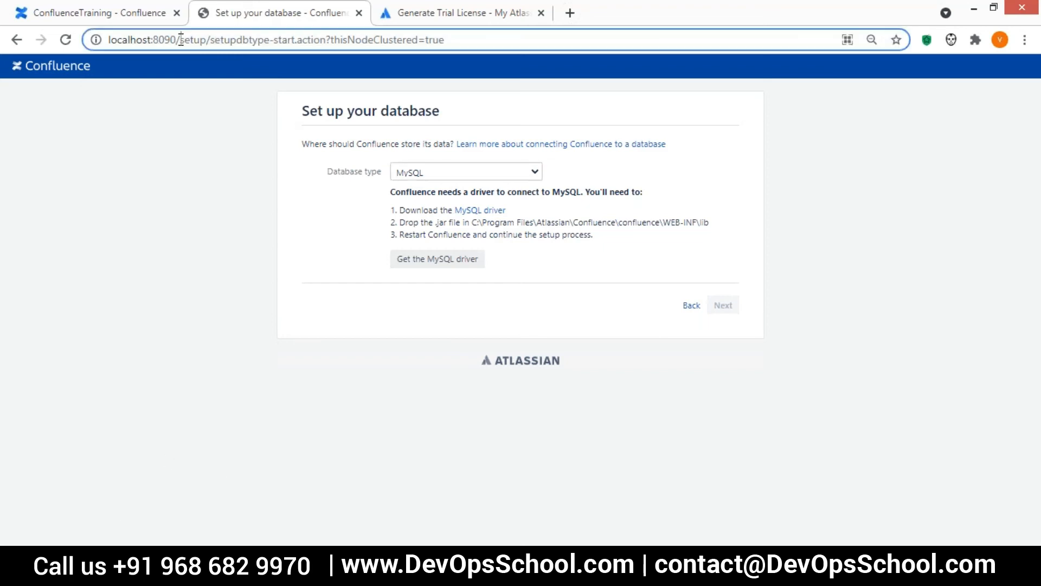
click(185, 41)
drag(180, 41, 515, 42)
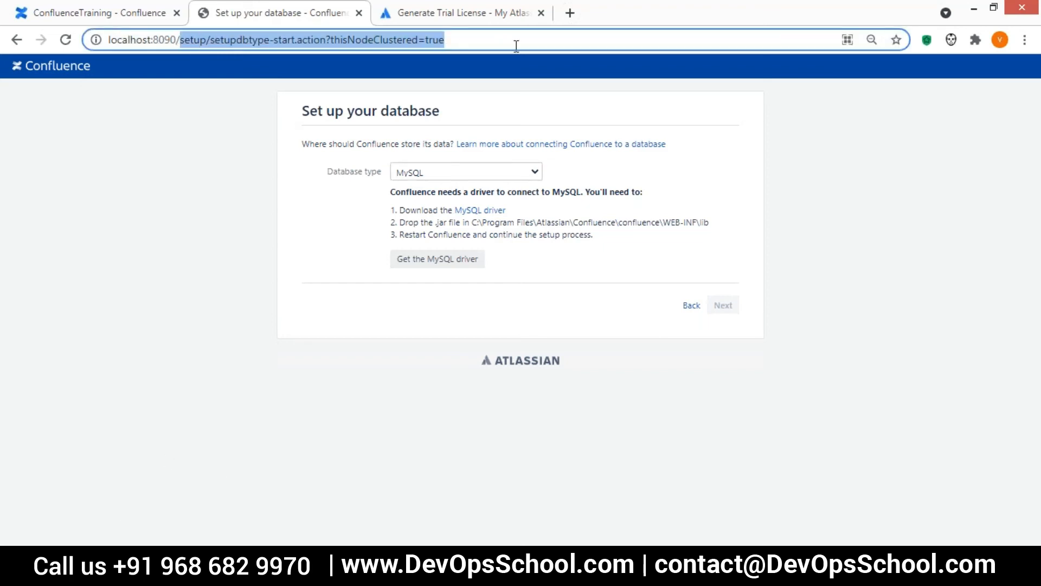
key(BackSpace)
key(BackSpace)
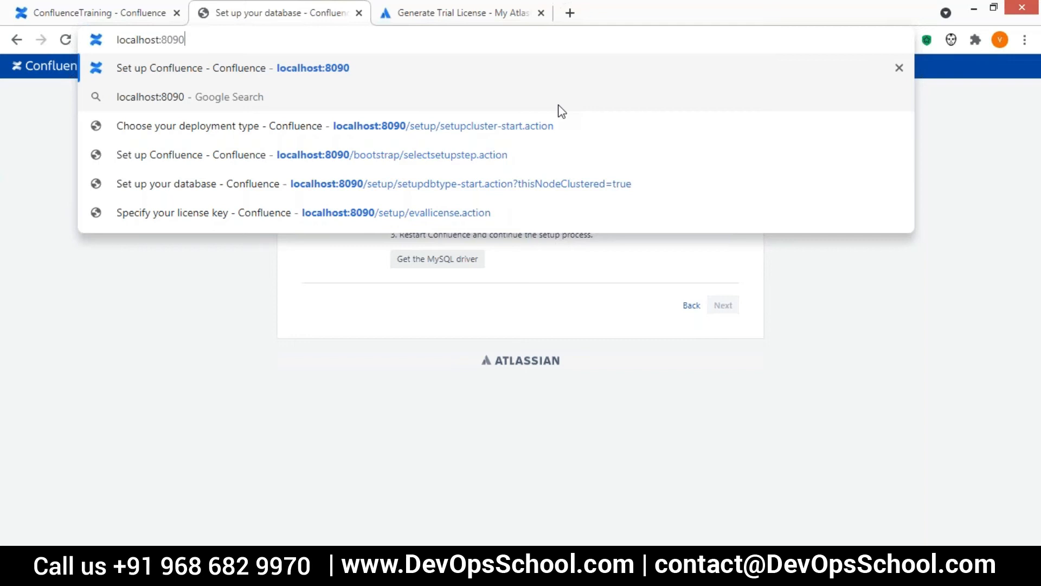
key(Return)
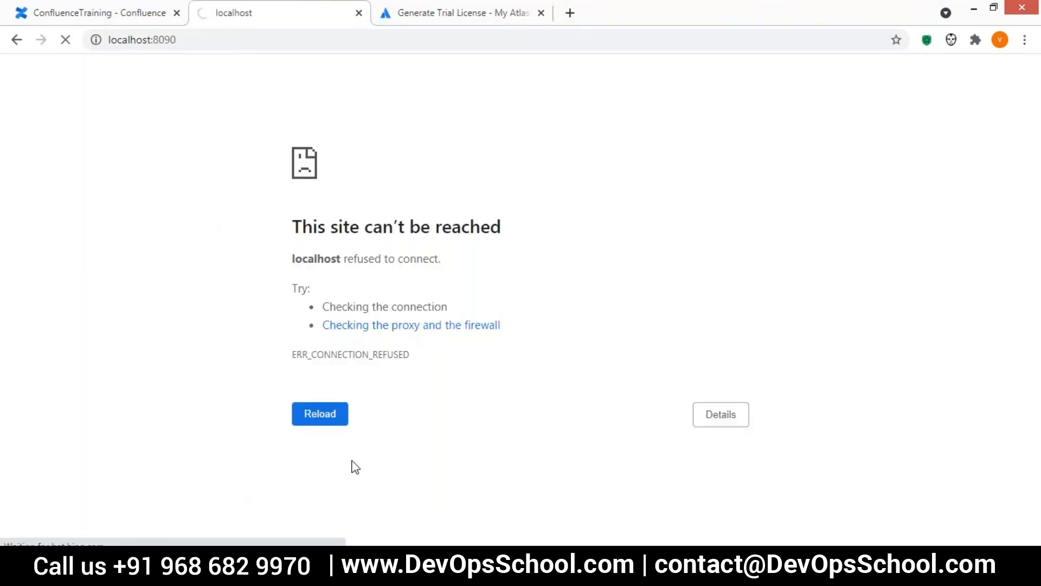
Switch to the Confluence folder in File Explorer, run start_service.bat as administrator, and reload localhost:8090 in Chrome
mouse_move(179, 574)
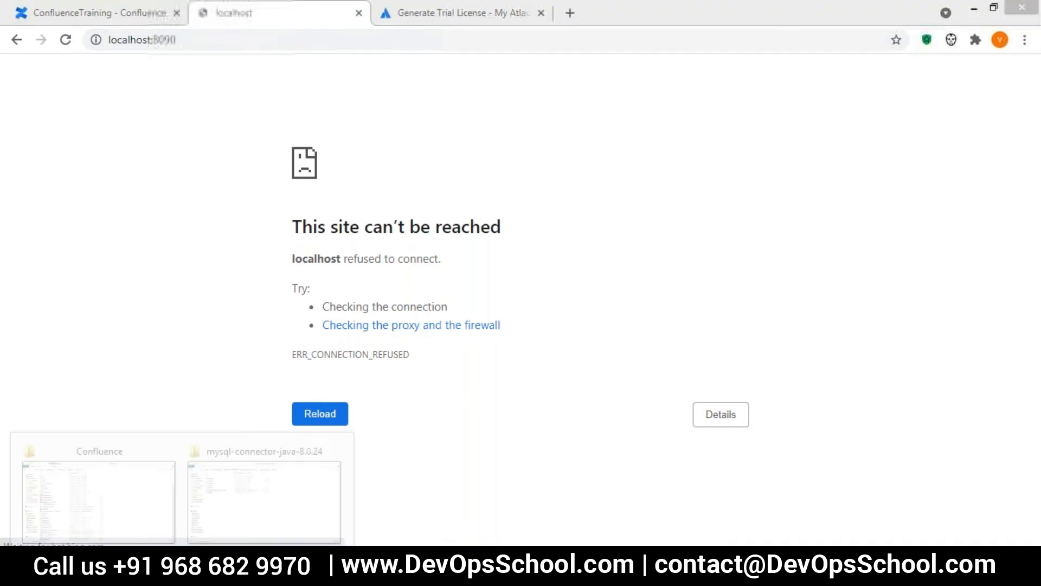
click(125, 493)
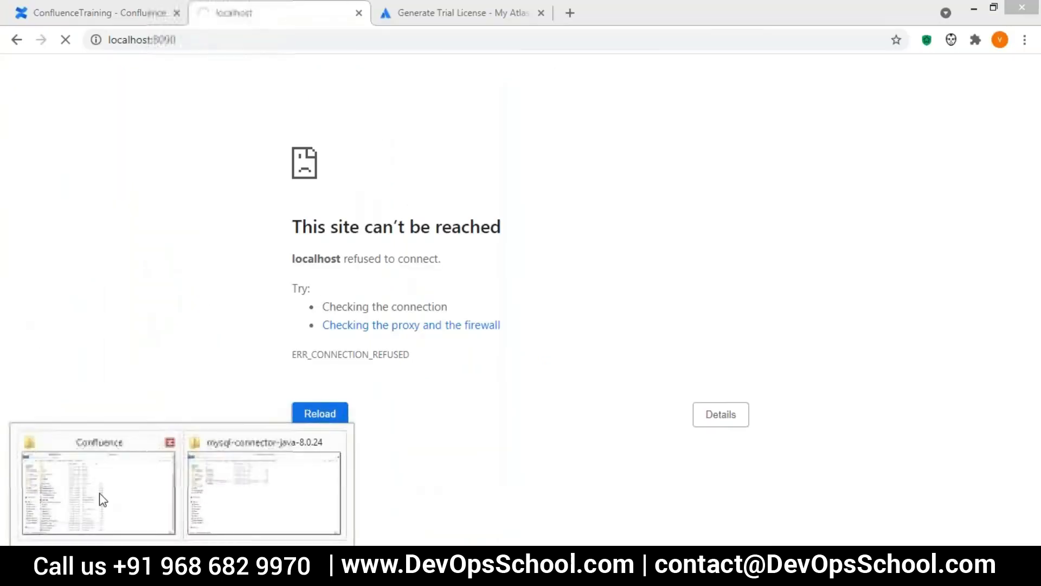
click(100, 496)
right_click(168, 483)
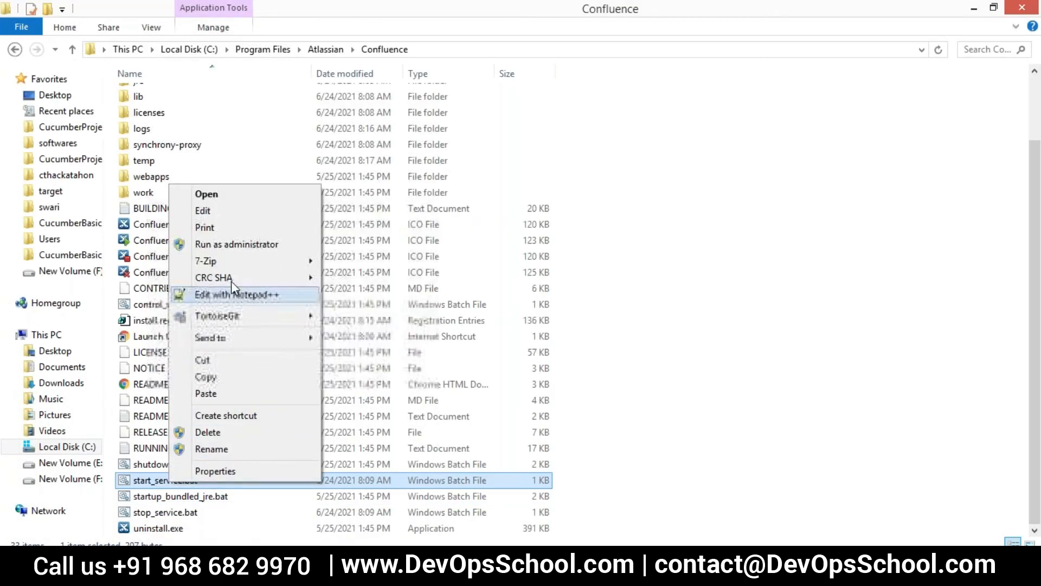
click(233, 240)
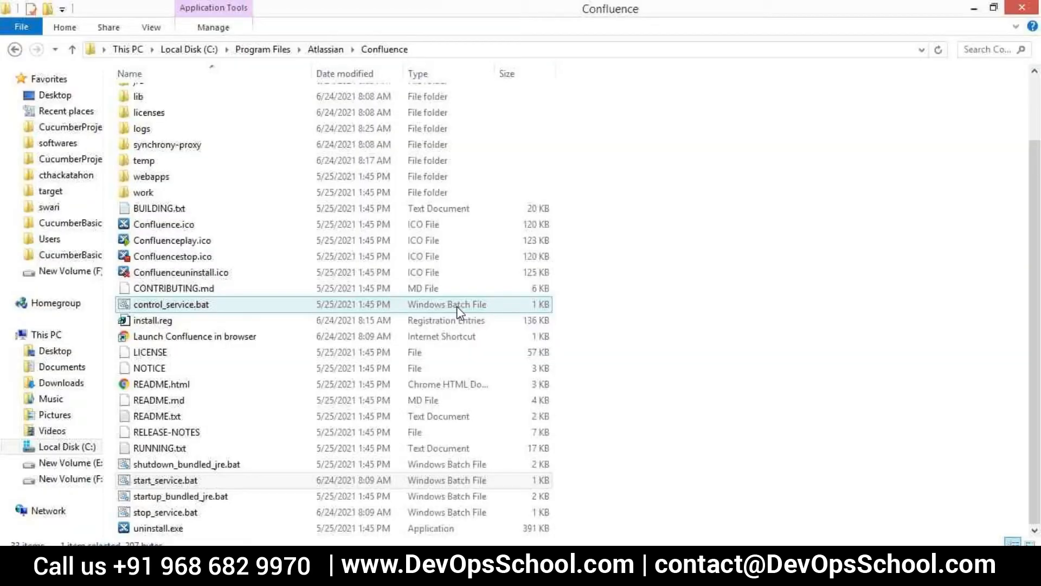
key(alt+Tab)
click(66, 39)
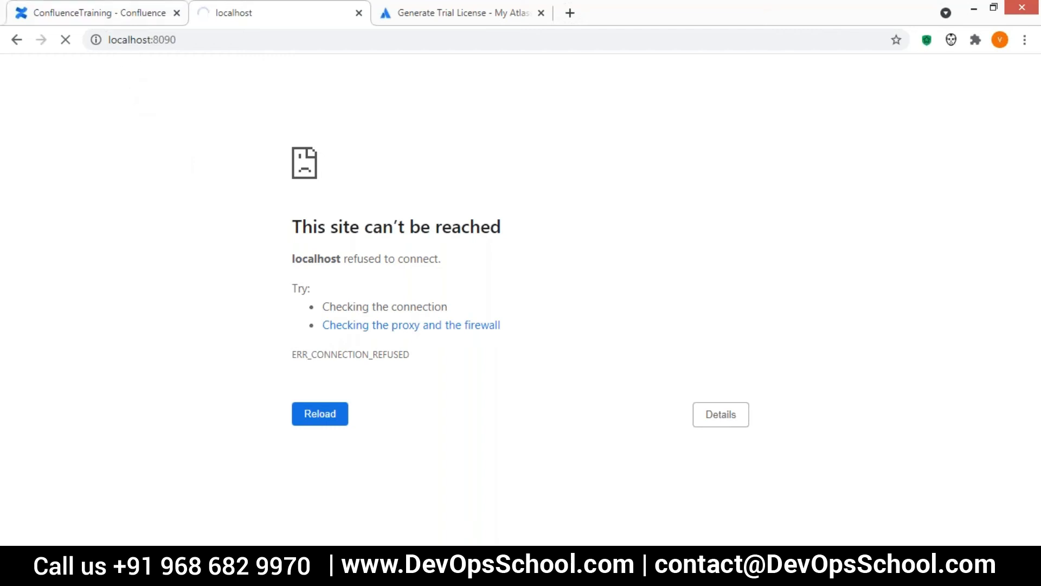
View the template and Getting started pages of the cloud ConfluenceTraining space, and reopen the space from the Confluence home page
click(103, 13)
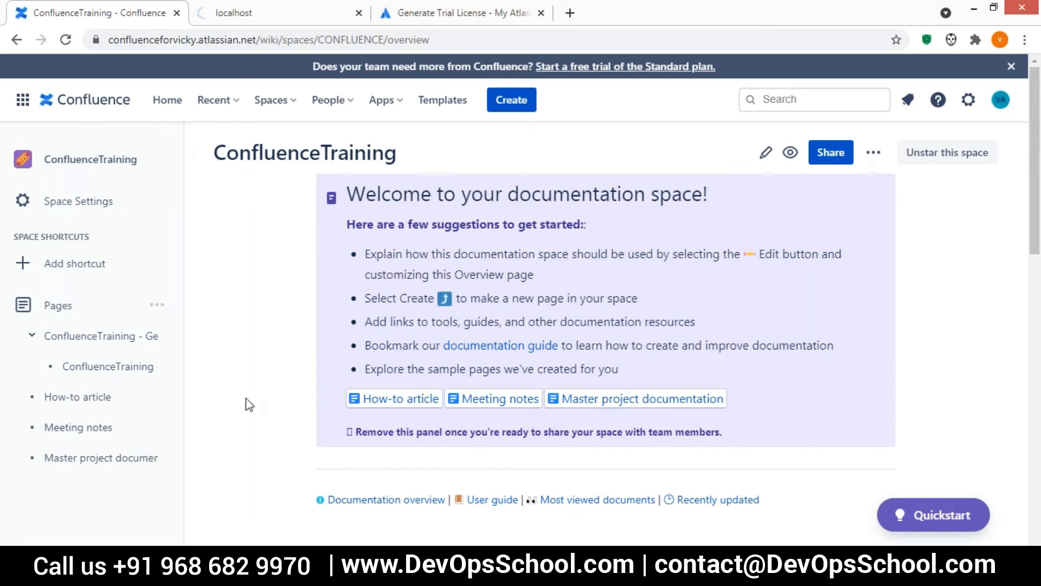
click(110, 367)
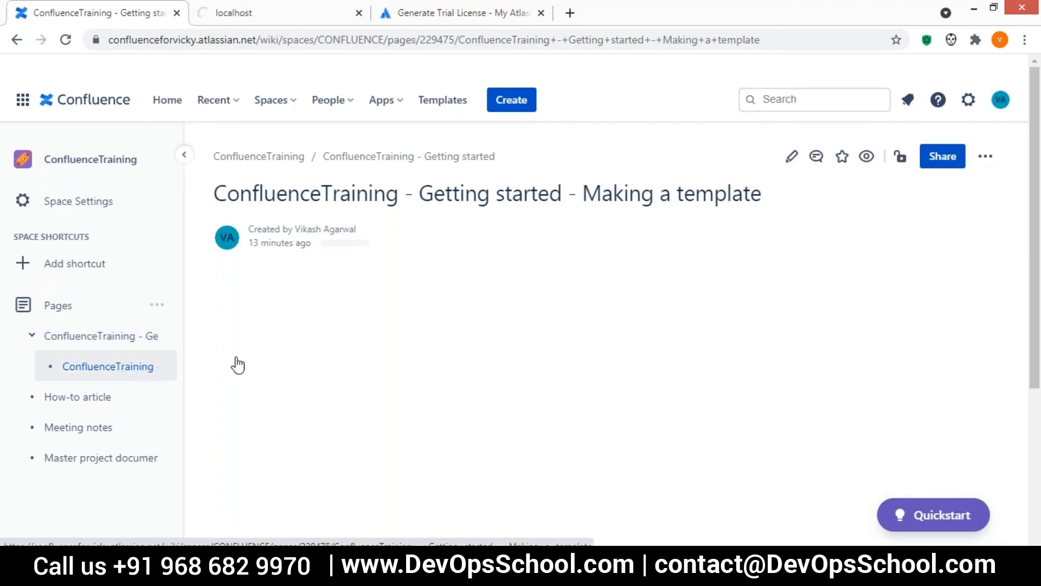
right_click(87, 337)
click(87, 336)
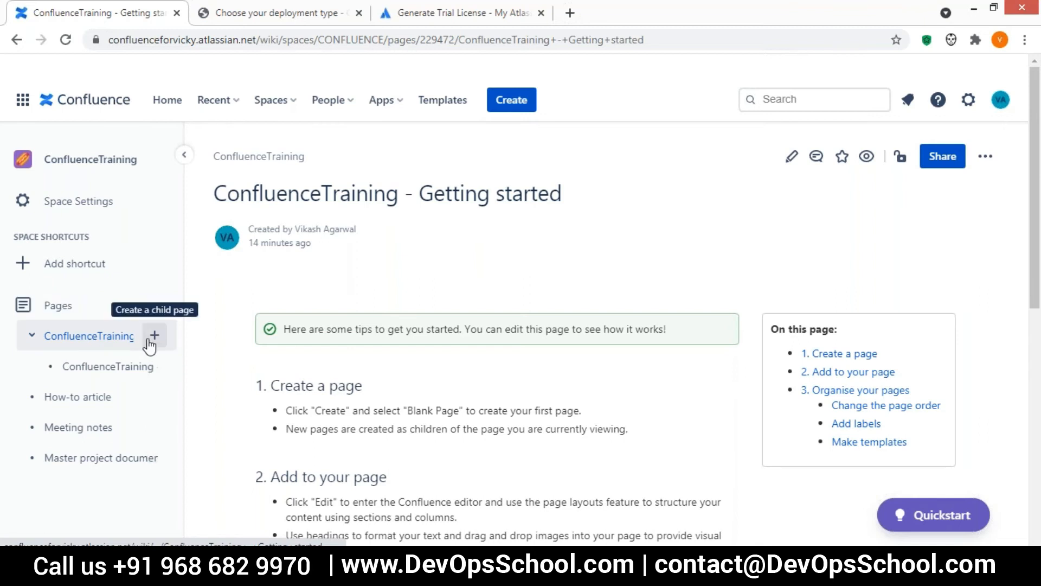
click(168, 103)
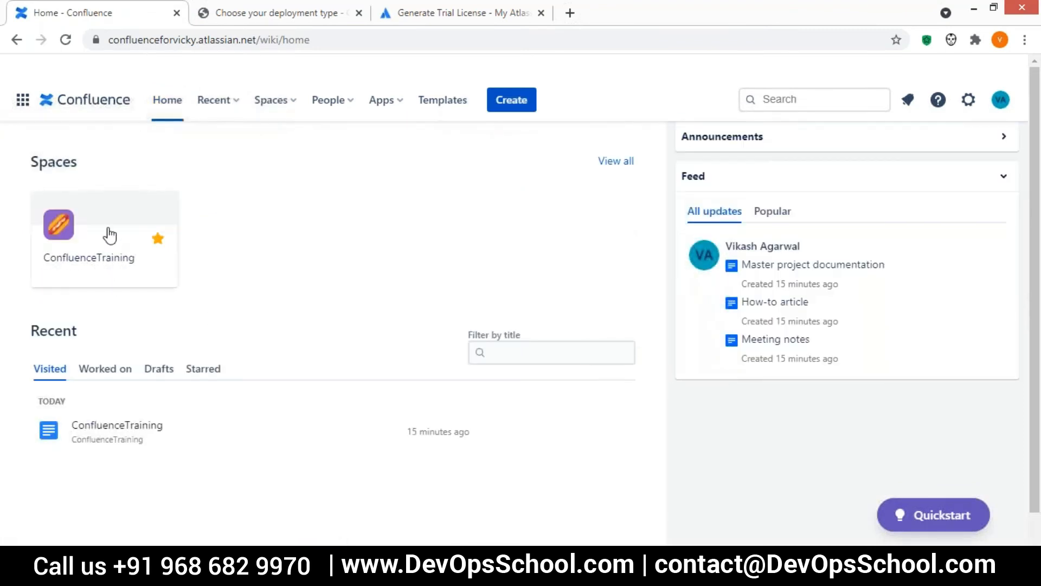
click(91, 235)
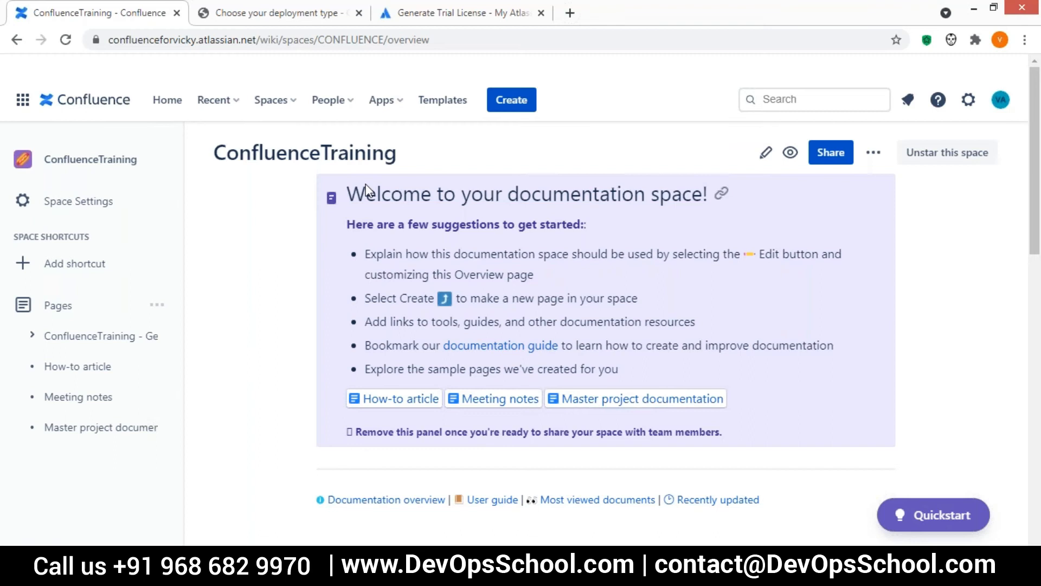
Create a new page in the ConfluenceTraining space with the title "First Page of Training"
click(510, 100)
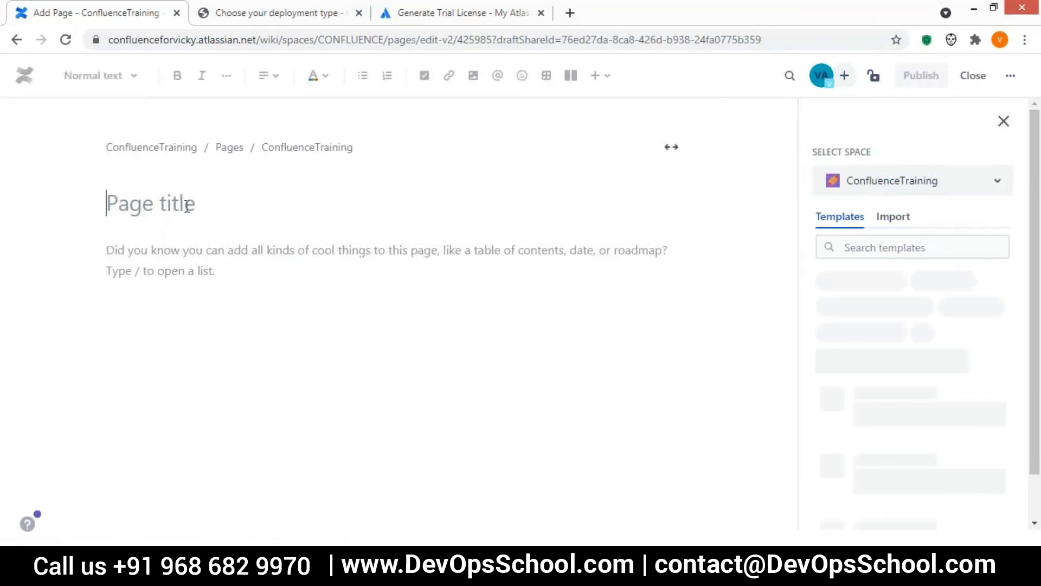
text(First)
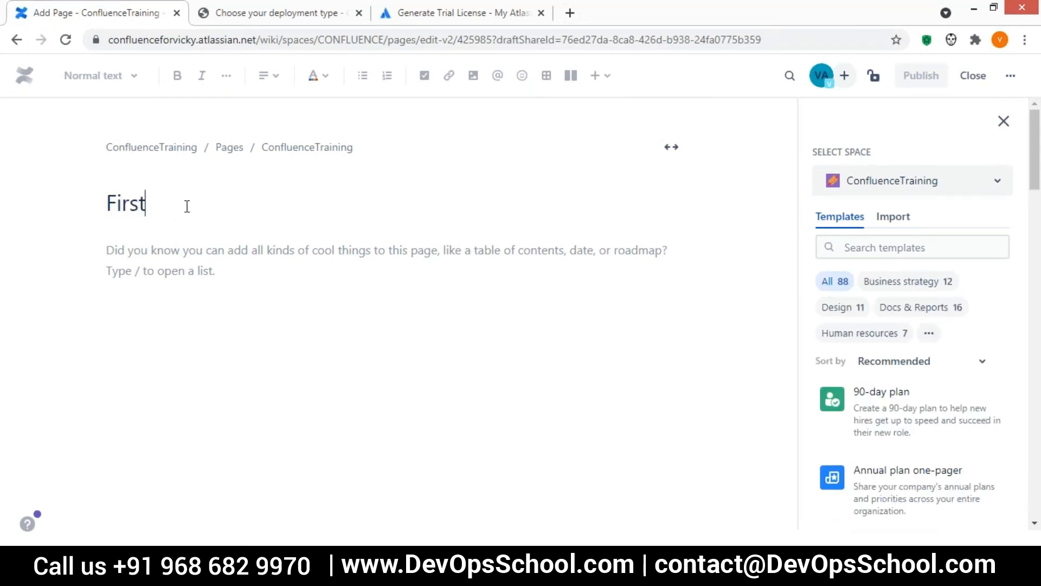
text( Page )
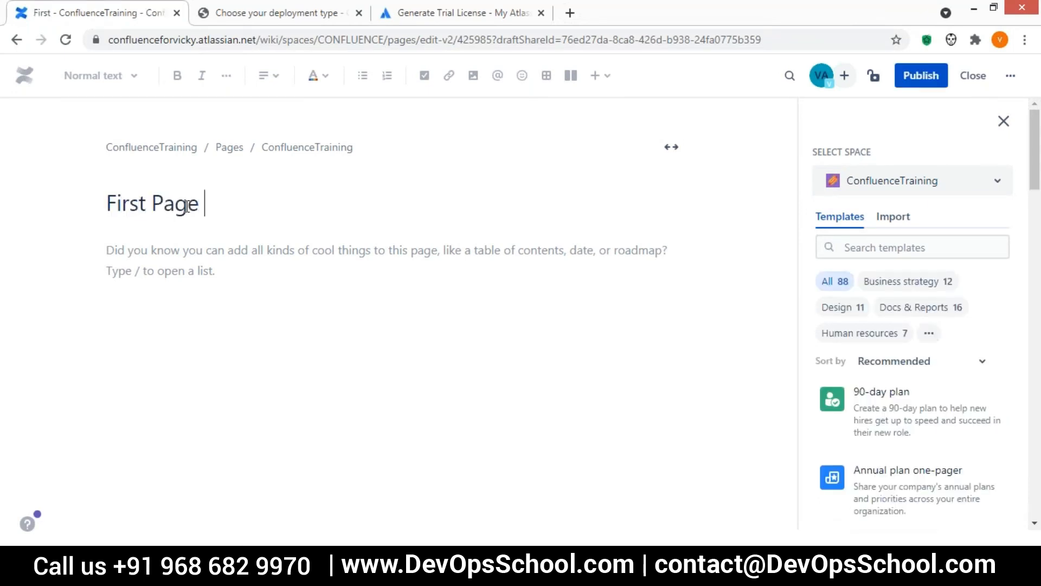
text(of Training)
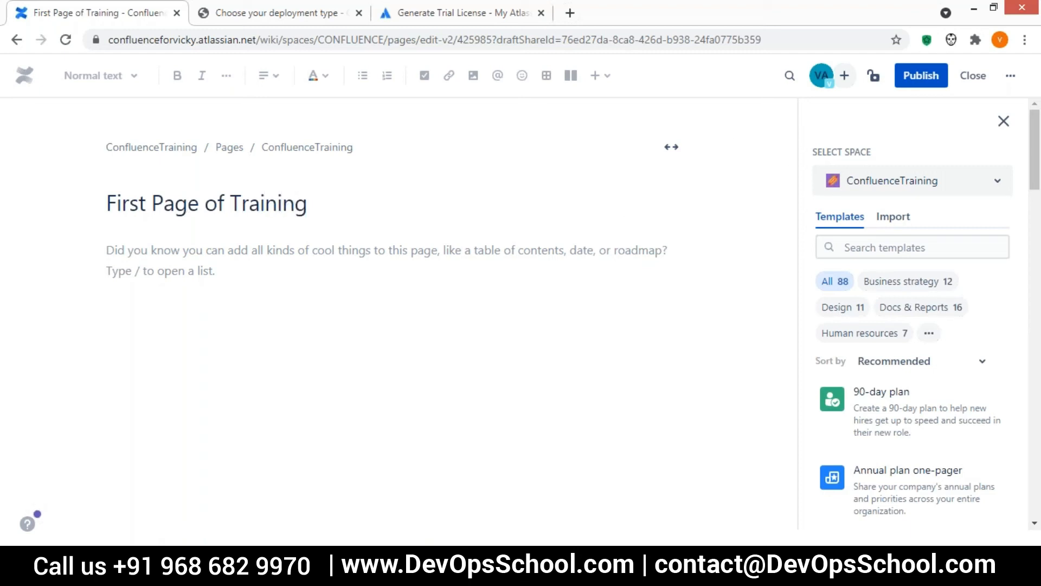
Write "I am trying to create Training Page" as the page's body text and publish the page
click(167, 258)
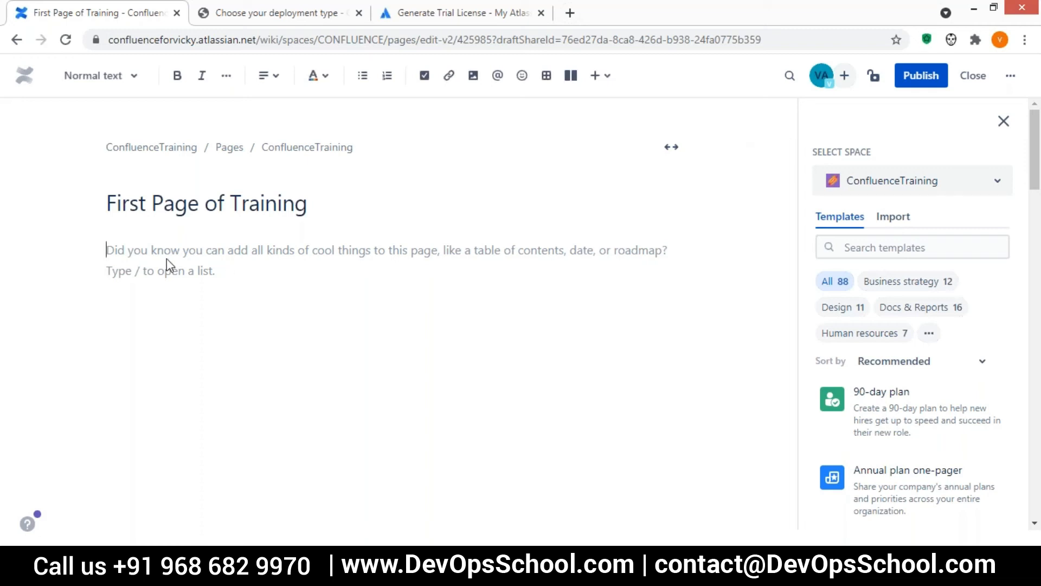
text(I am trying to c)
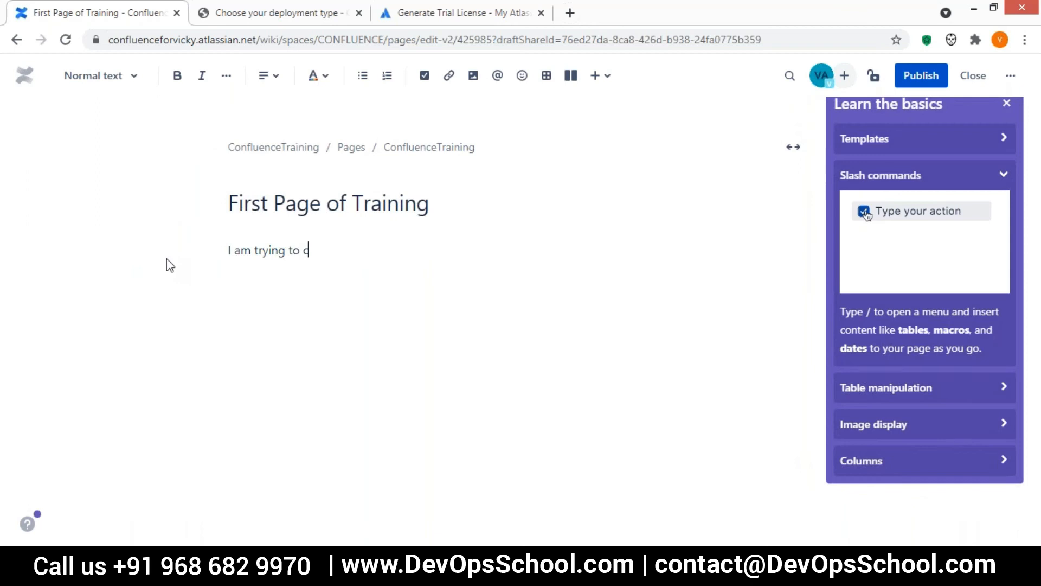
text(reate Tra)
text(ining Page)
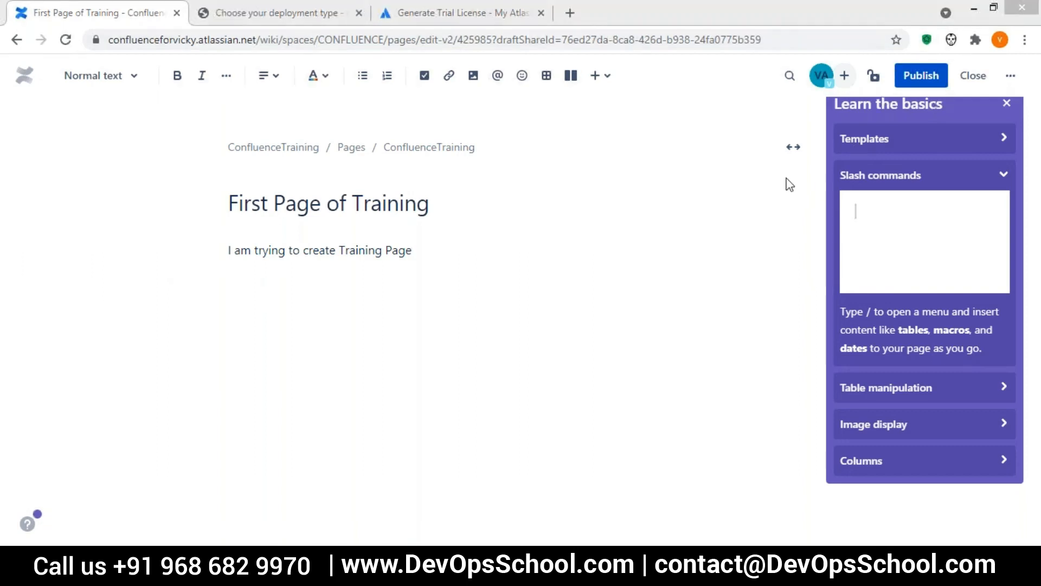
click(920, 77)
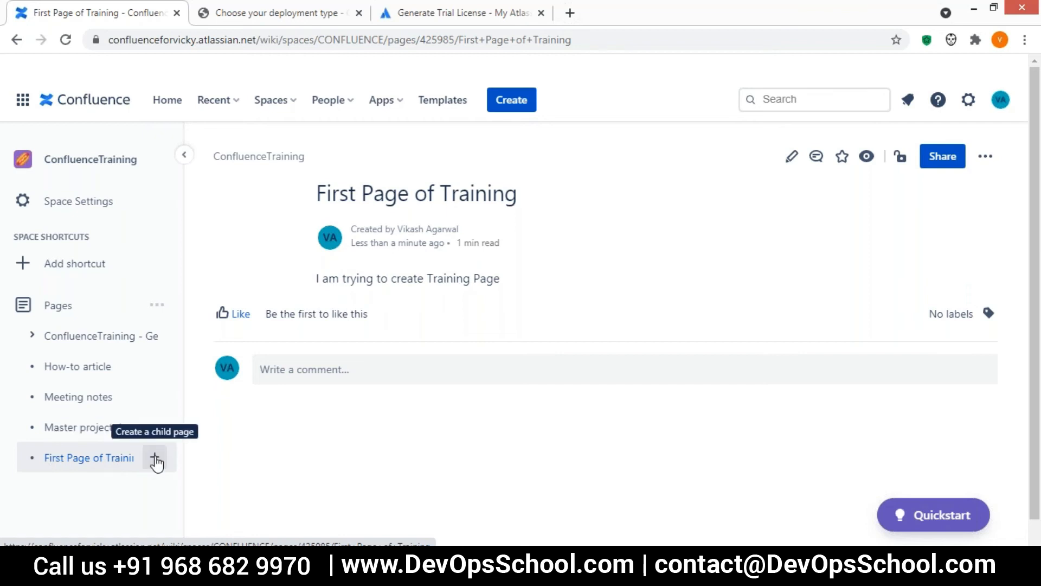
Create and publish a child page titled "Chaild page of First Training Page" under First Page of Training
click(156, 460)
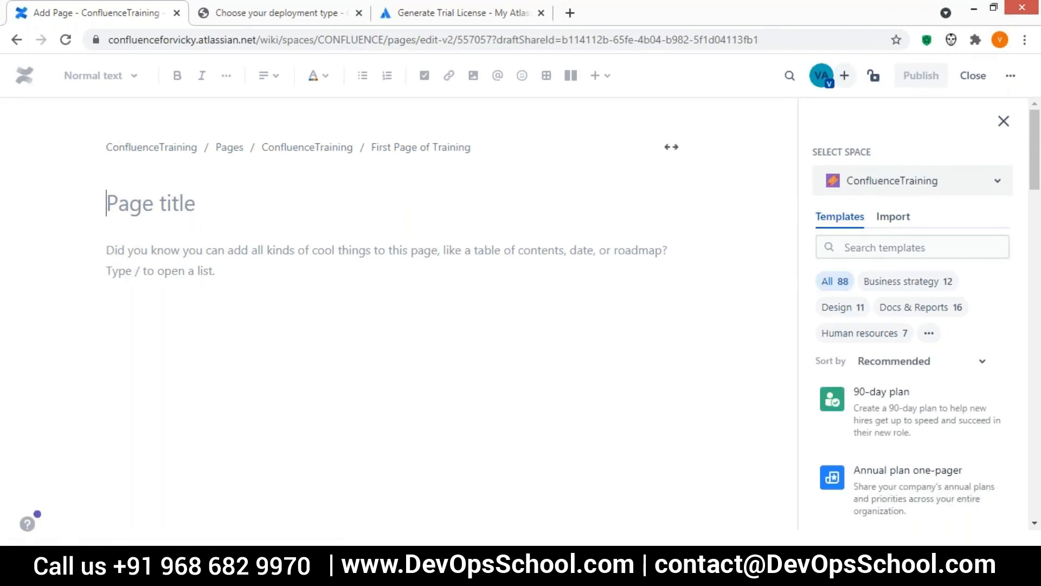
text(Chaild)
key(BackSpace)
key(BackSpace)
key(BackSpace)
text(il)
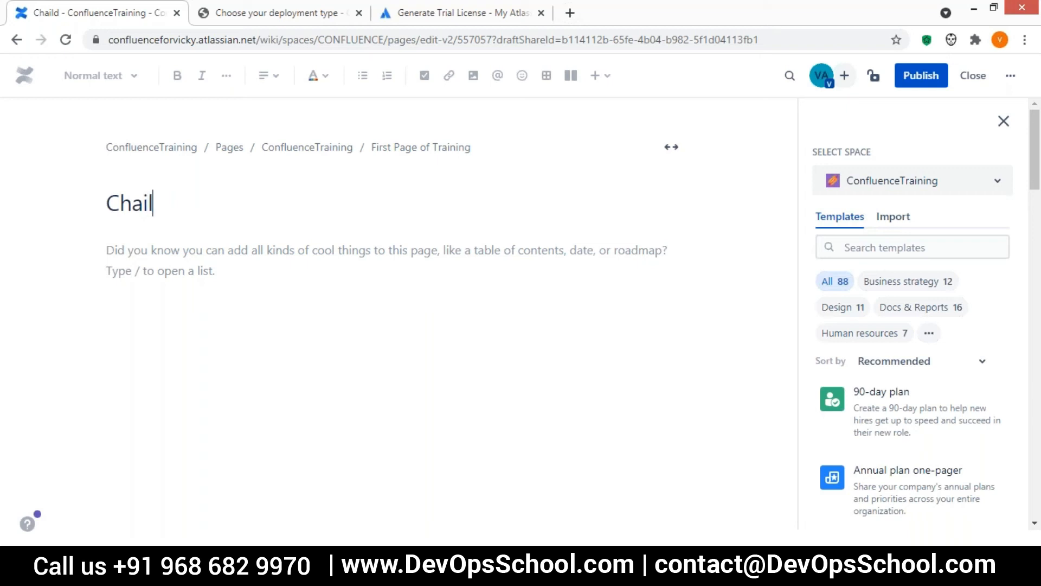
text(d page of First)
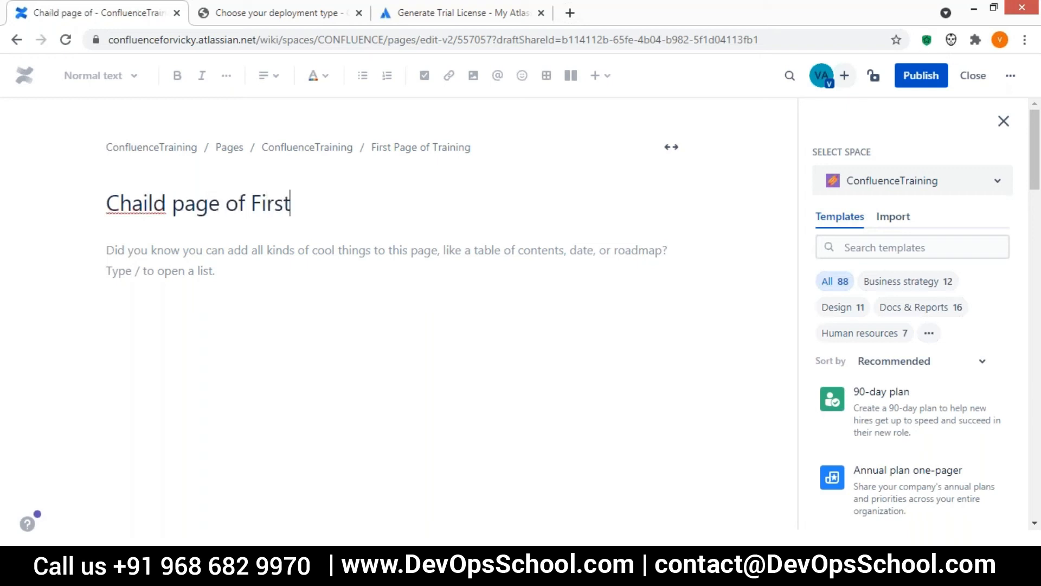
text( Training Page)
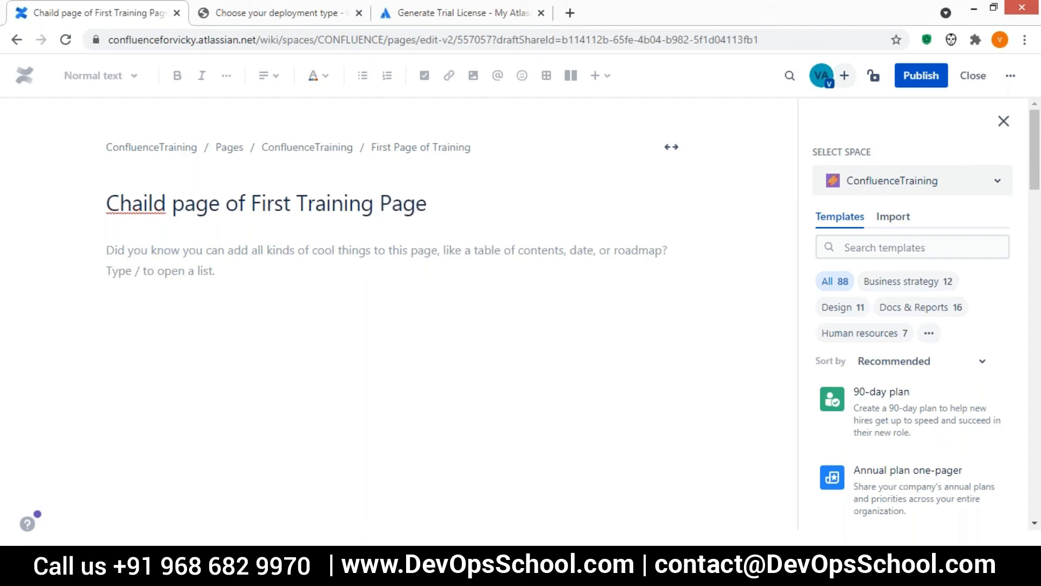
click(920, 76)
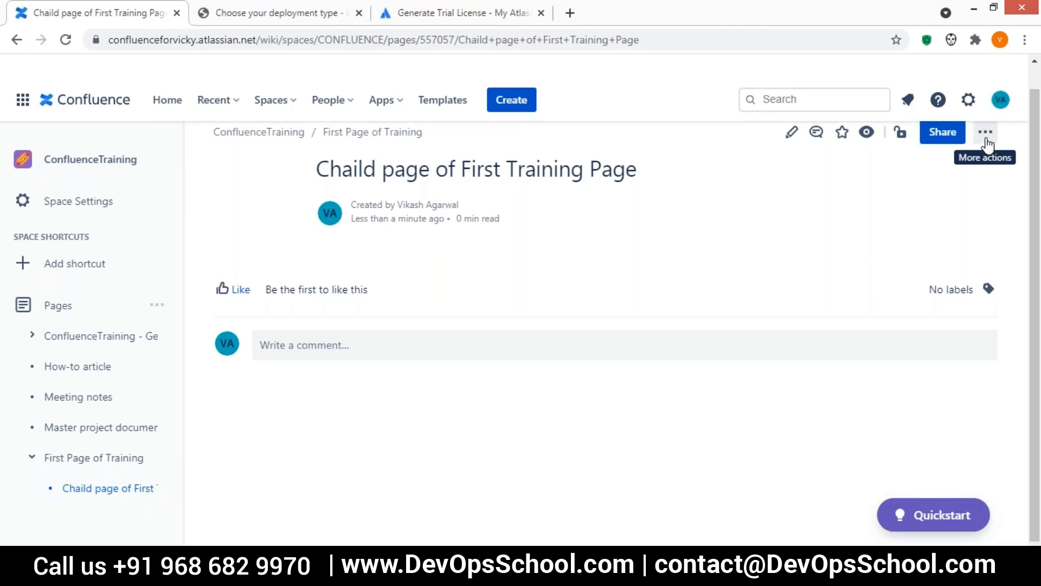
Delete the child page to the trash and dismiss the notification
click(985, 133)
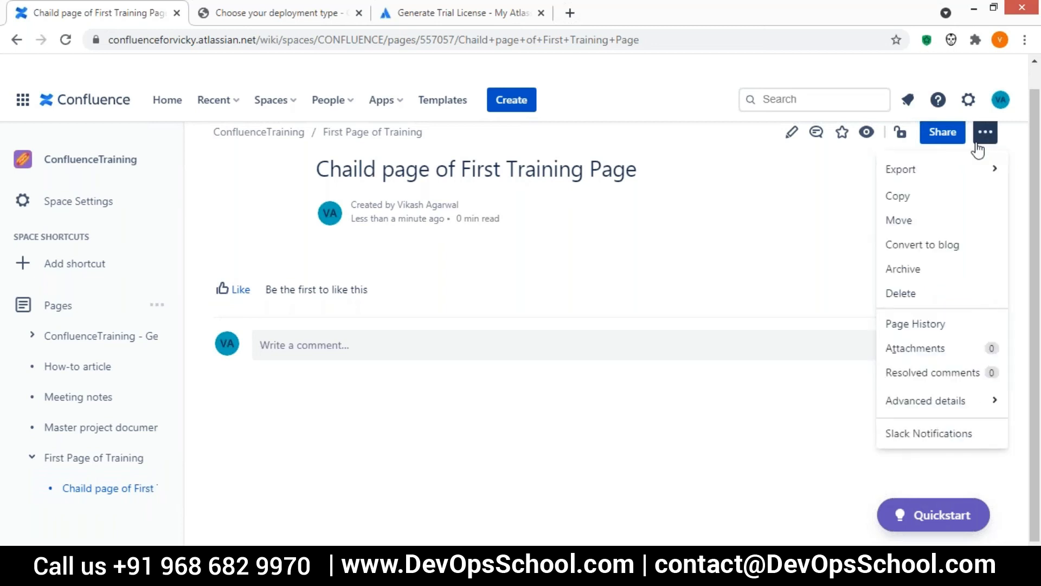
click(892, 296)
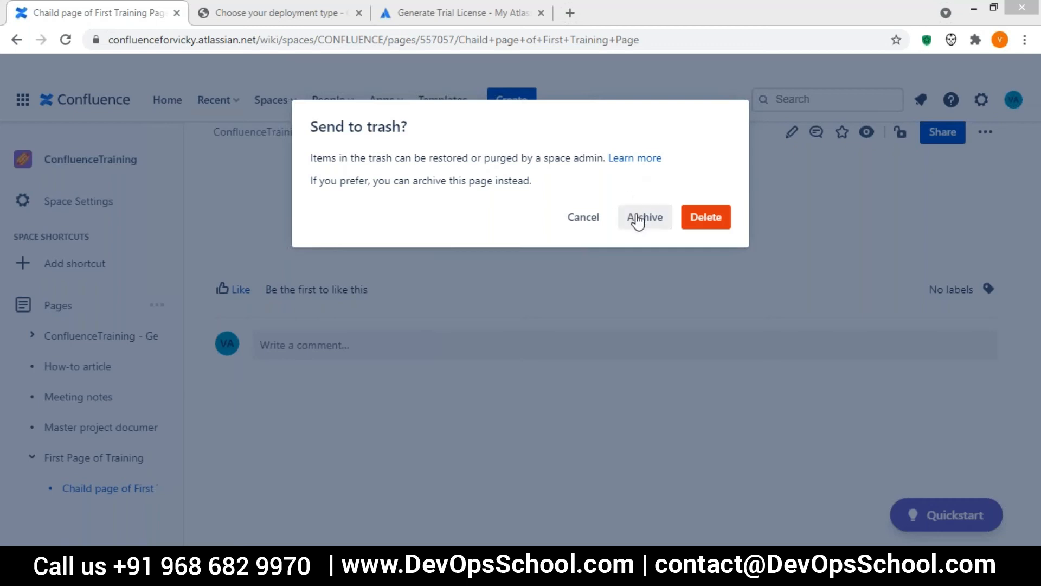
click(707, 220)
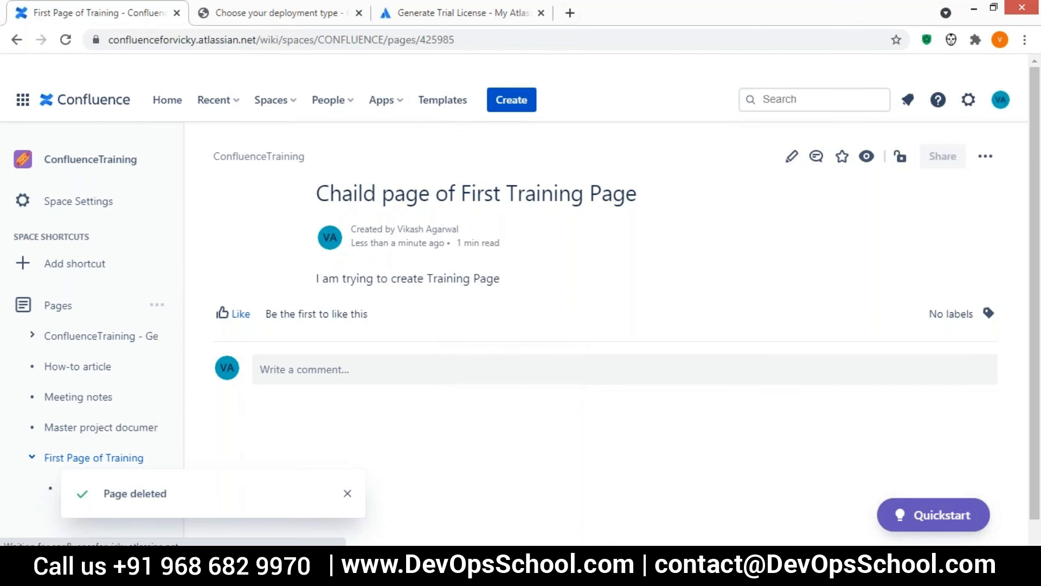
click(347, 493)
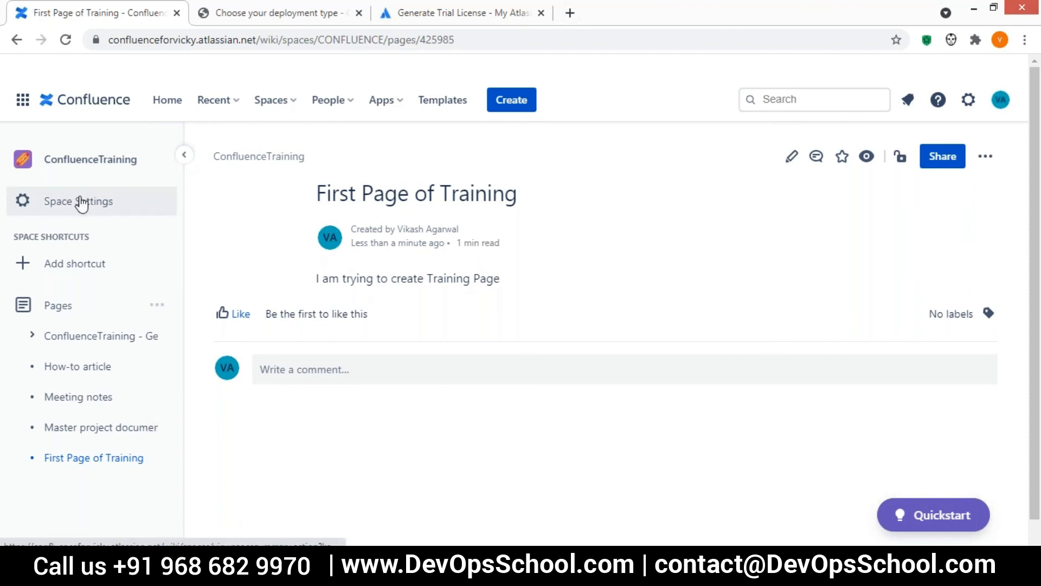
View the trash in the space's content tools and open the restore confirmation for the deleted child page
click(98, 204)
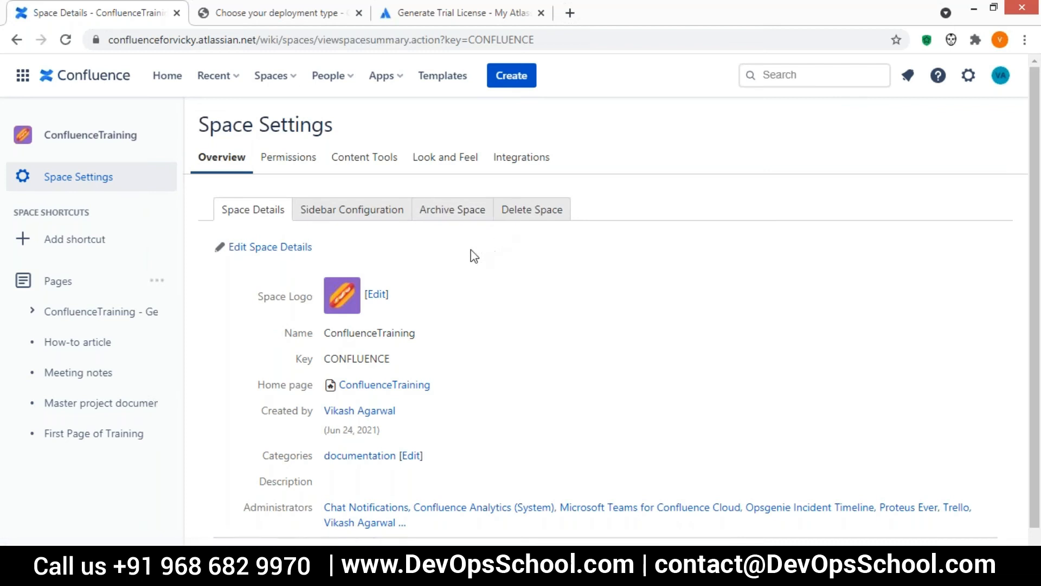
click(368, 161)
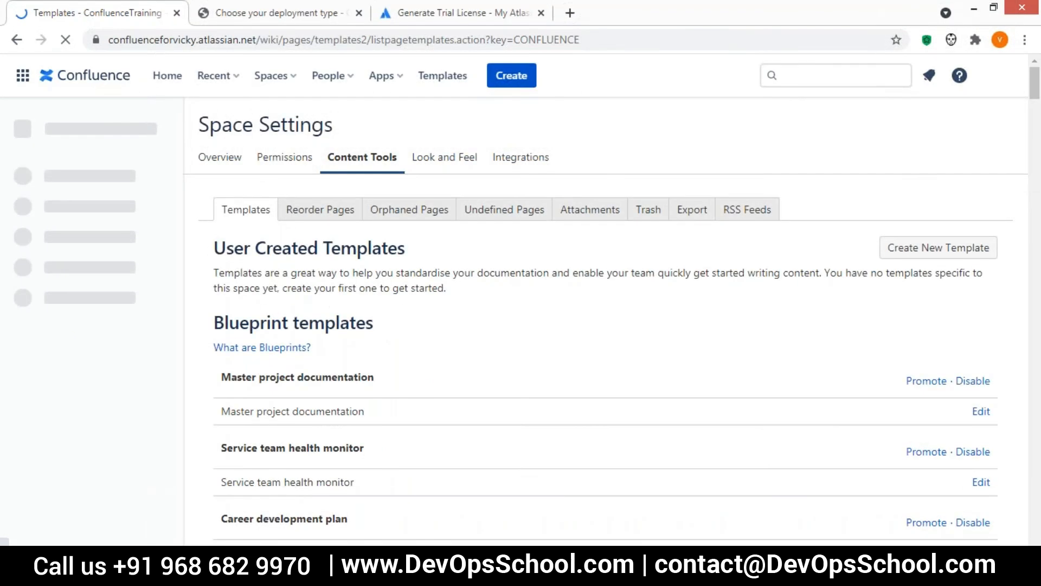
click(650, 212)
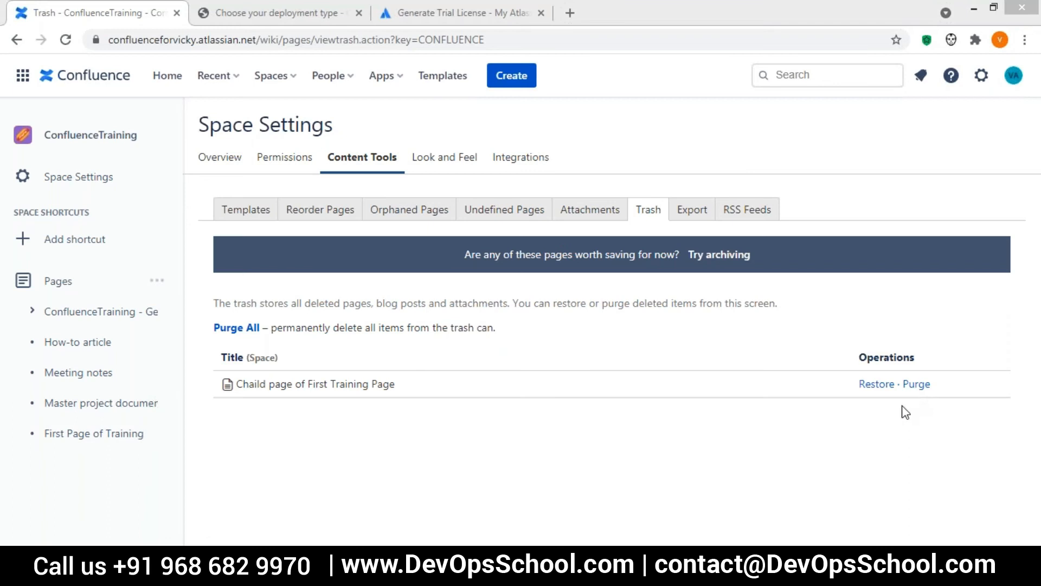
click(880, 385)
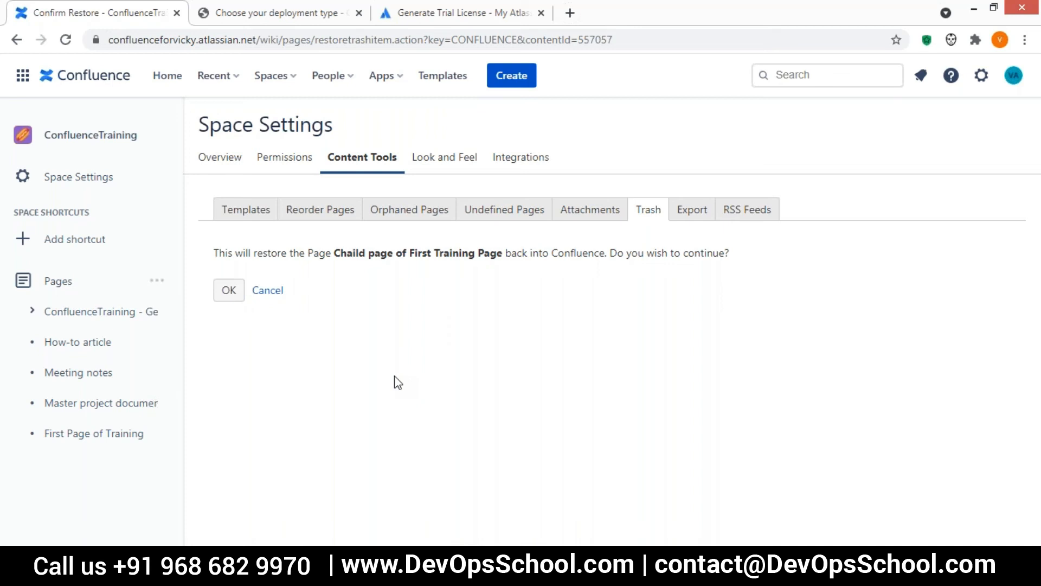
Open First Page of Training and examine its current version in the page history
click(85, 436)
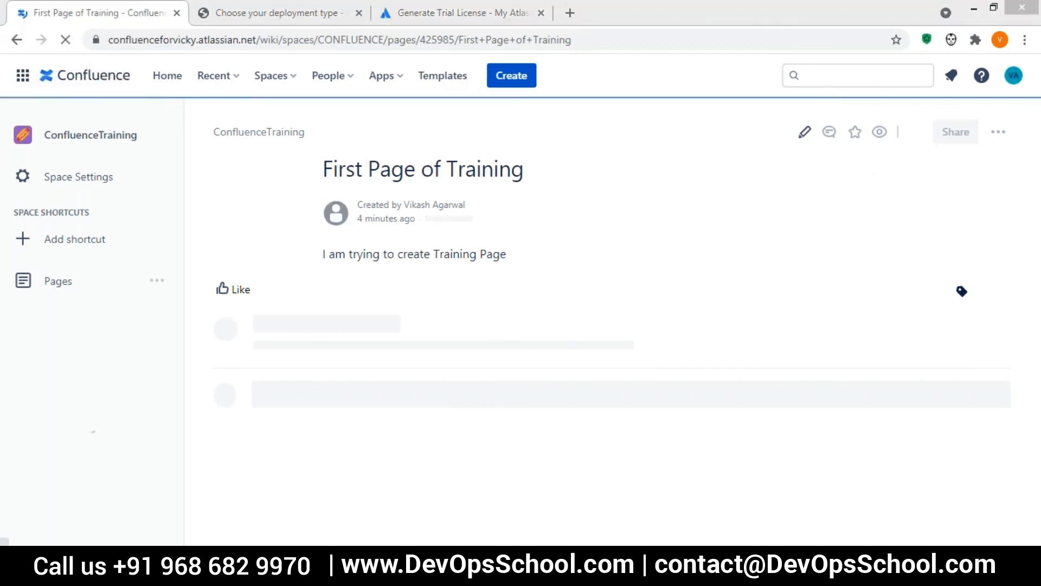
click(997, 132)
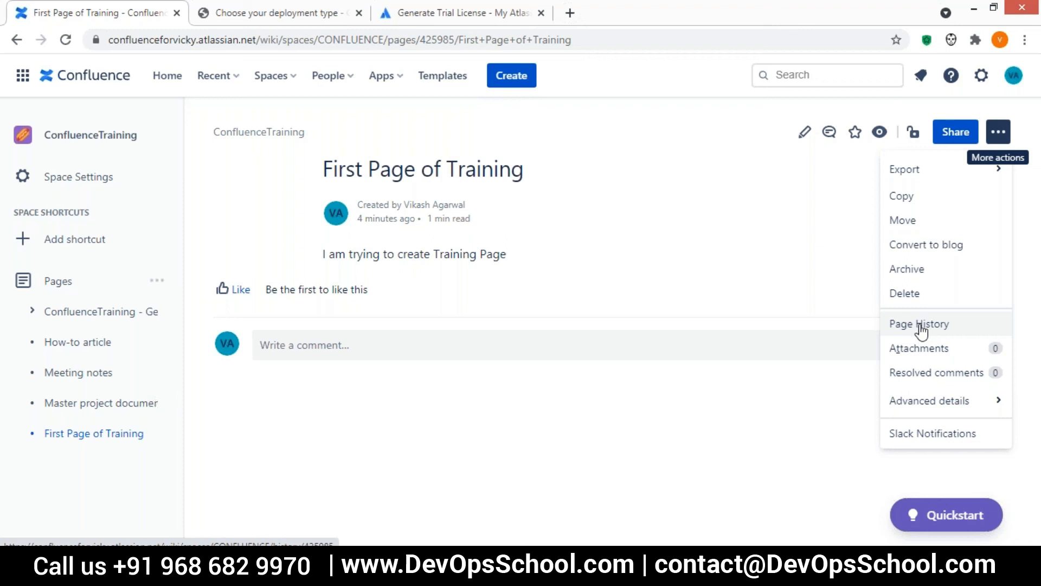
click(922, 328)
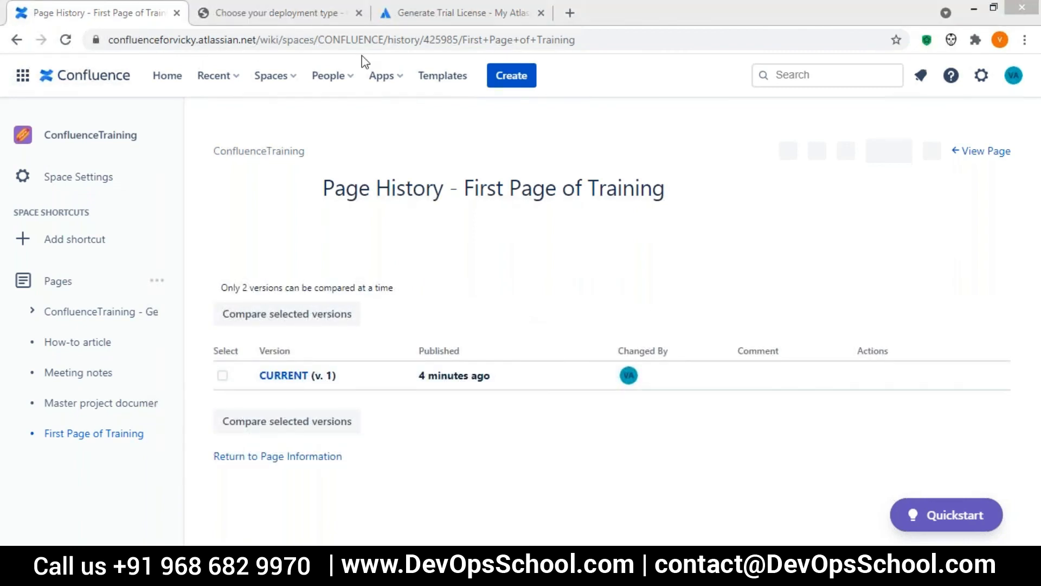
drag(337, 375, 261, 374)
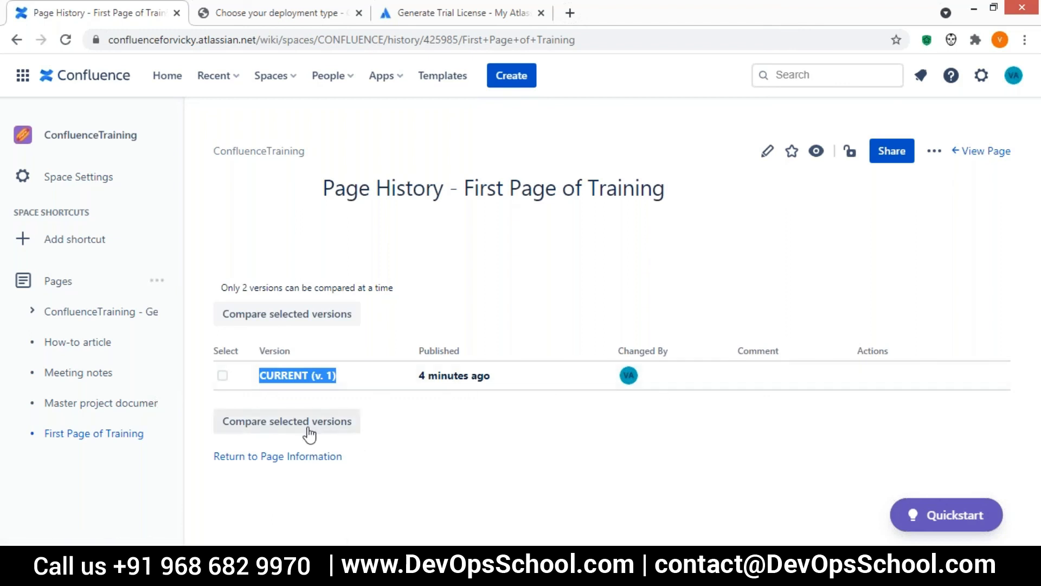
Edit First Page of Training so its body reads "I am trying to create Training Page of second version" and publish the update
click(86, 439)
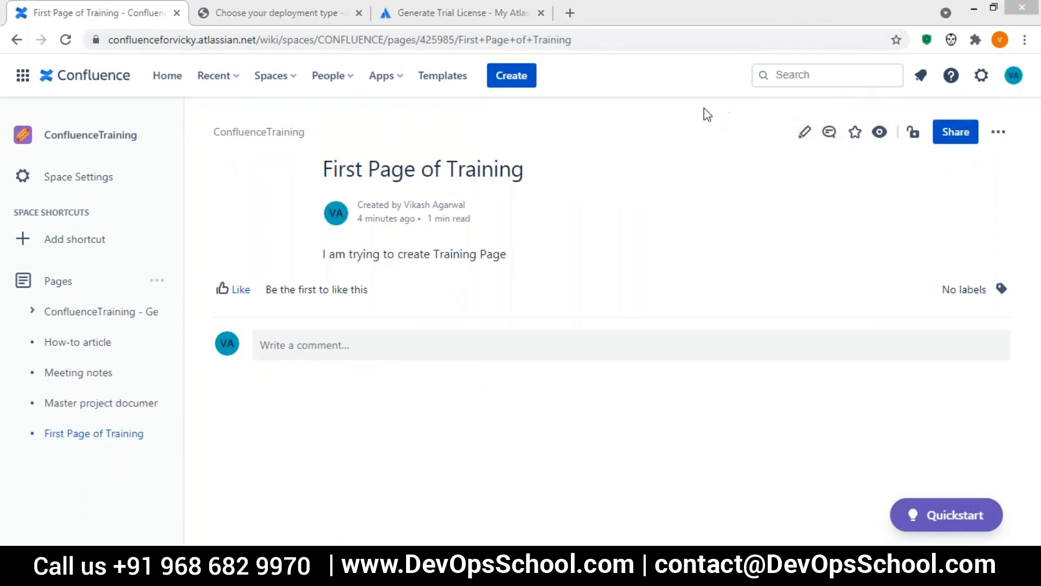
click(804, 132)
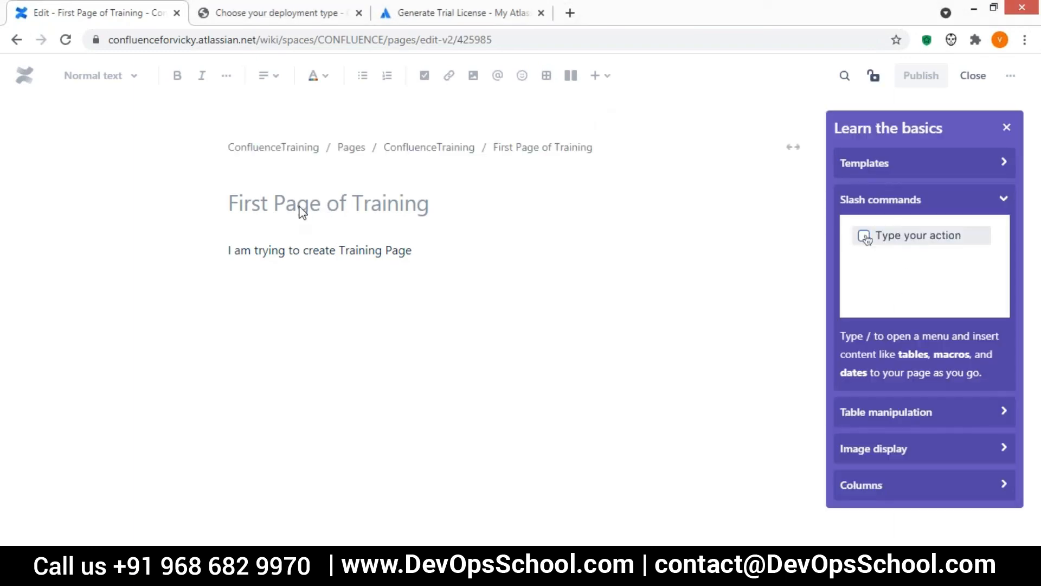
click(417, 255)
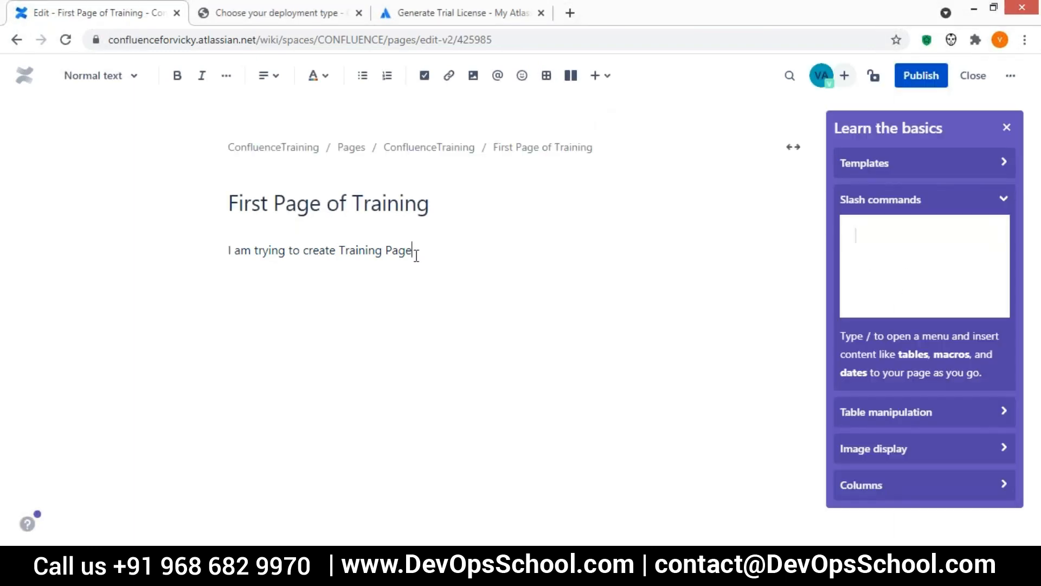
text(of sec)
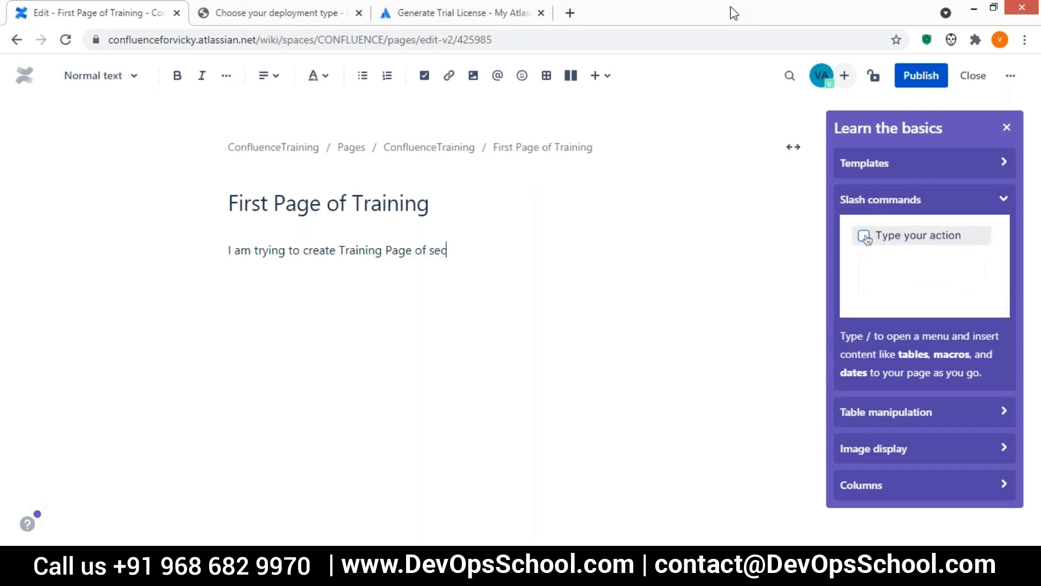
text(ond versio)
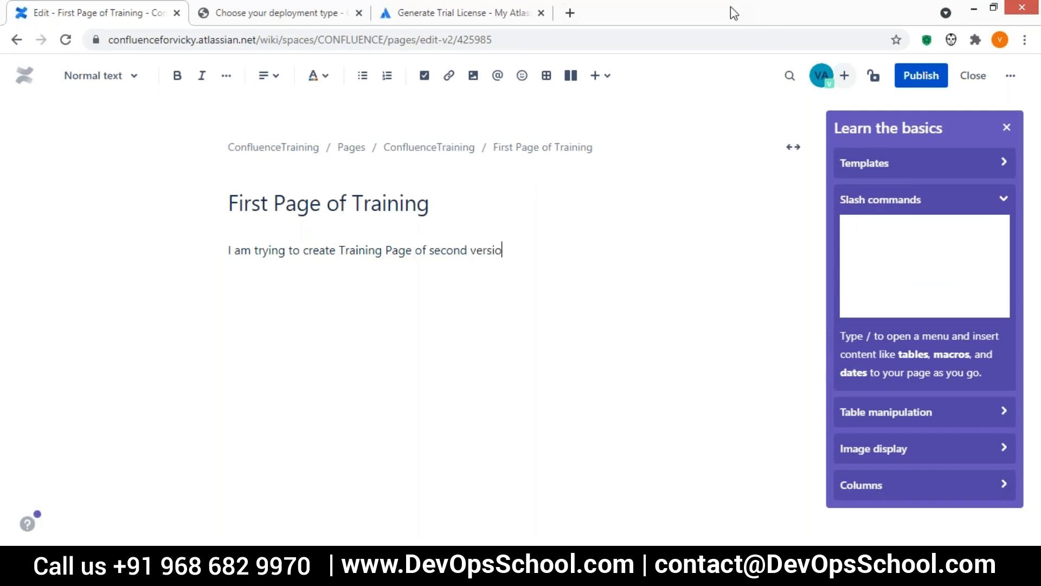
text(n)
click(924, 82)
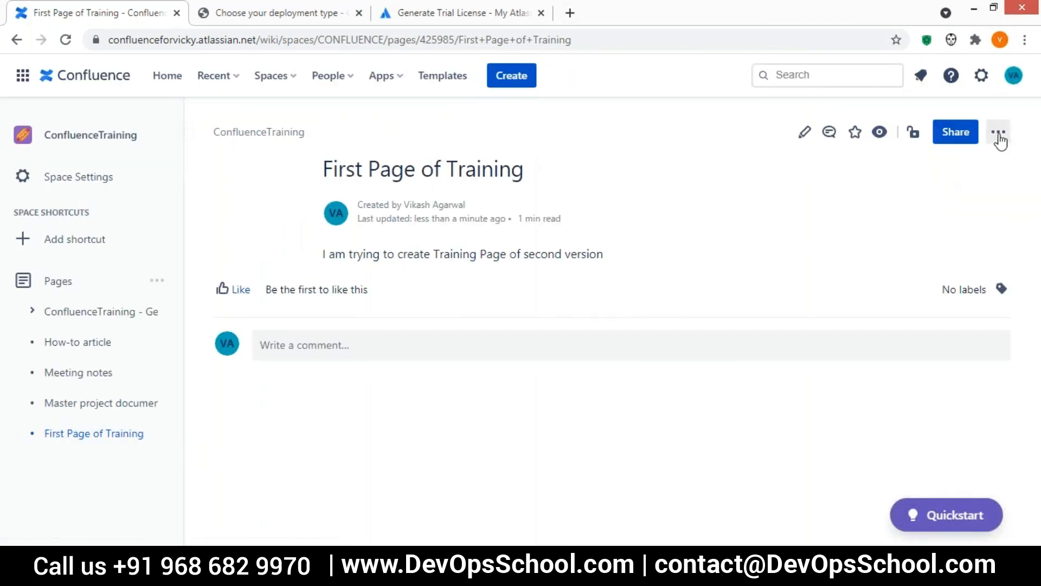
Compare the current version of First Page of Training with version 1 in its page history and examine the changed text
click(999, 135)
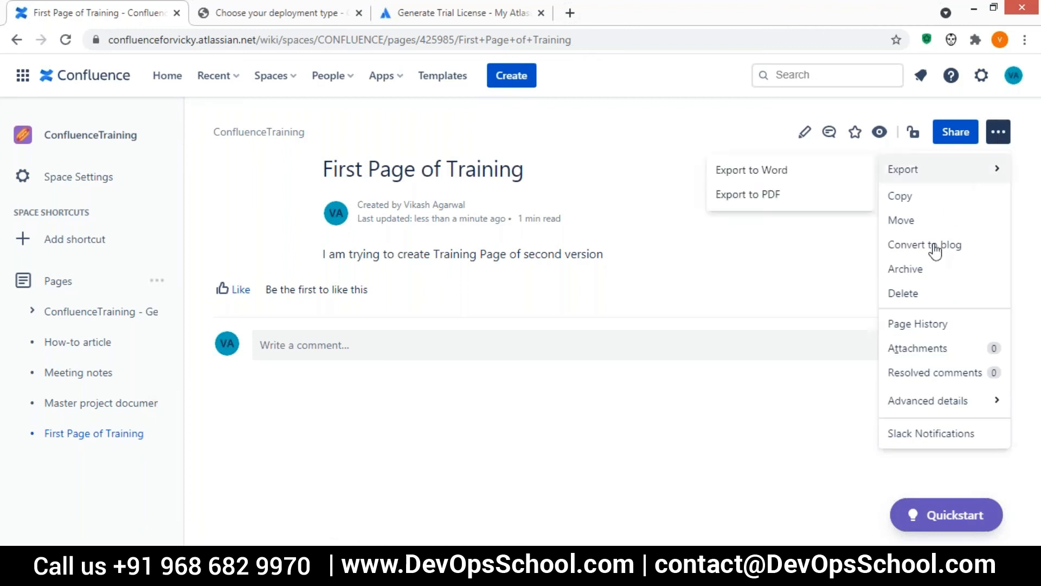
click(915, 324)
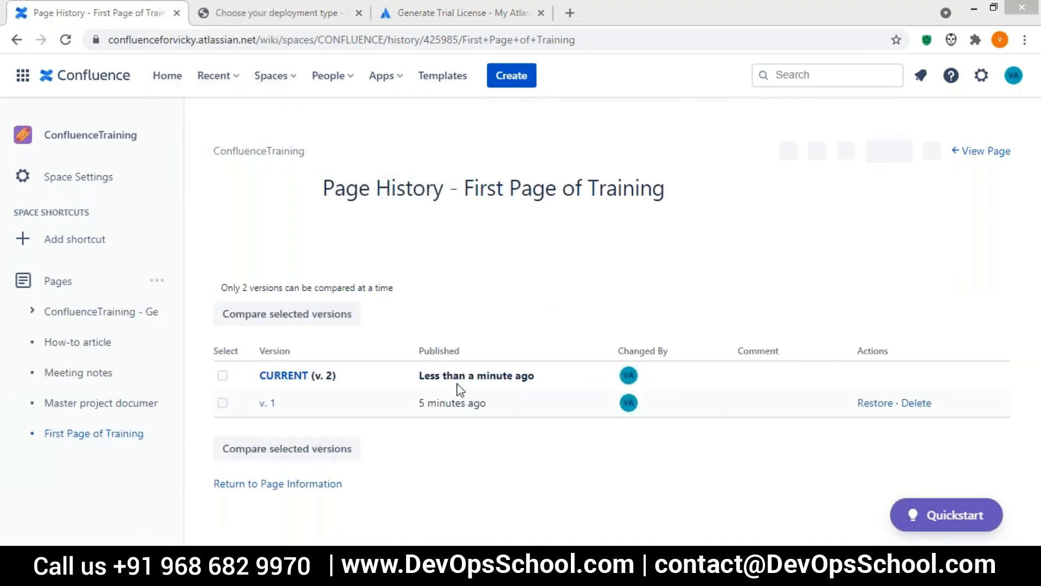
drag(337, 376, 261, 374)
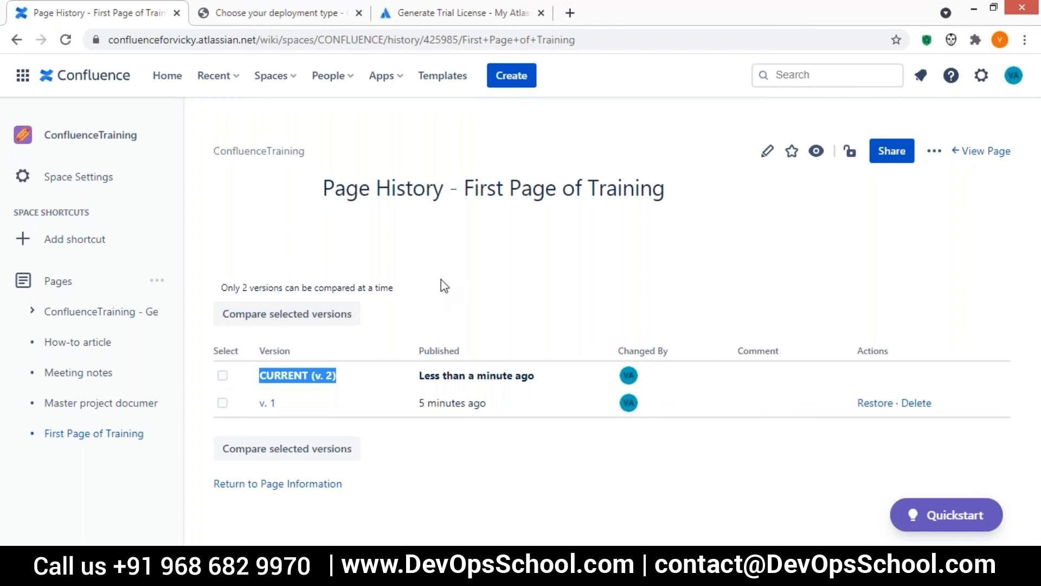
click(223, 376)
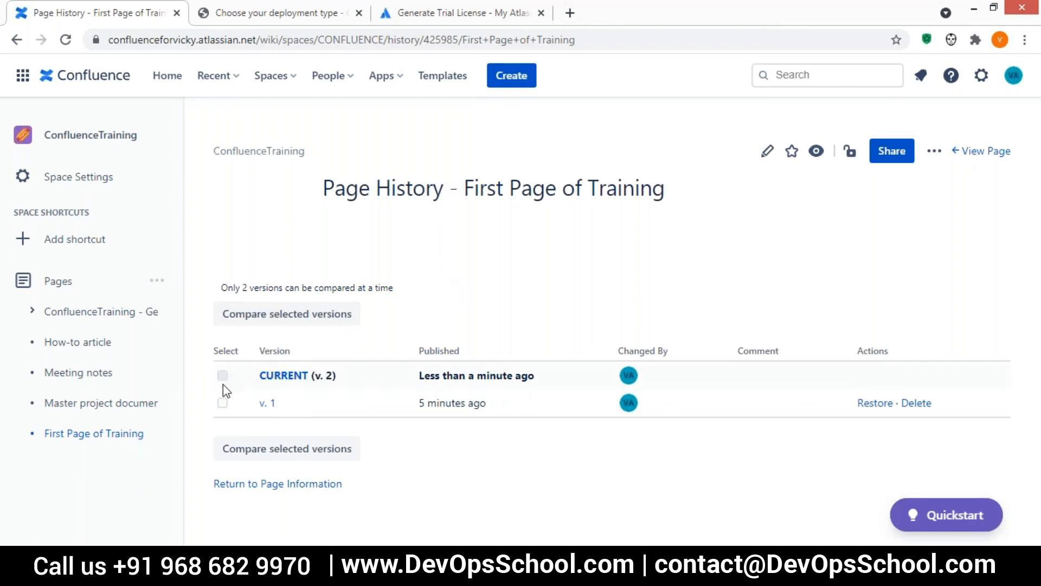
click(222, 402)
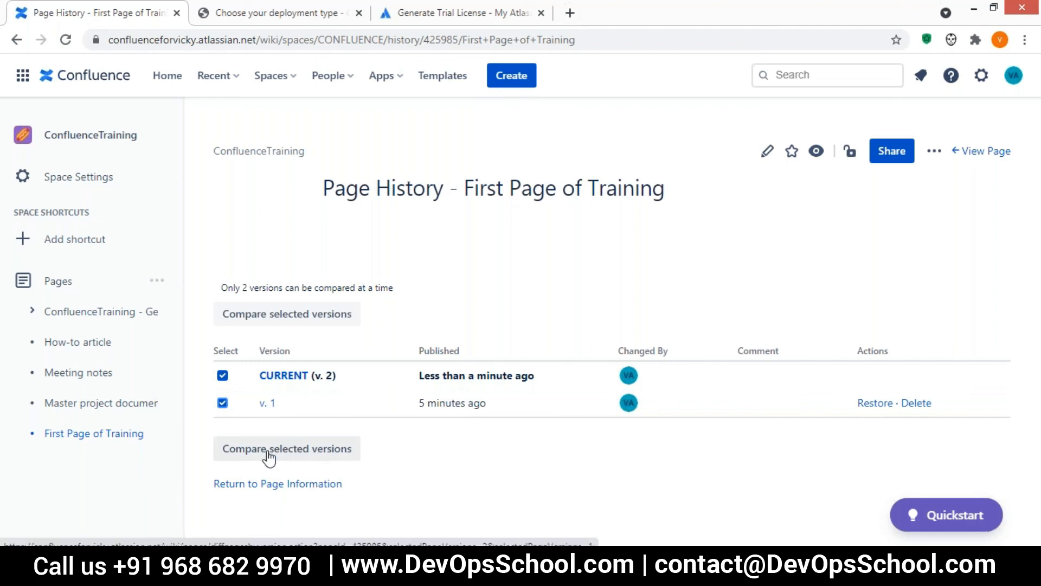
click(269, 457)
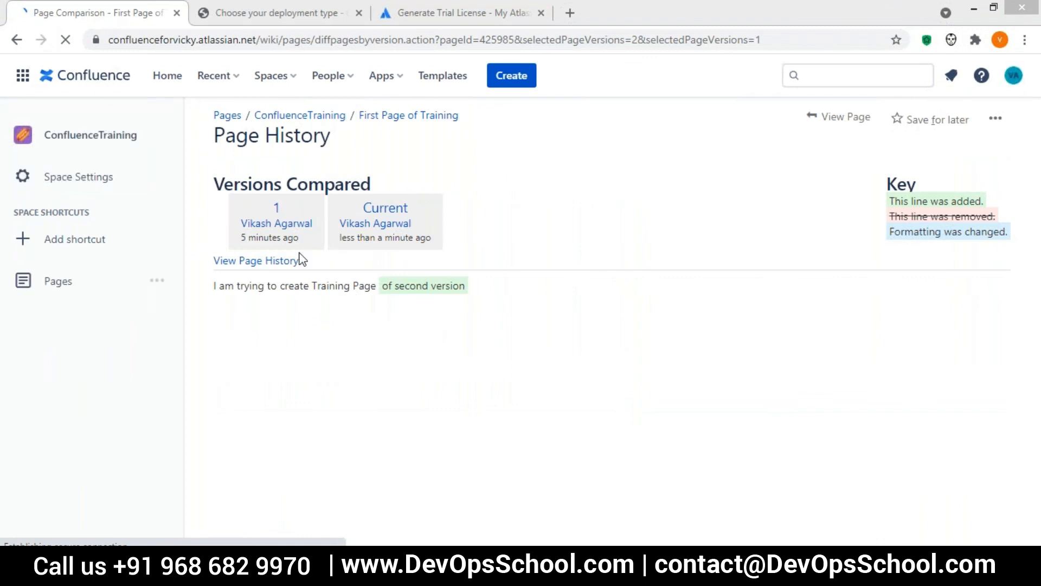
drag(467, 286, 381, 323)
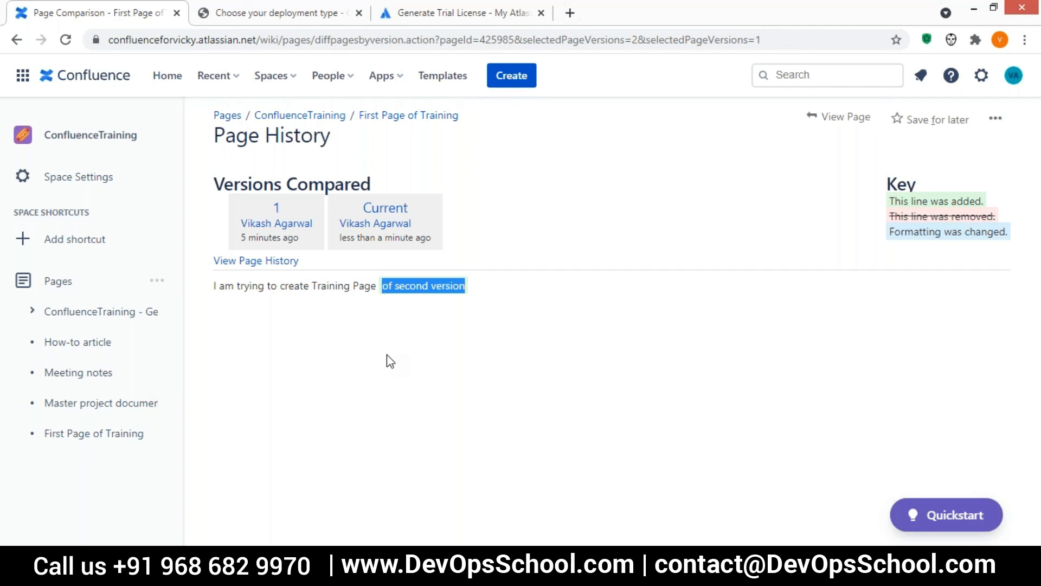
View the ConfluenceTraining space's look and feel settings, examining the themes and the PDF export layout
click(79, 176)
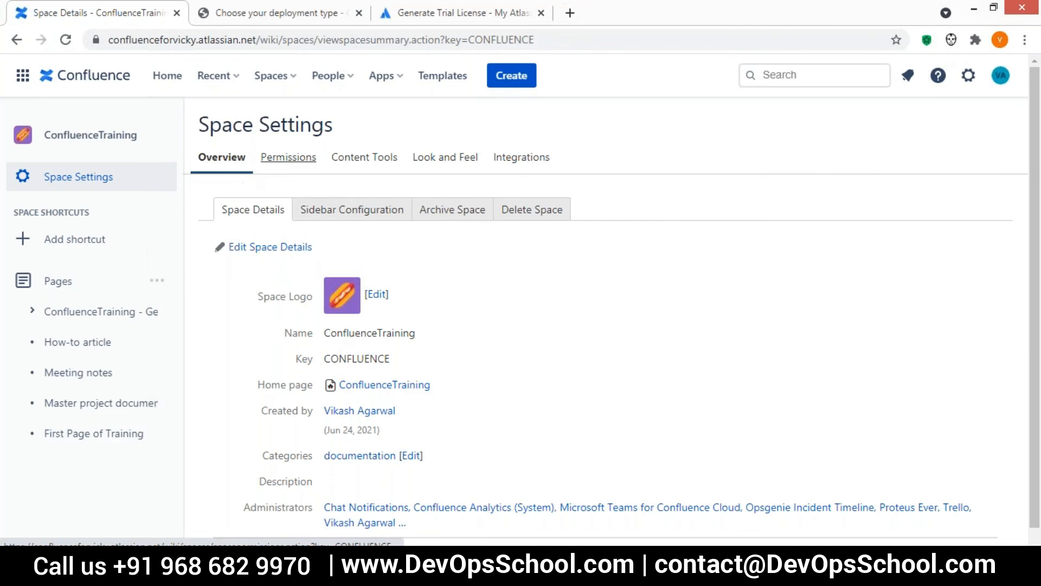
click(444, 164)
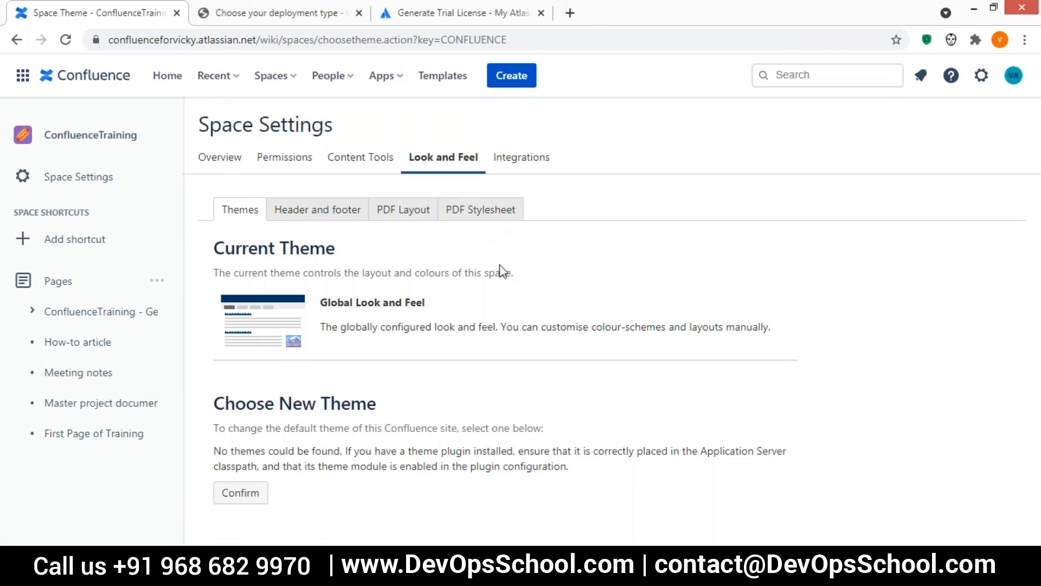
click(416, 216)
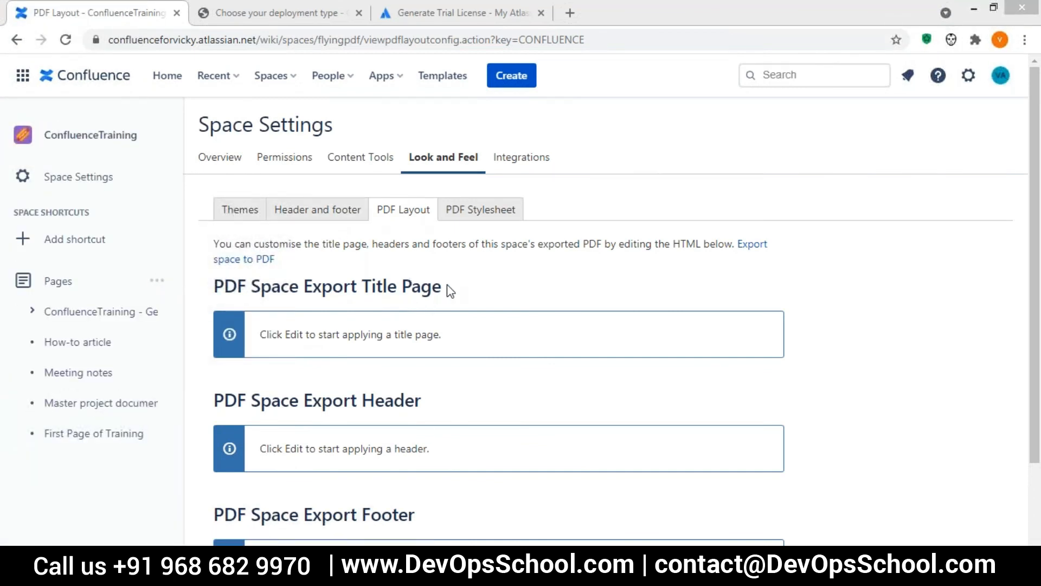
drag(448, 285, 313, 286)
click(471, 285)
Set the space's header to "This is my header" and its footer to "This is my footer", and save them
click(327, 211)
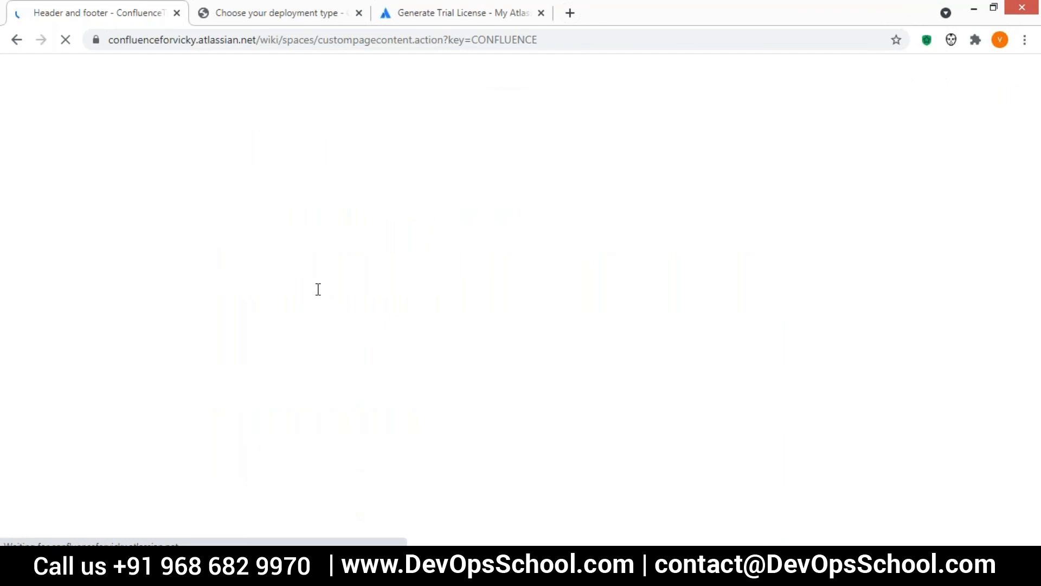
click(405, 285)
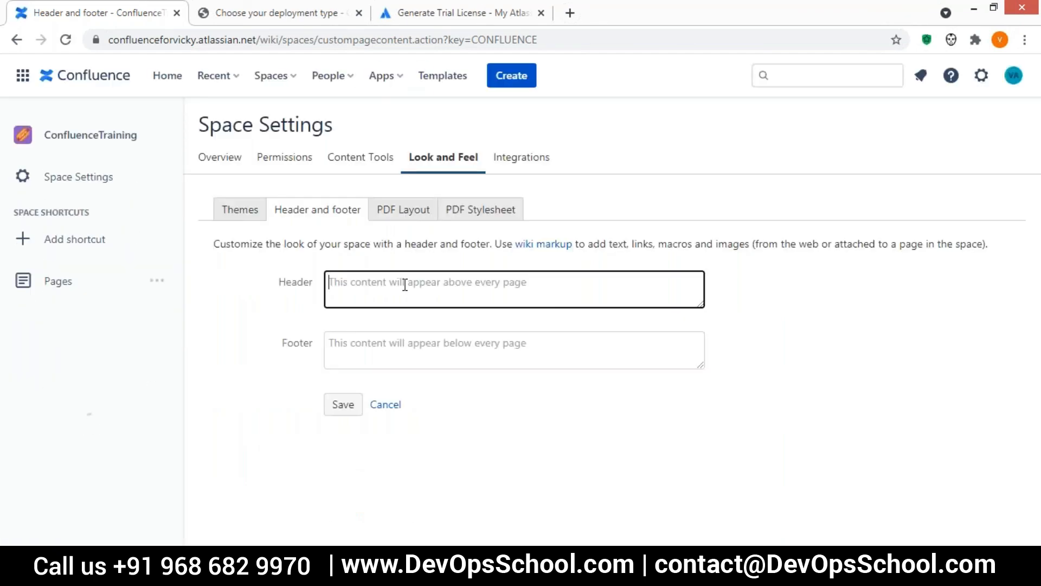
click(359, 352)
click(354, 292)
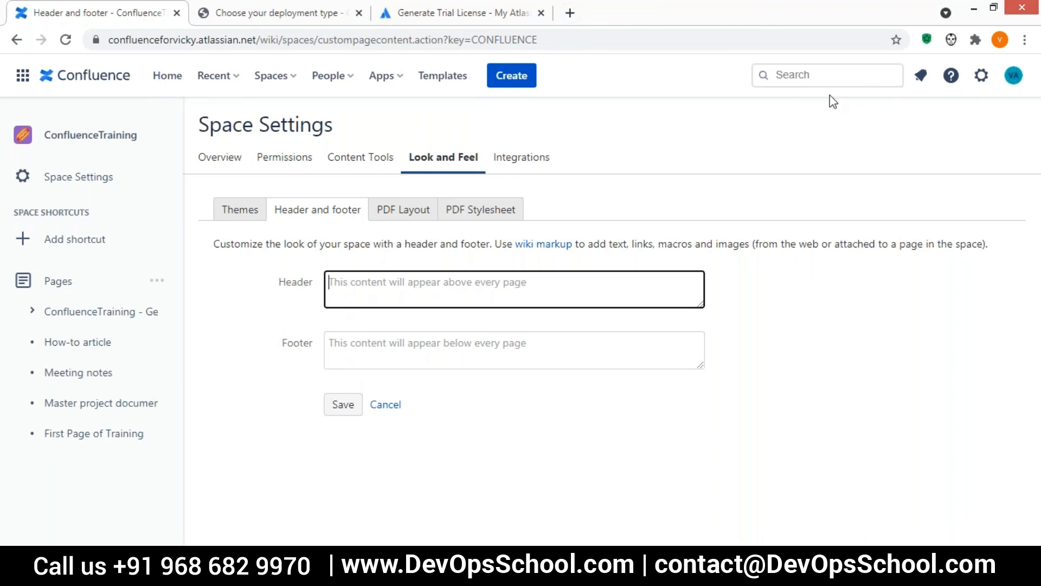
click(860, 60)
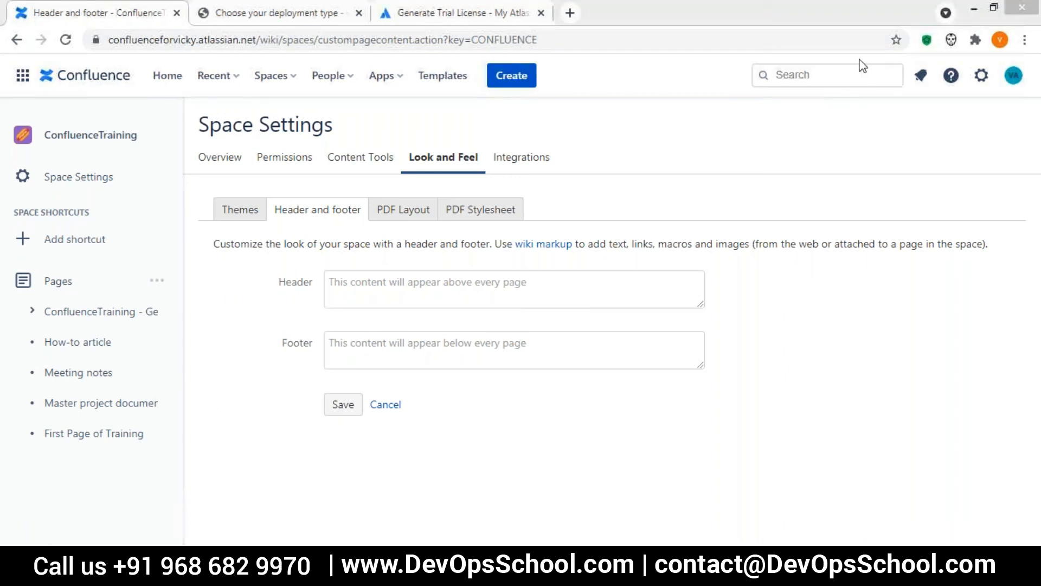
click(400, 284)
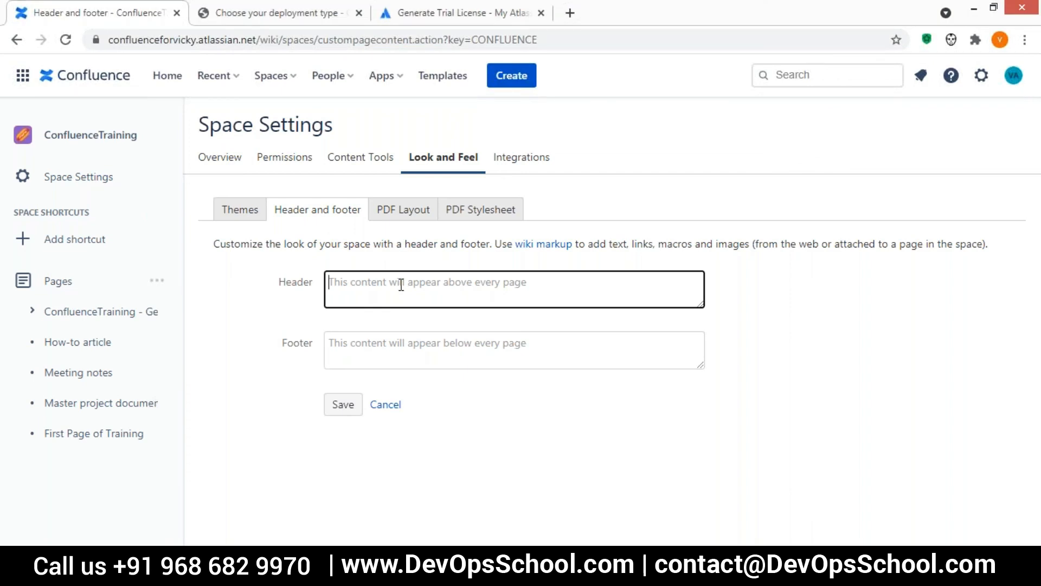
text(This is my h)
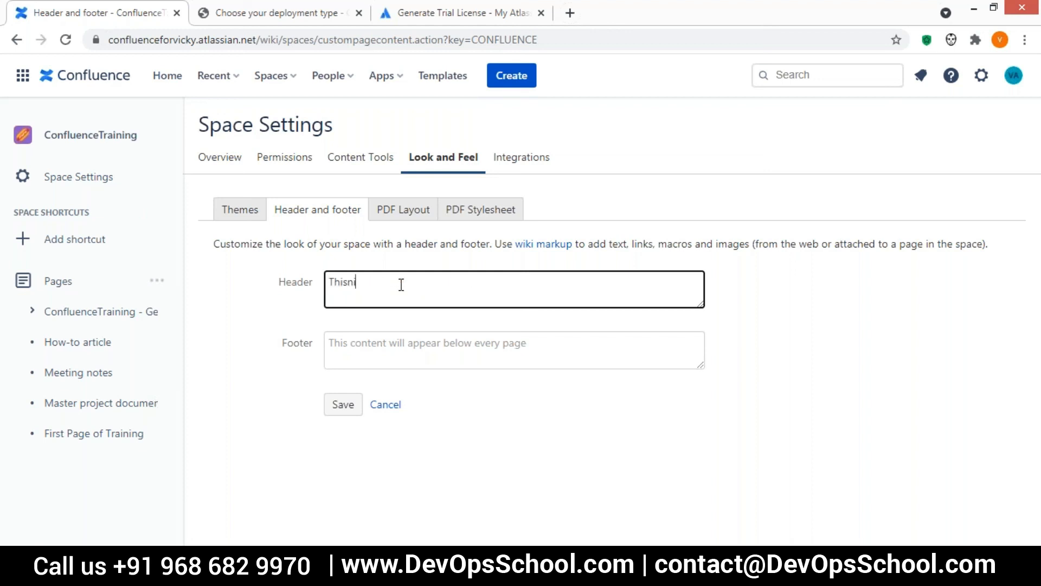
text(eader)
key(Tab)
text(This)
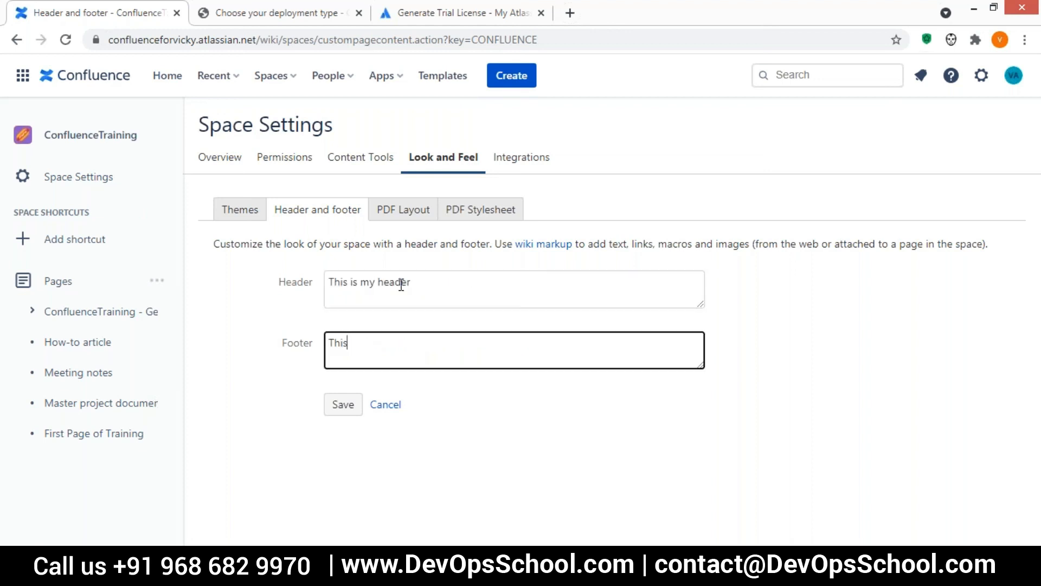
text( is my footer)
click(346, 407)
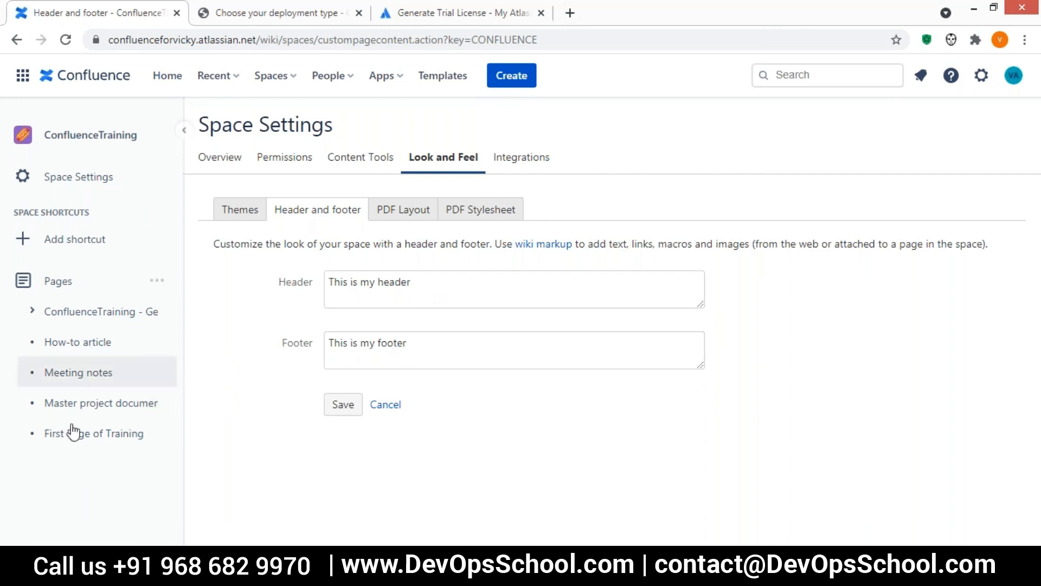
Open First Page of Training and check the header and footer text shown around the page content
click(83, 438)
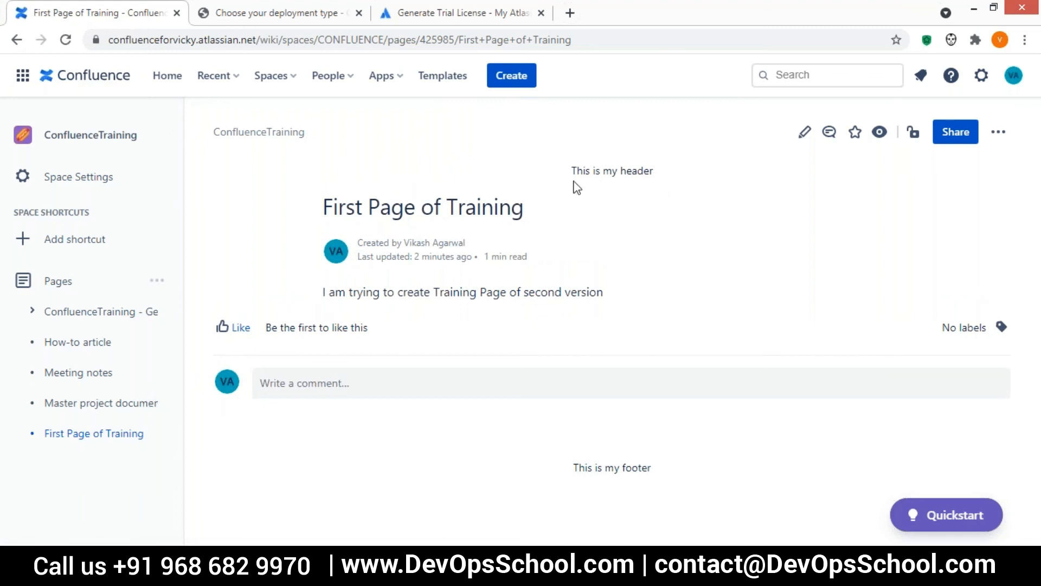
drag(571, 171, 651, 170)
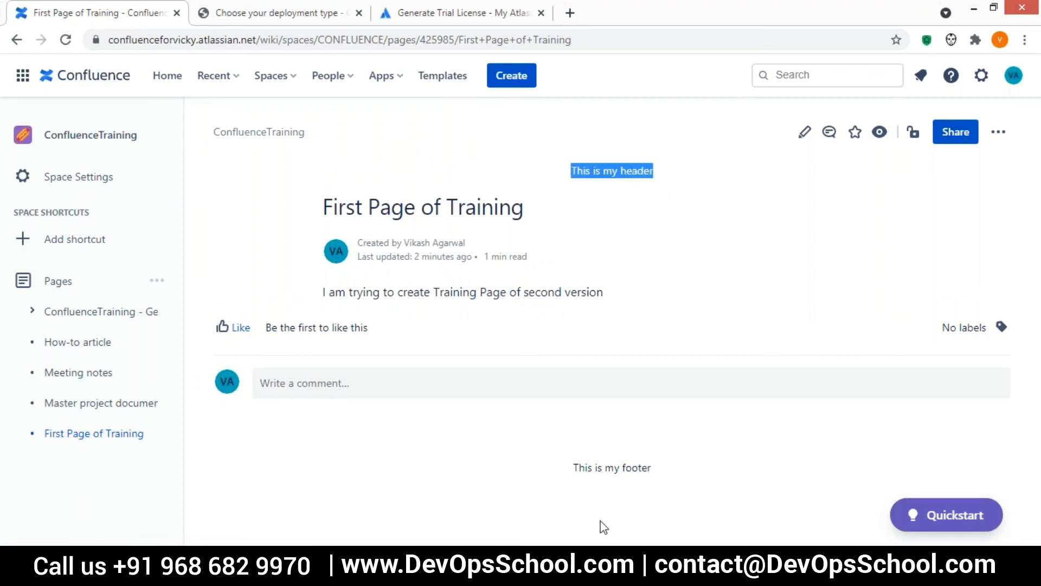
drag(573, 467, 662, 474)
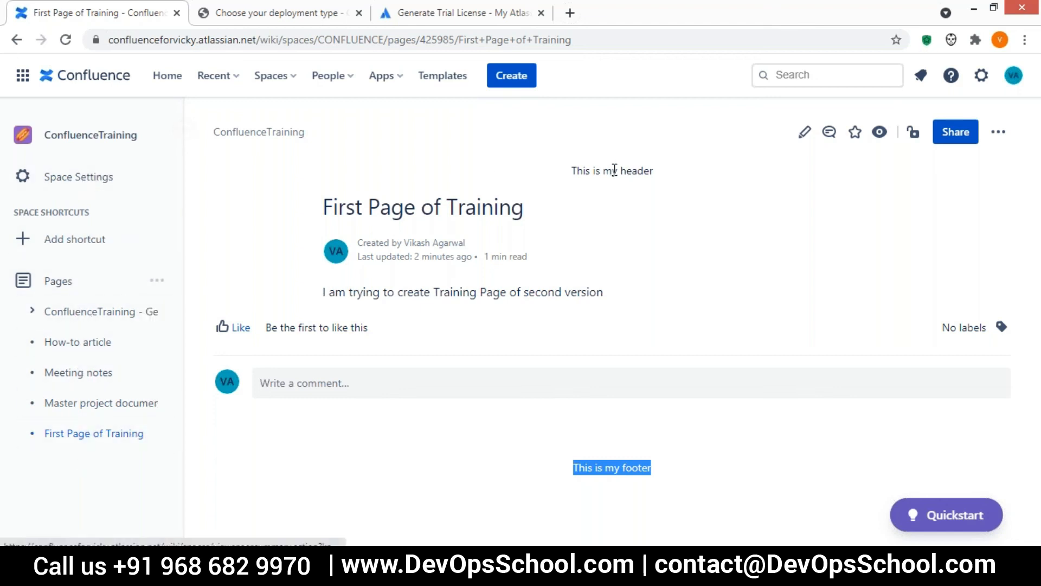
drag(654, 170, 544, 173)
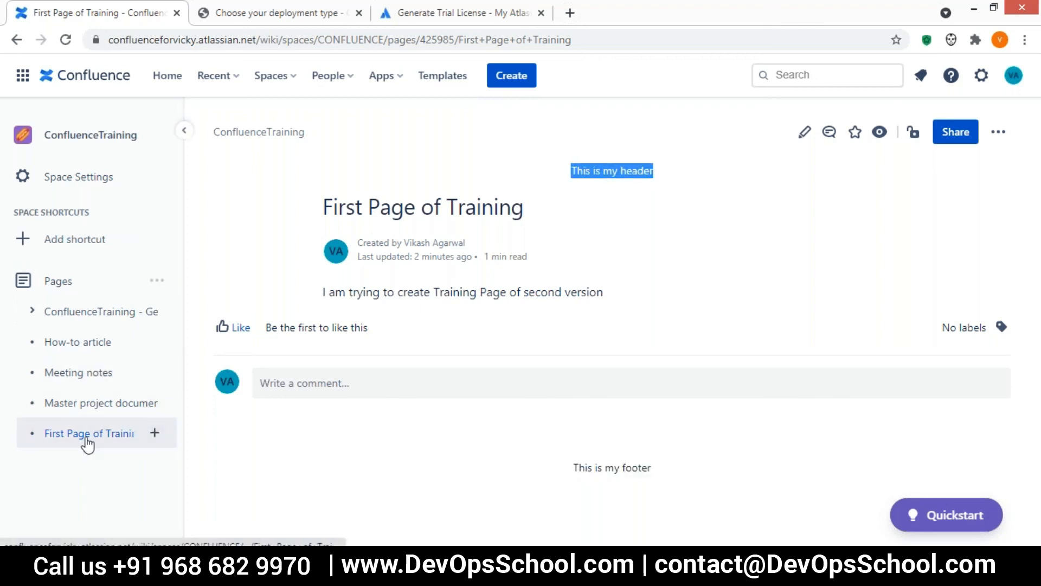
click(947, 72)
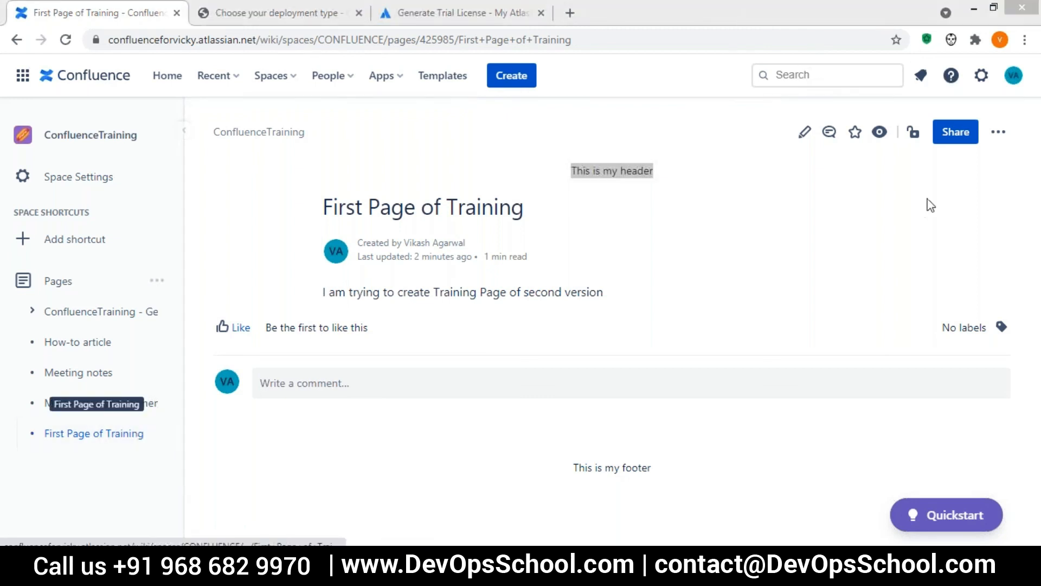
Look through the additional page actions and advanced details of First Page of Training, and open the page for editing
click(999, 132)
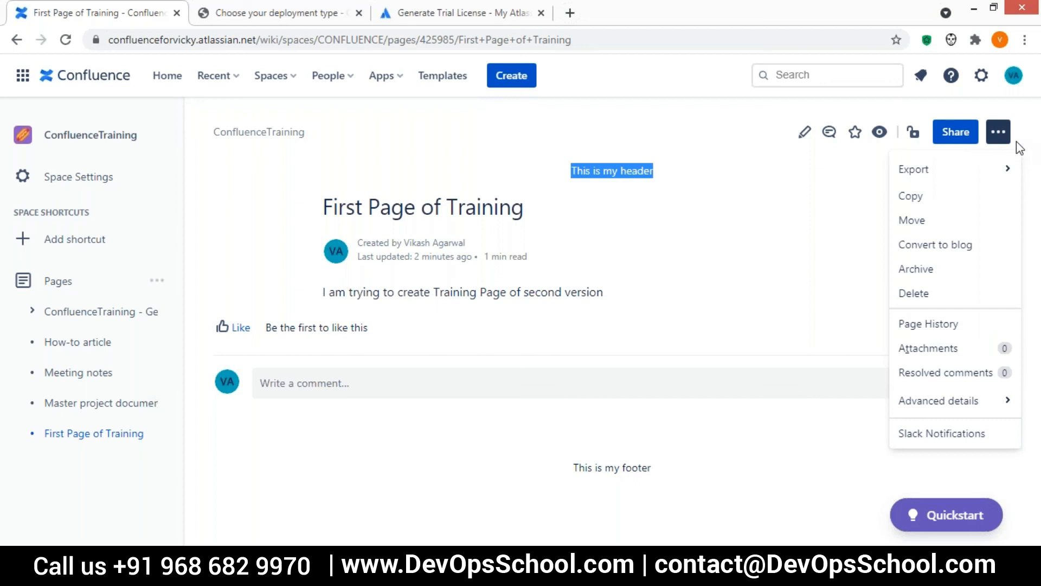
mouse_move(932, 402)
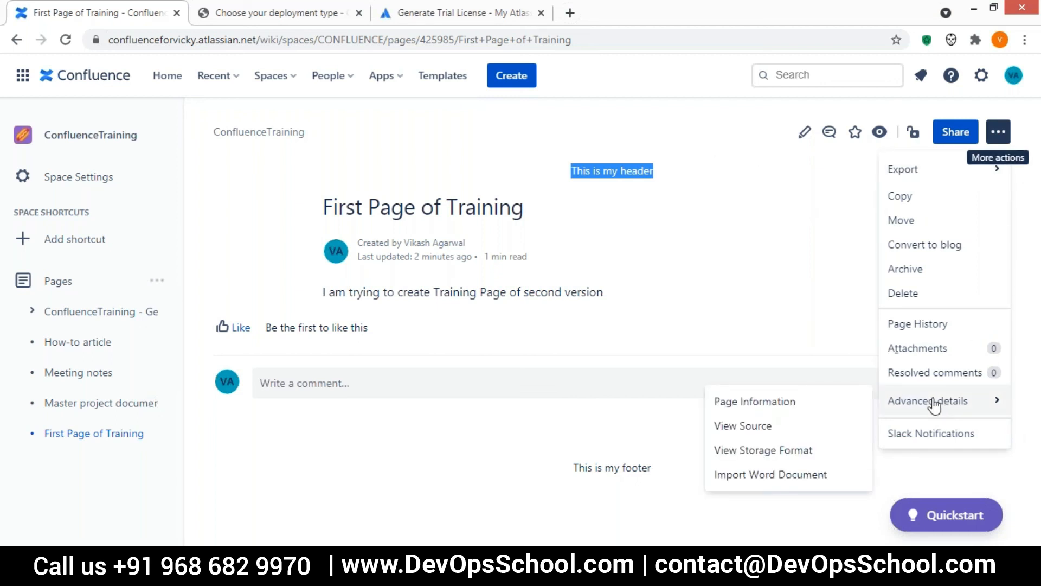
click(805, 132)
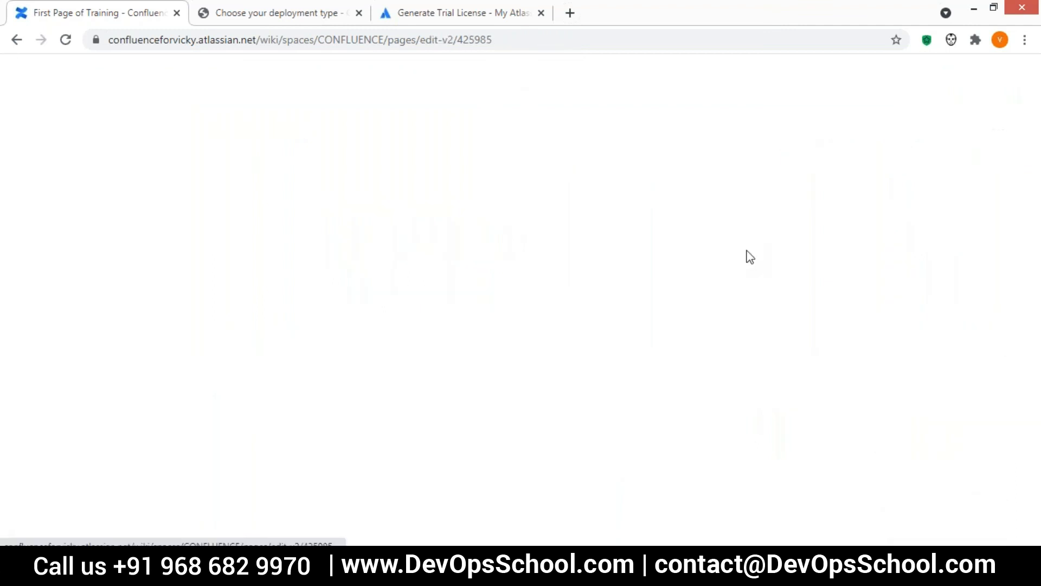